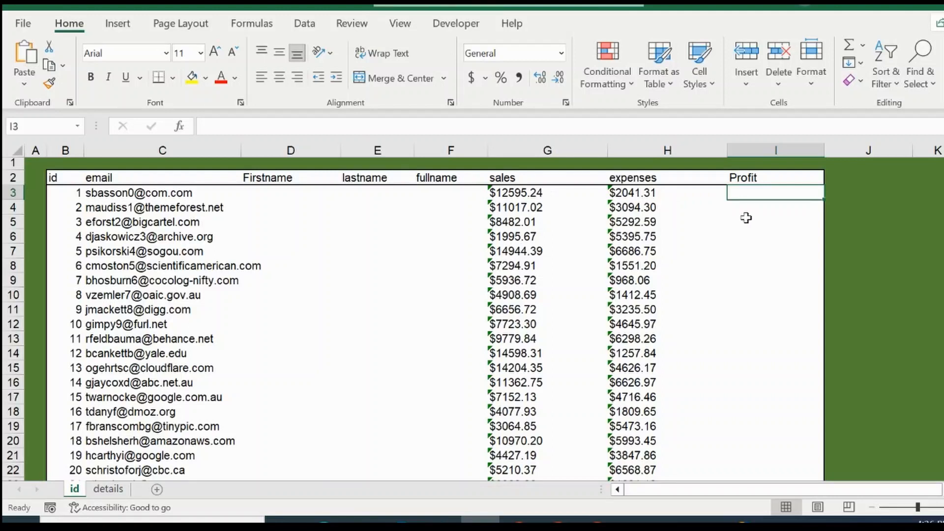
# In the first Profit cell, enter a formula subtracting the expenses cell H3 from the sales cell G3
pyautogui.write('=')
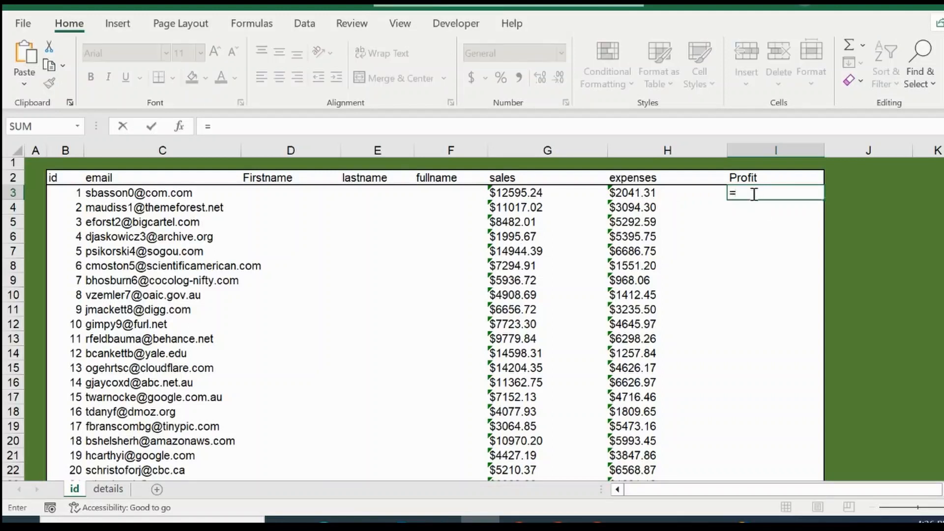
pyautogui.press('Left')
pyautogui.press('Left')
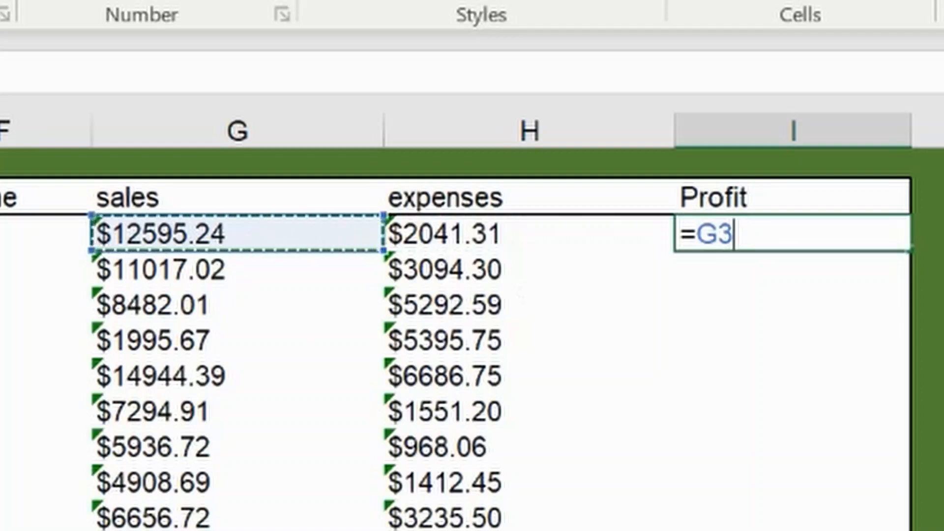
pyautogui.write('-')
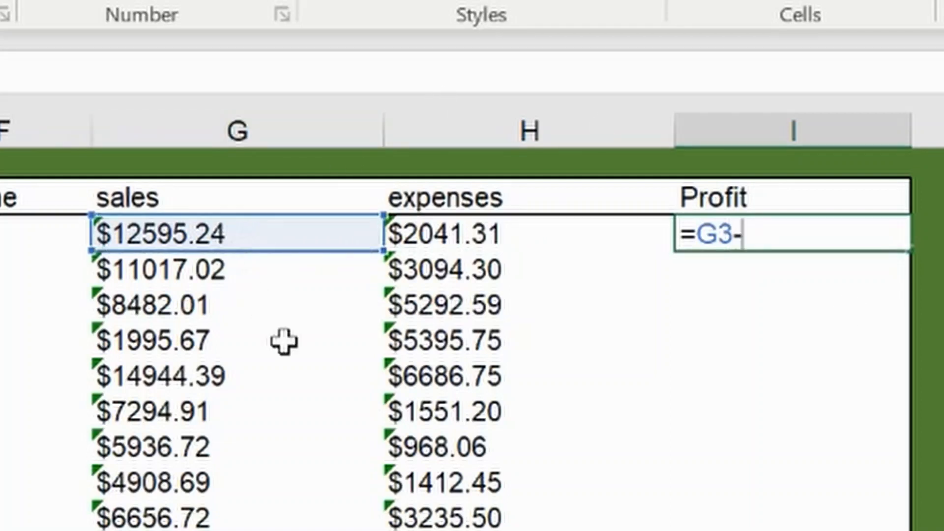
pyautogui.press('Left')
pyautogui.press('Return')
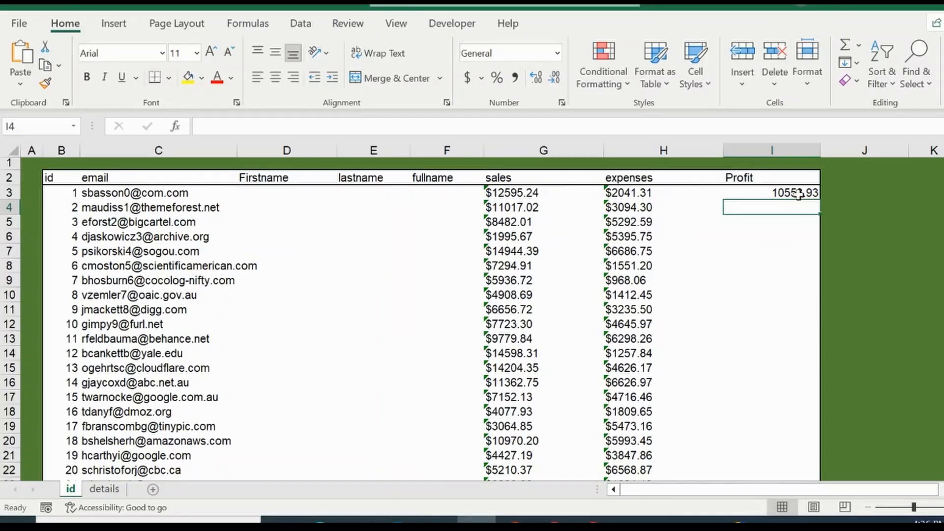
# Fill the Profit formula down the whole column, then undo the fill
pyautogui.click(797, 194)
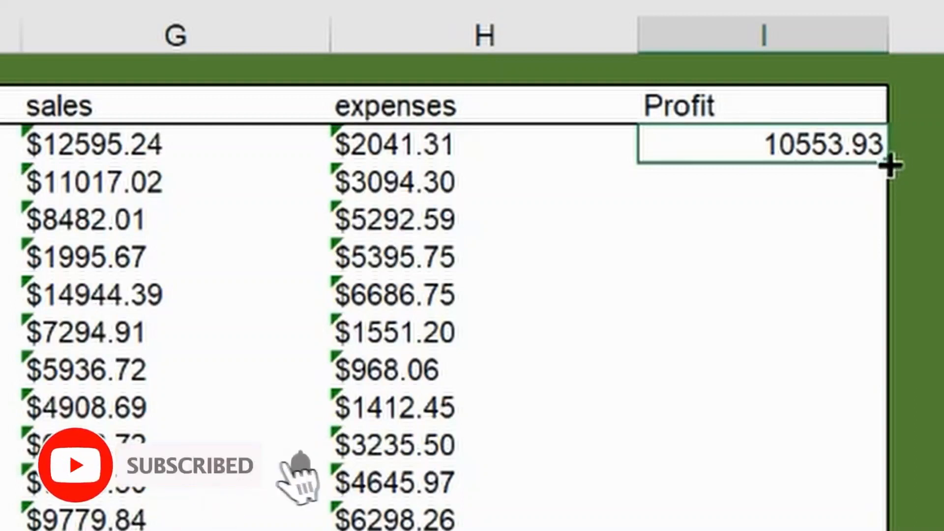
pyautogui.doubleClick(890, 166)
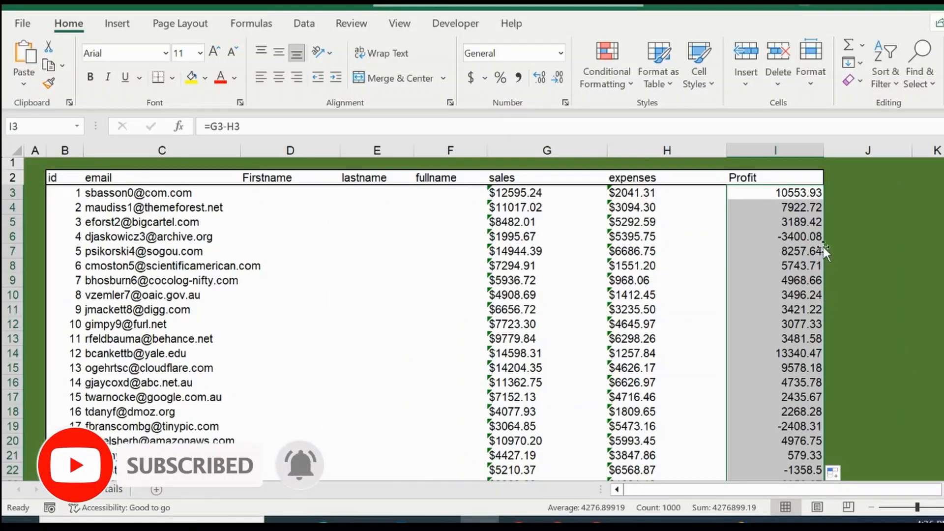
pyautogui.hotkey('ctrl', 'z')
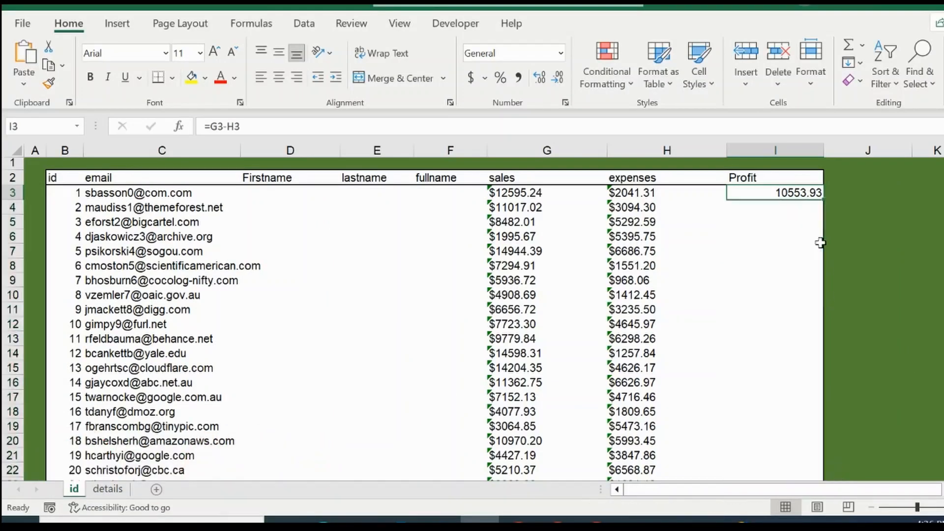
# Fill the Profit formula down the column and inspect the copied formulas in several rows
pyautogui.moveTo(824, 200); pyautogui.dragTo(824, 201)
pyautogui.doubleClick(825, 200)
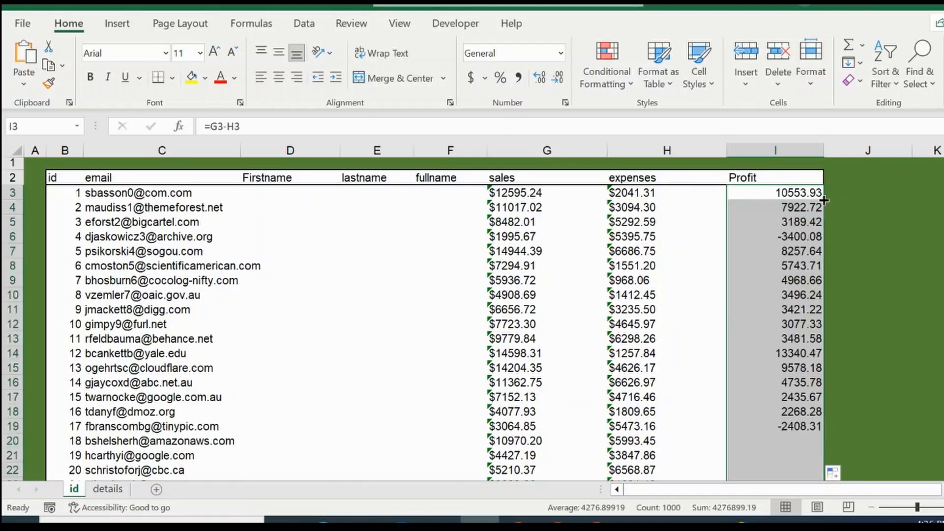
pyautogui.click(787, 265)
pyautogui.press('Down')
pyautogui.press('Down')
pyautogui.press('Down')
pyautogui.press('Down')
pyautogui.press('Down')
pyautogui.press('Down')
pyautogui.press('Down')
pyautogui.press('Down')
pyautogui.press('Down')
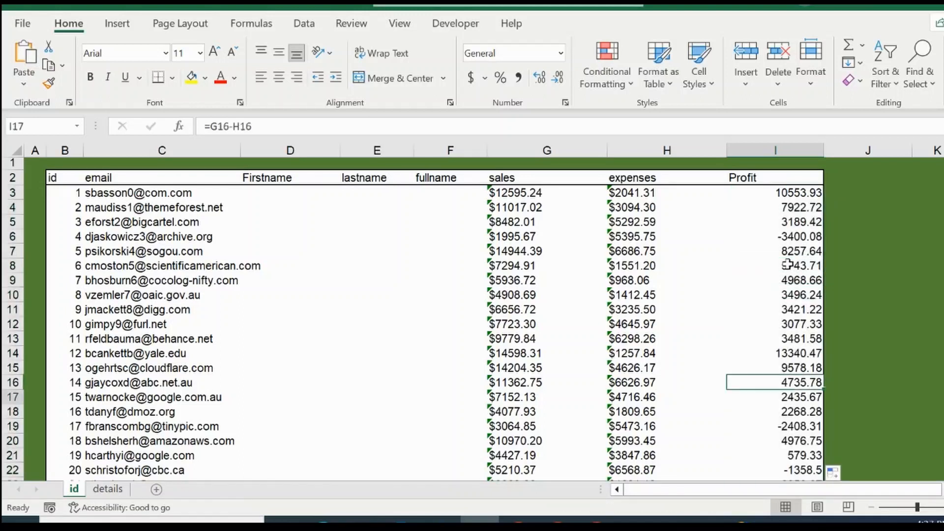
pyautogui.press('Down')
pyautogui.press('Down')
pyautogui.press('Down')
pyautogui.press('Down')
pyautogui.press('Down')
pyautogui.press('Down')
pyautogui.press('Down')
pyautogui.press('Down')
pyautogui.press('Down')
pyautogui.press('Down')
pyautogui.press('Down')
pyautogui.press('Down')
pyautogui.press('Down')
pyautogui.press('Down')
pyautogui.press('Down')
pyautogui.press('Down')
pyautogui.press('Down')
pyautogui.press('Down')
pyautogui.press('Down')
pyautogui.press('Down')
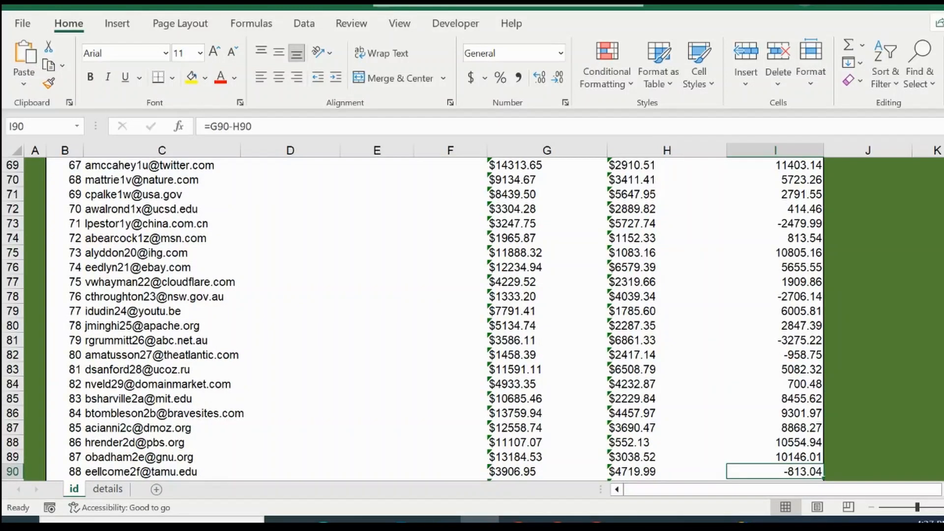
pyautogui.scroll(20, 895, 158)
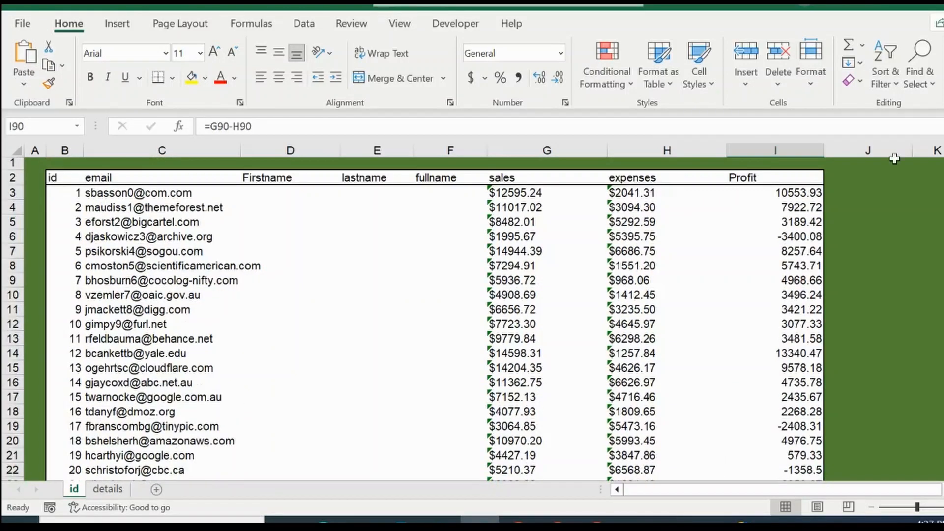
pyautogui.click(791, 196)
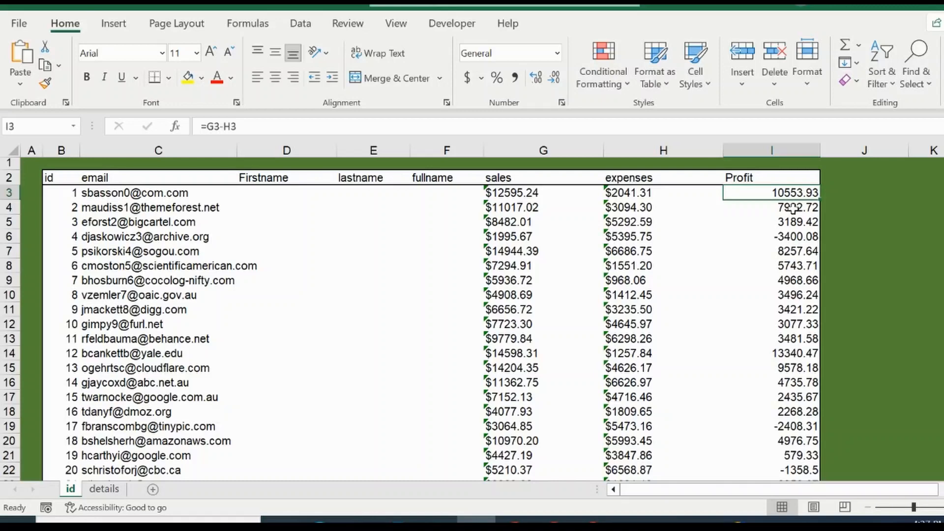
pyautogui.click(787, 208)
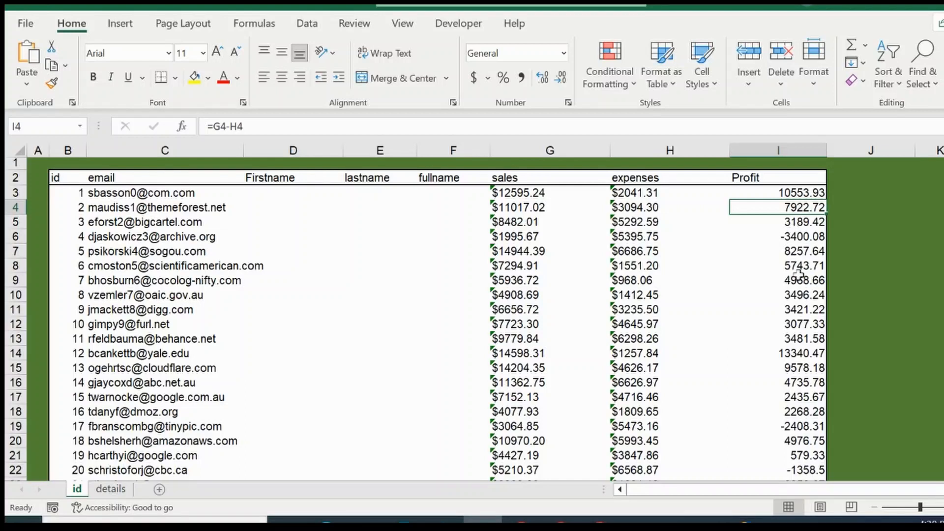
pyautogui.click(801, 307)
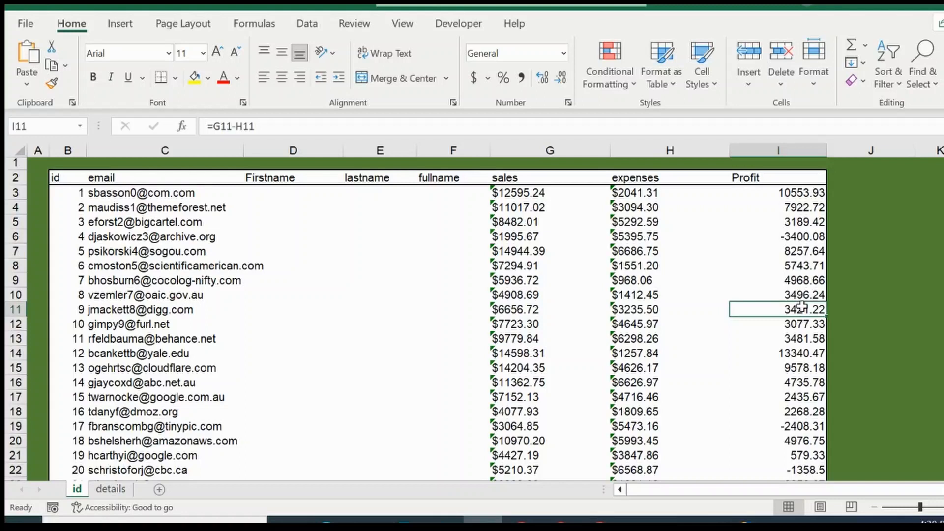
pyautogui.click(804, 341)
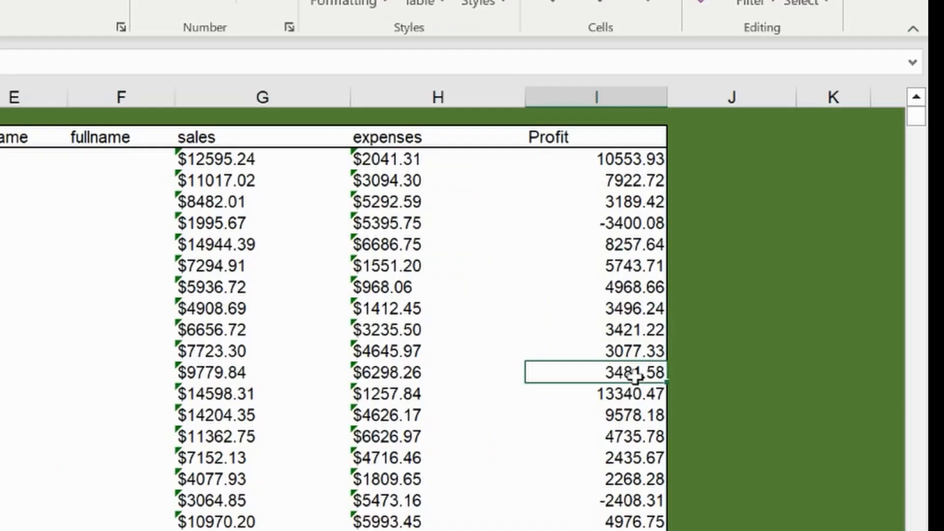
# Clear the Profit values in rows 13 and 18
pyautogui.press('Delete')
pyautogui.press('Down')
pyautogui.press('Down')
pyautogui.press('Down')
pyautogui.press('Down')
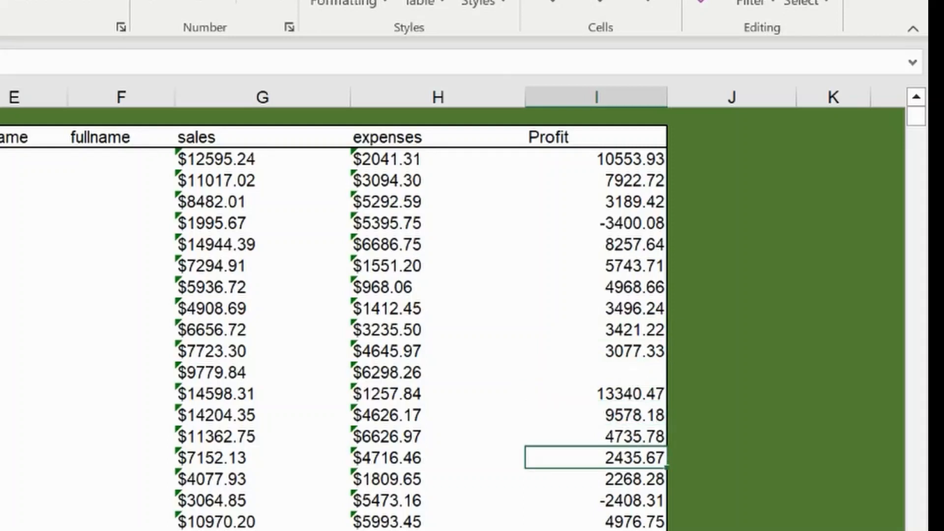
pyautogui.press('Down')
pyautogui.press('Delete')
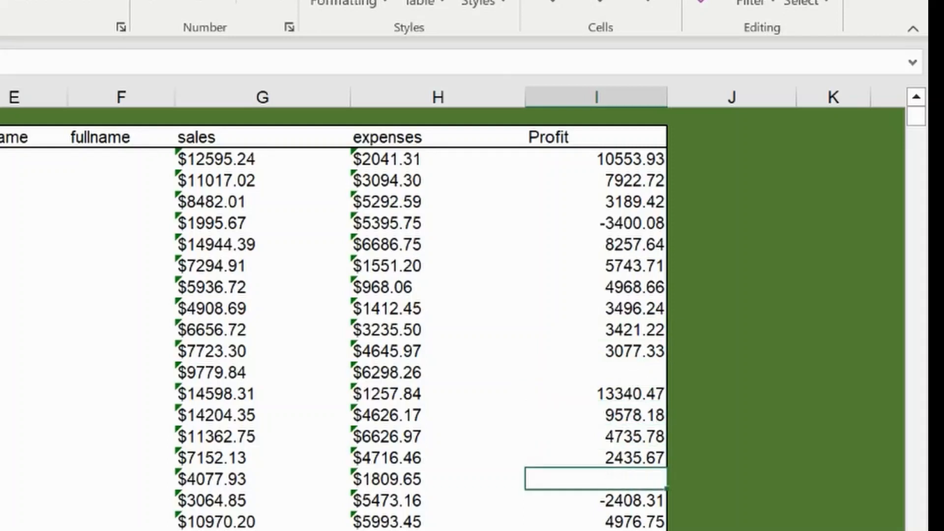
pyautogui.press('Down')
# Fill the Profit formula from I3 downward, extending the fill through row 19
pyautogui.press('Up')
pyautogui.press('Up')
pyautogui.press('Up')
pyautogui.press('Up')
pyautogui.press('Up')
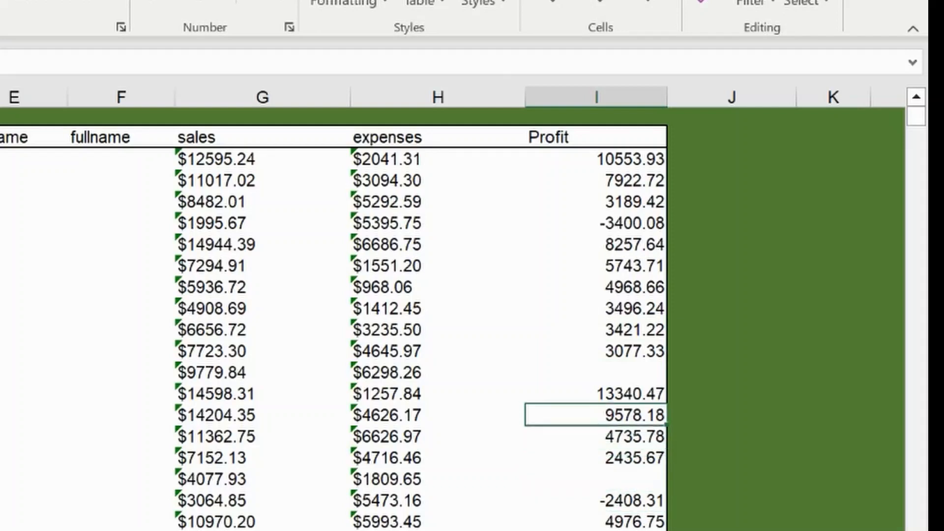
pyautogui.click(643, 175)
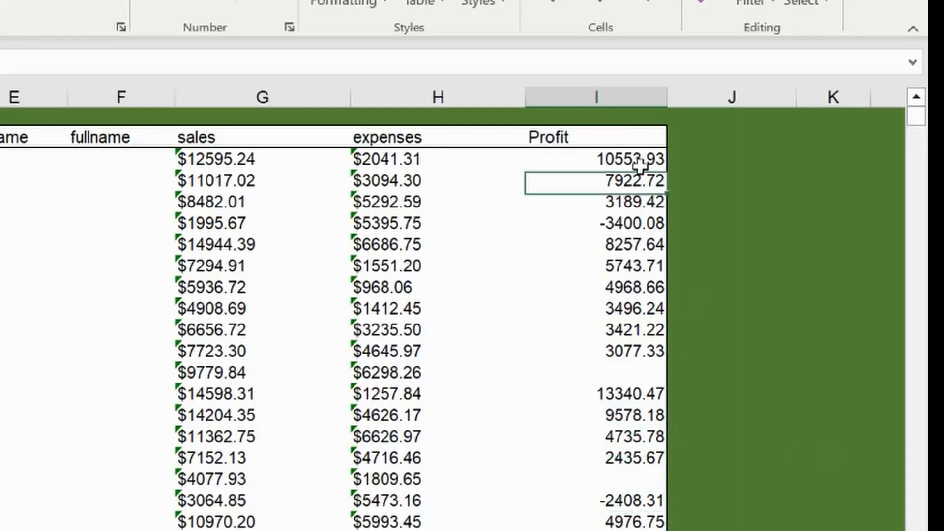
pyautogui.click(641, 162)
pyautogui.doubleClick(667, 166)
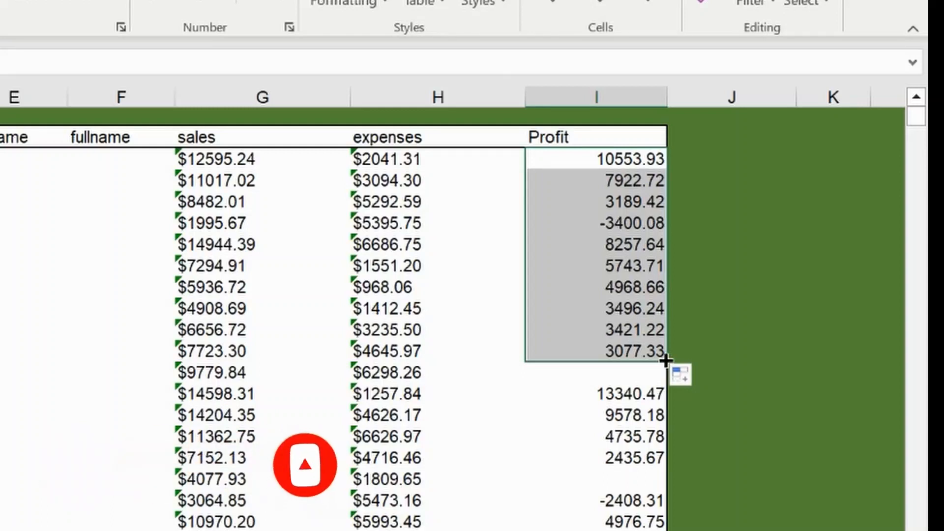
pyautogui.moveTo(665, 361); pyautogui.dragTo(654, 511)
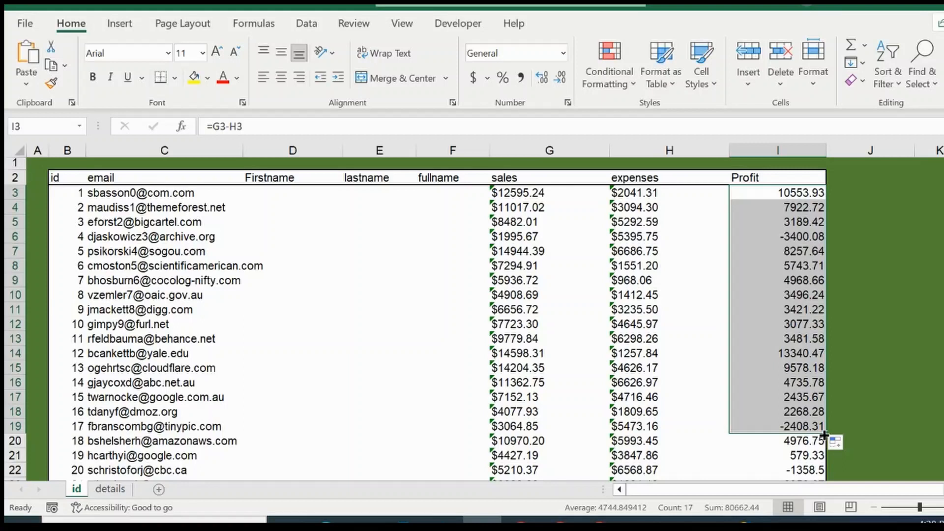
# Step through the Profit cells to check the refilled formulas
pyautogui.click(797, 364)
pyautogui.press('Down')
pyautogui.press('Down')
pyautogui.press('Down')
pyautogui.press('Down')
pyautogui.press('Down')
pyautogui.press('Down')
pyautogui.press('Down')
pyautogui.press('Down')
pyautogui.press('Down')
pyautogui.press('Down')
pyautogui.press('Down')
pyautogui.press('Down')
pyautogui.press('Down')
pyautogui.press('Down')
pyautogui.press('Down')
pyautogui.press('Down')
pyautogui.press('Down')
pyautogui.press('Down')
pyautogui.press('Down')
pyautogui.press('Down')
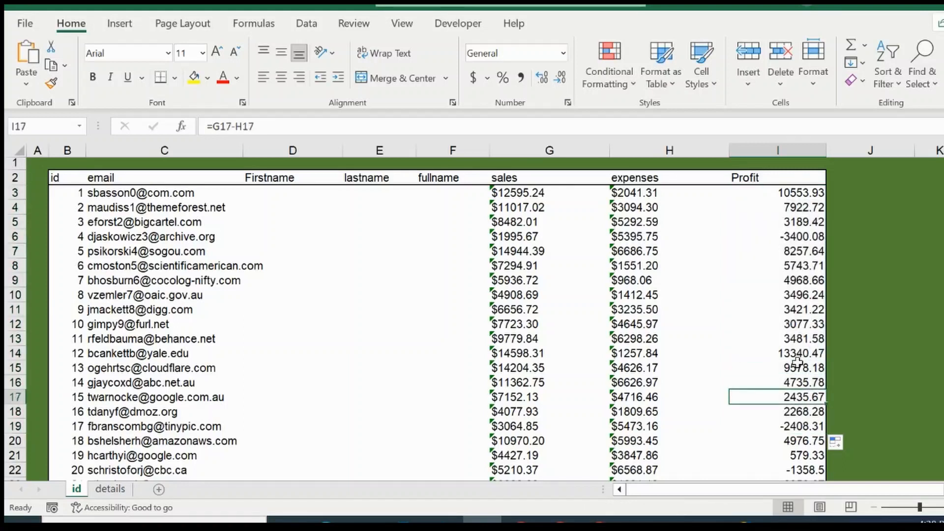
pyautogui.press('Down')
pyautogui.press('Down')
pyautogui.press('Down')
pyautogui.press('Down')
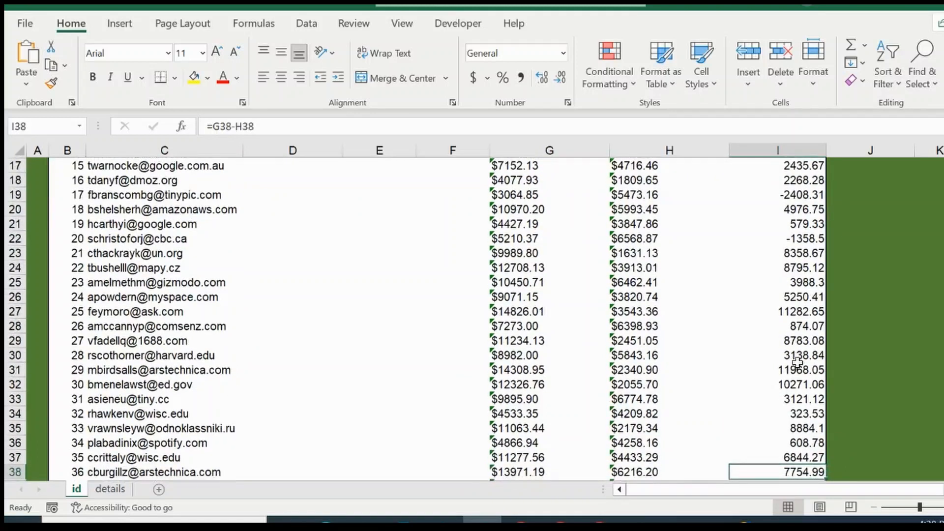
pyautogui.press('Down')
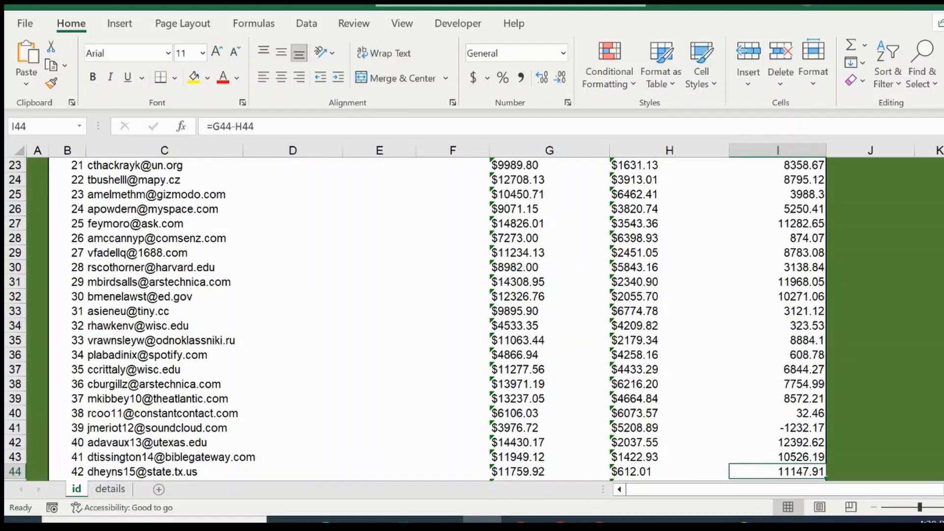
pyautogui.scroll(7, 438, 320)
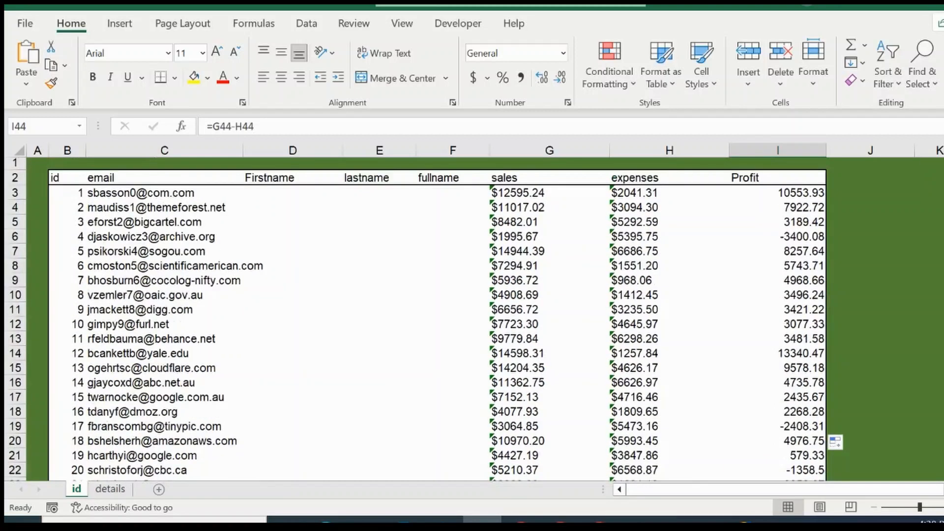
pyautogui.click(798, 195)
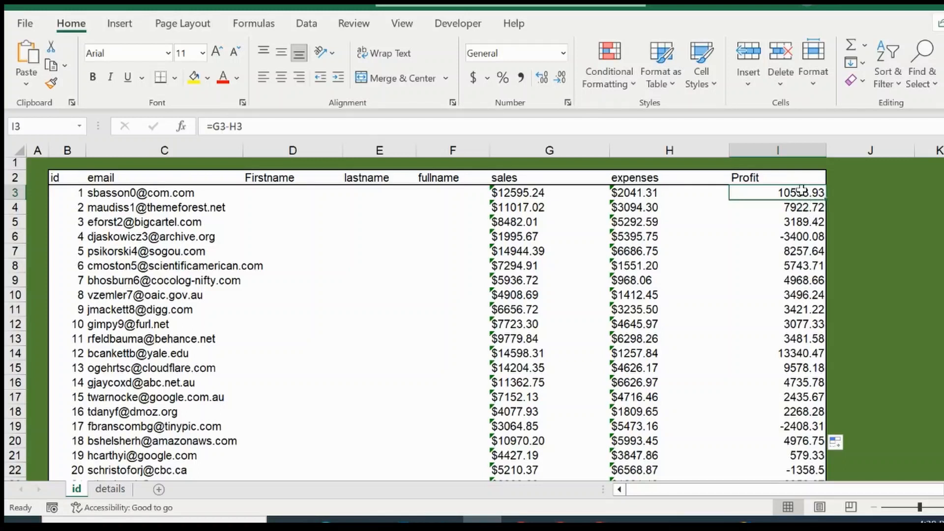
# Undo the recent fills and deletions so only the first Profit formula remains
pyautogui.hotkey('ctrl', 'z')
pyautogui.hotkey('ctrl', 'z')
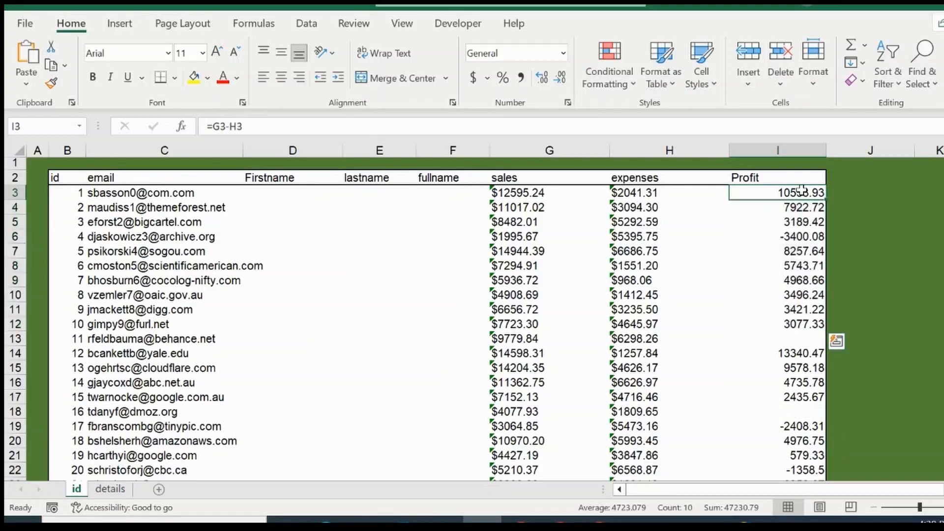
pyautogui.hotkey('ctrl', 'z')
pyautogui.hotkey('ctrl', 'z')
pyautogui.hotkey('ctrl', 'z')
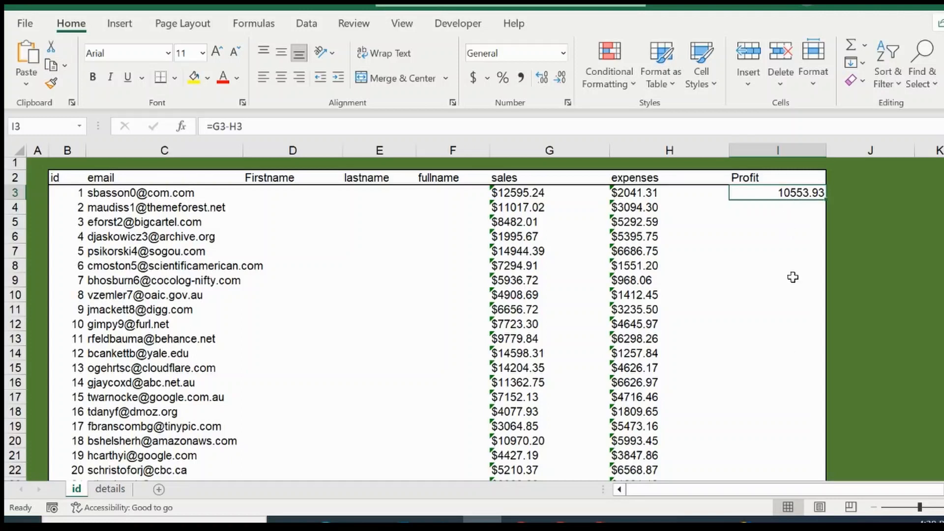
# Open the first Profit formula for editing and confirm it
pyautogui.click(226, 126)
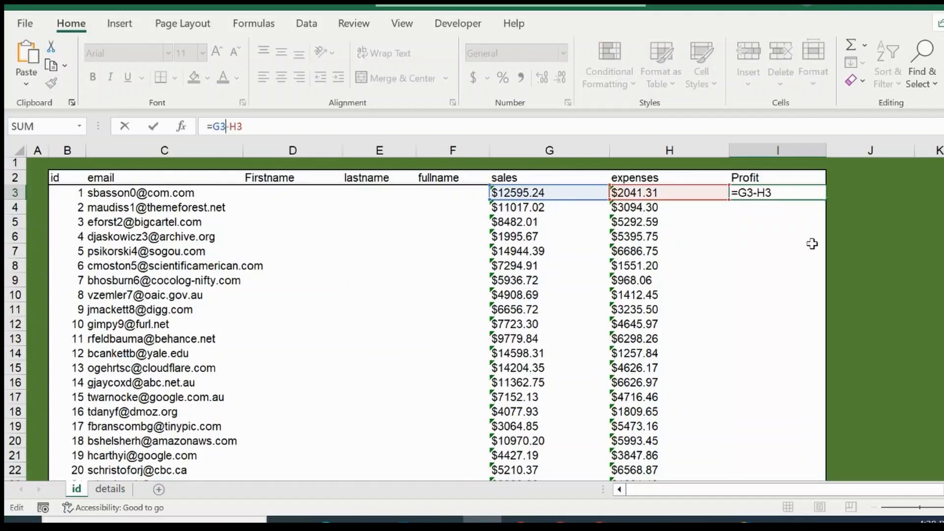
pyautogui.press('Return')
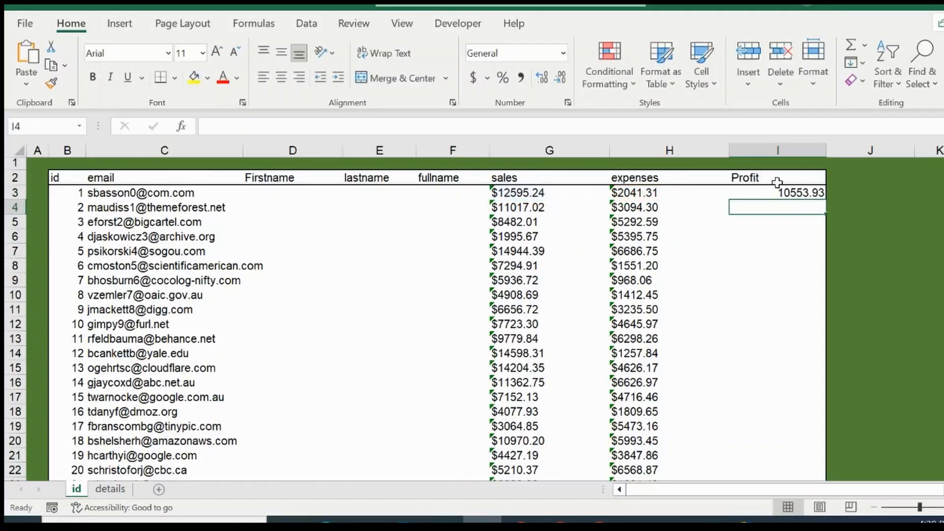
pyautogui.click(788, 193)
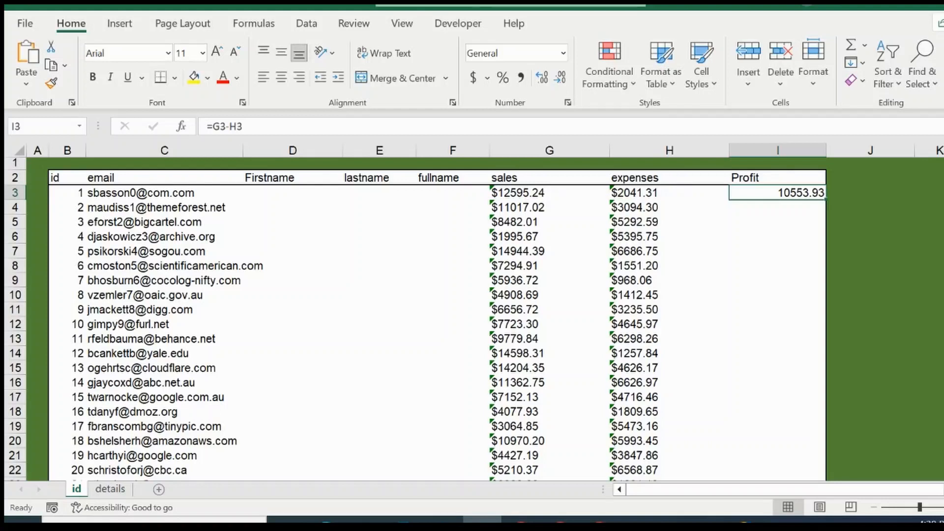
# Examine the end of the data rows at the bottom of the sheet and return to the first Profit cell
pyautogui.moveTo(943, 165); pyautogui.dragTo(943, 439)
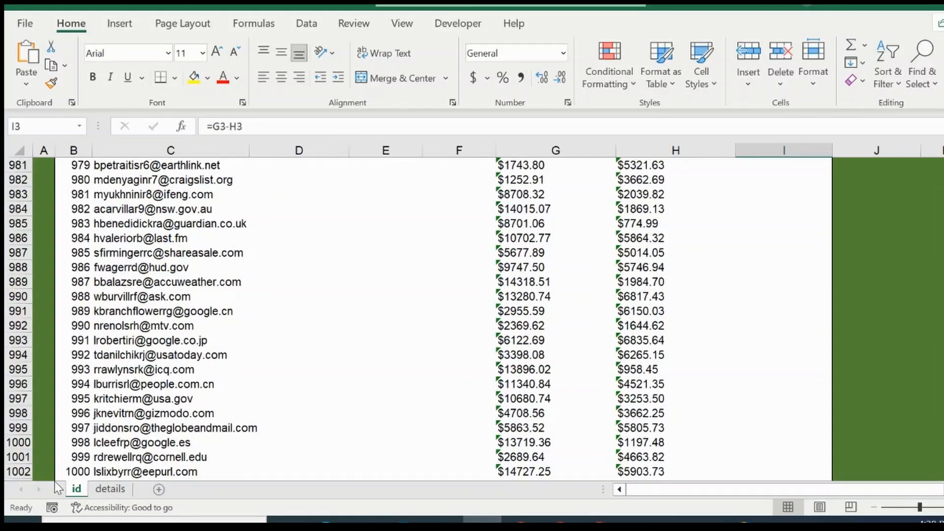
pyautogui.click(88, 468)
pyautogui.press('Down')
pyautogui.press('Down')
pyautogui.press('Down')
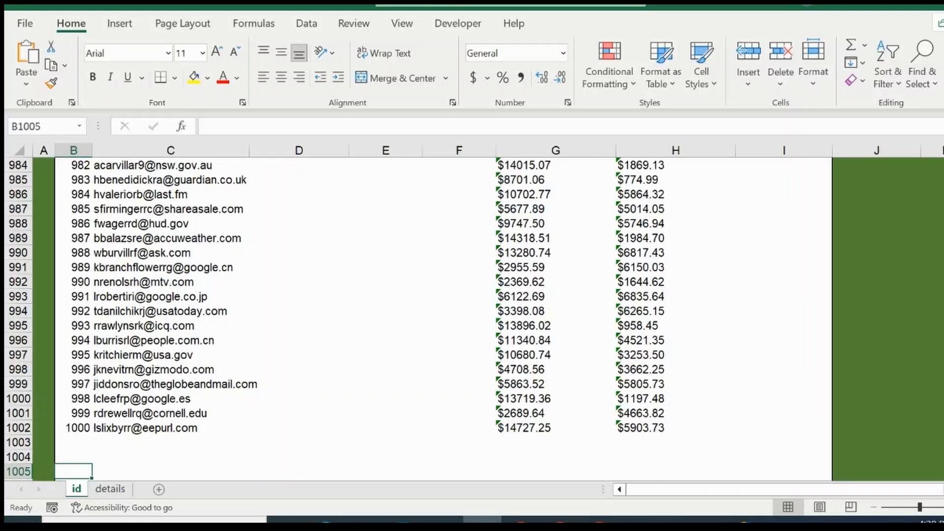
pyautogui.moveTo(943, 458); pyautogui.dragTo(943, 148)
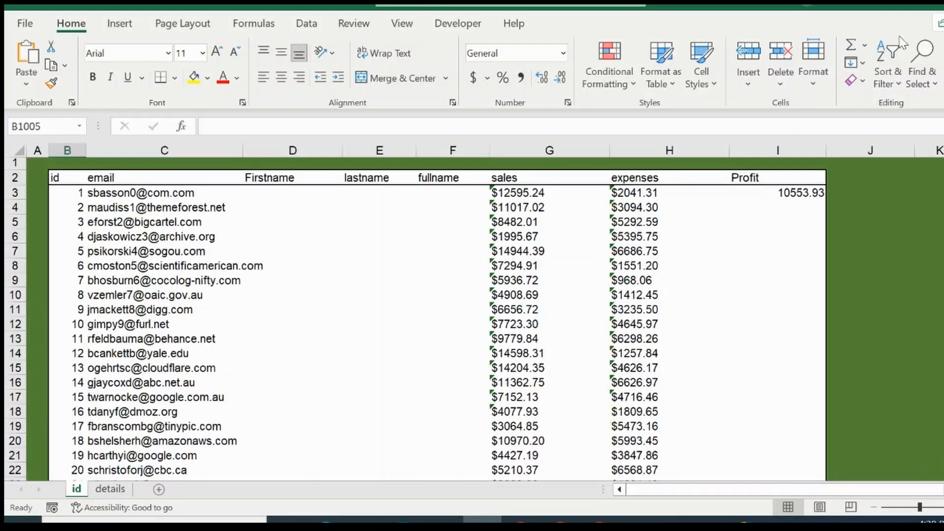
pyautogui.click(790, 190)
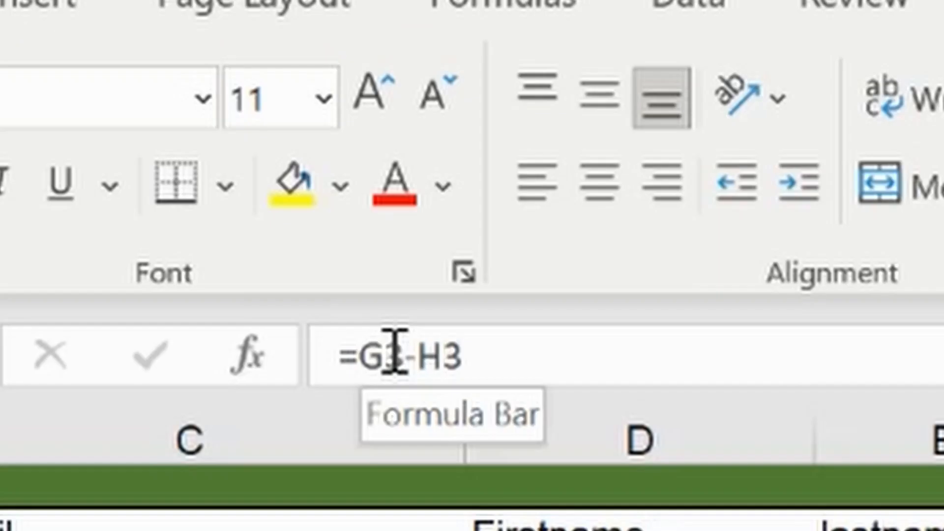
# Rewrite the first Profit formula as =G3:G1002-H3:H1002 so it calculates every row at once
pyautogui.click(407, 353)
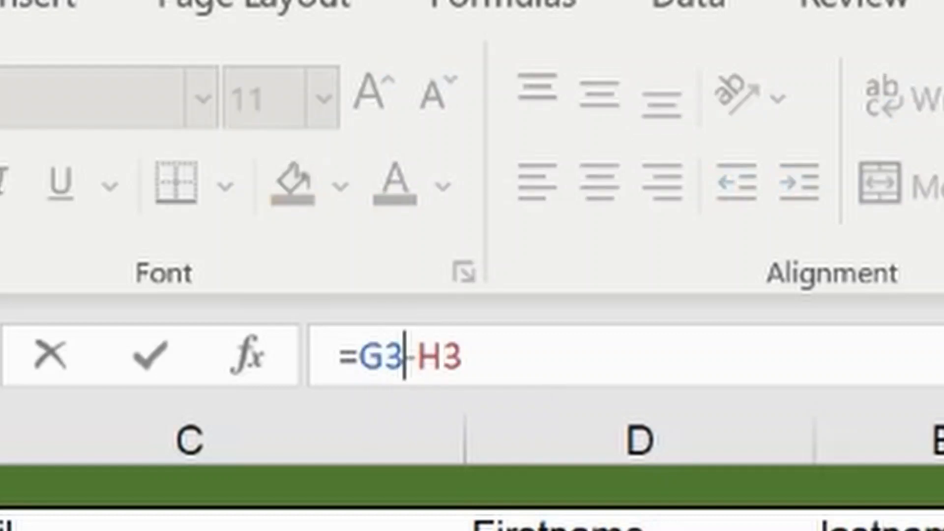
pyautogui.write(':')
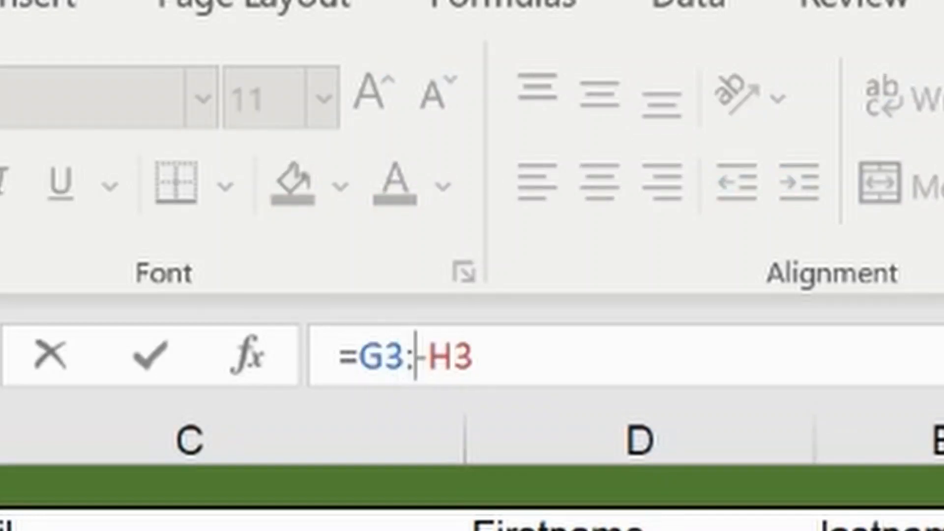
pyautogui.write('G10')
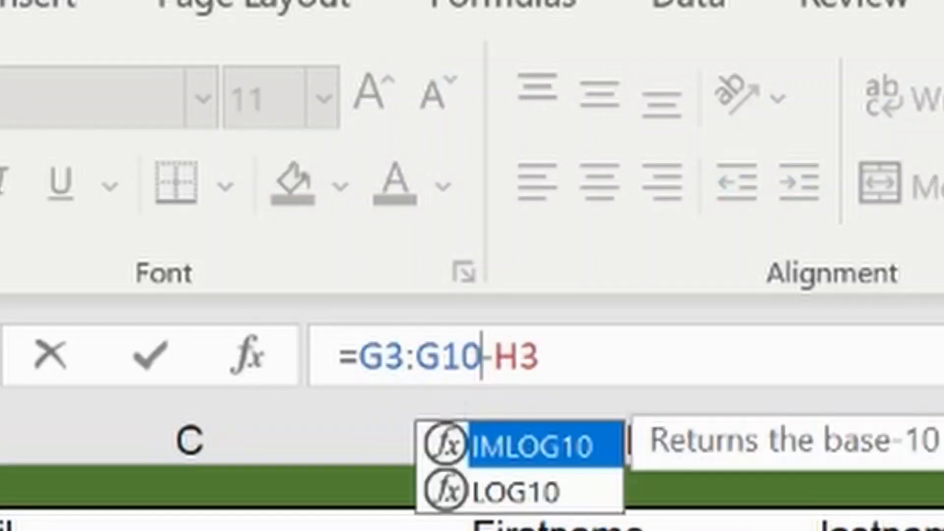
pyautogui.write('02')
pyautogui.press('Right')
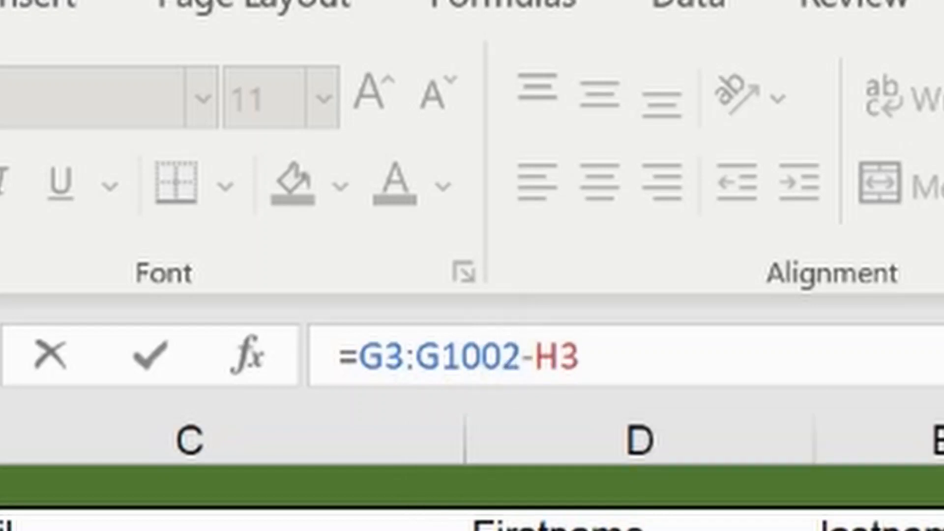
pyautogui.write(':H11')
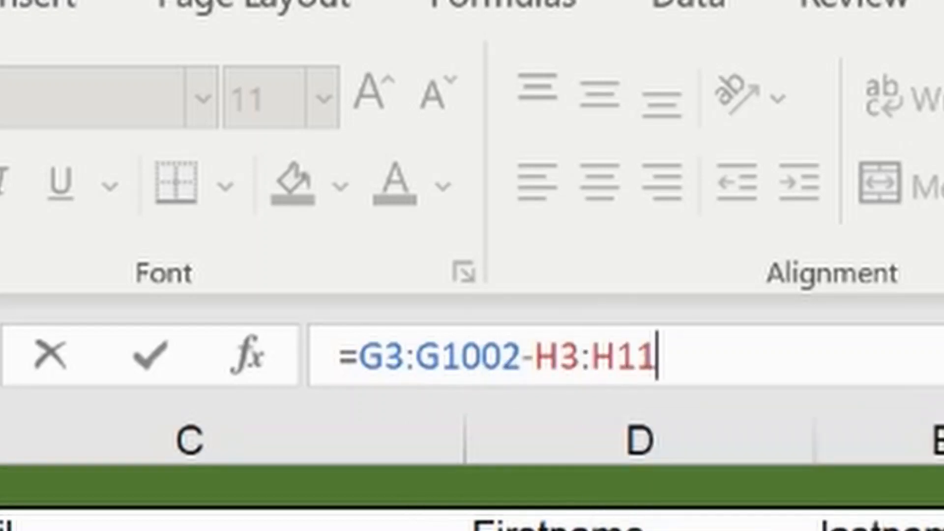
pyautogui.press('BackSpace')
pyautogui.write('00')
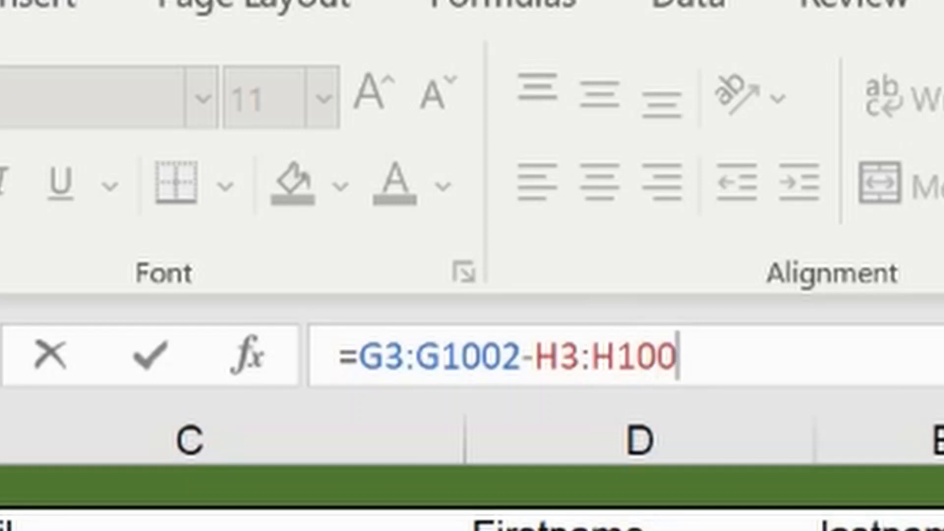
pyautogui.write('0')
pyautogui.press('BackSpace')
pyautogui.write('2')
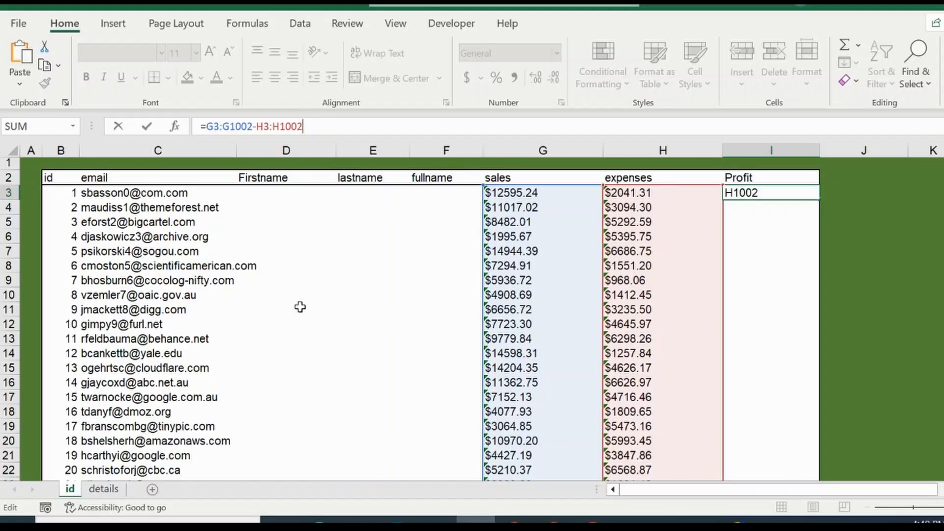
pyautogui.press('Return')
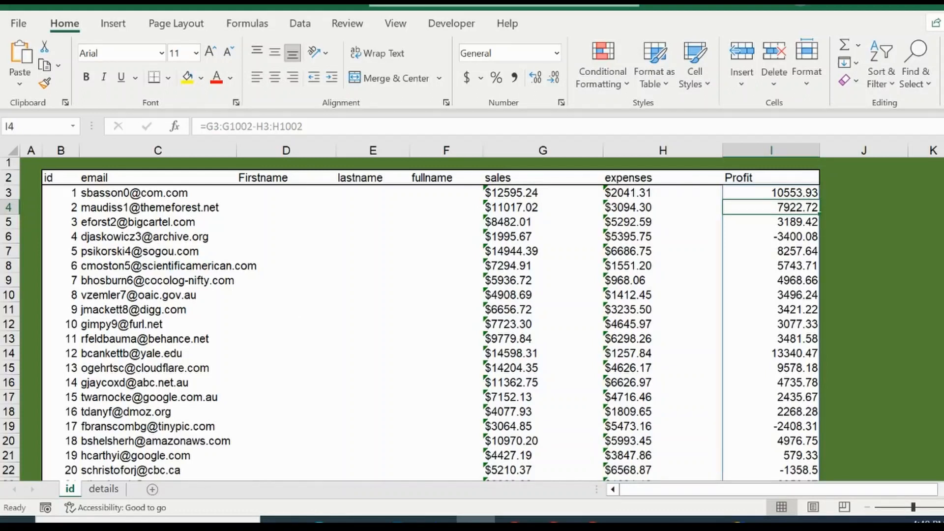
# Step down through the spilled Profit cells to inspect their formulas
pyautogui.moveTo(943, 167); pyautogui.dragTo(943, 462)
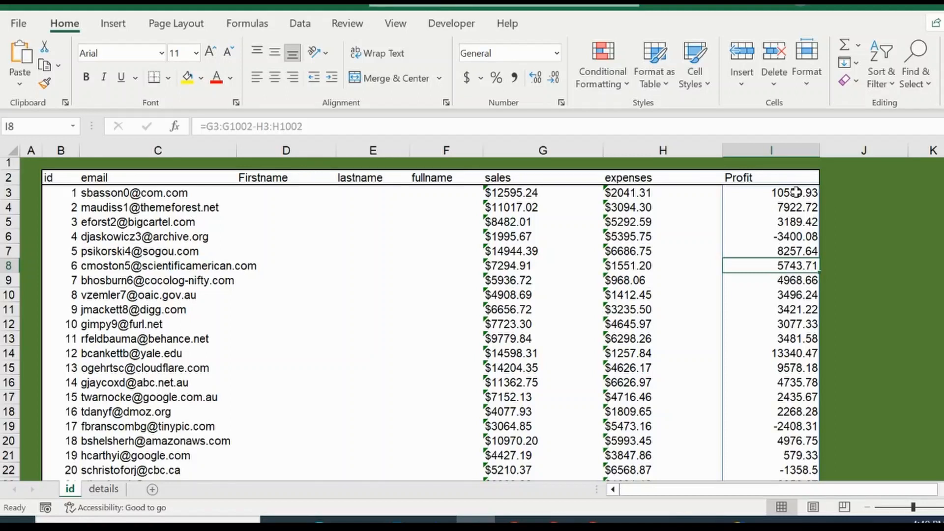
pyautogui.click(801, 366)
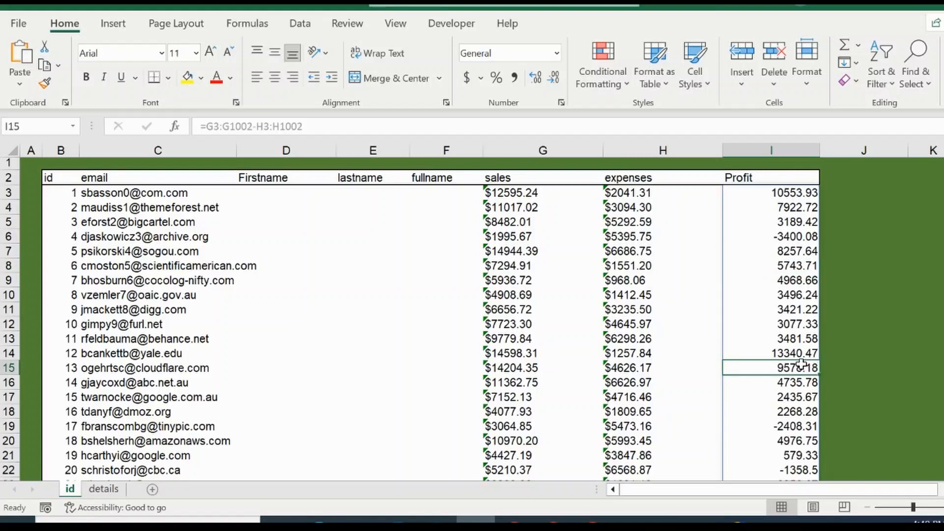
pyautogui.press('Down')
pyautogui.press('Down')
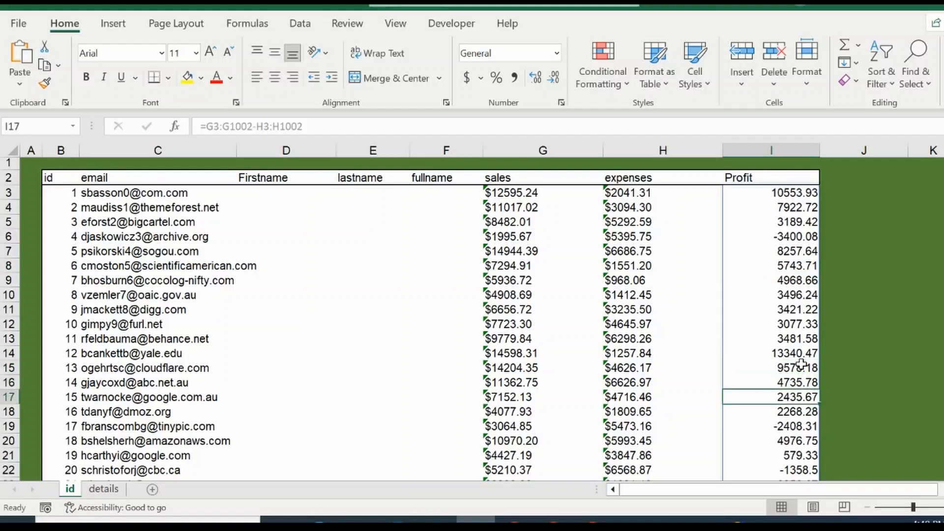
pyautogui.press('Down')
pyautogui.press('Down')
pyautogui.press('Down')
pyautogui.press('Down')
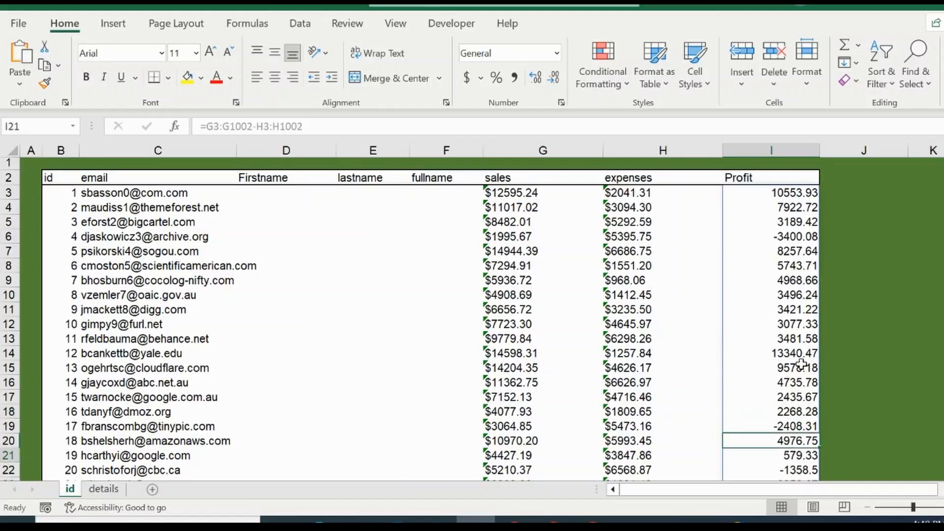
pyautogui.press('Down')
pyautogui.press('Down')
pyautogui.press('Down')
pyautogui.press('Down')
pyautogui.press('Down')
pyautogui.press('Down')
pyautogui.press('Down')
pyautogui.press('Down')
pyautogui.press('Down')
pyautogui.press('Down')
pyautogui.press('Down')
pyautogui.press('Down')
pyautogui.press('Down')
pyautogui.press('Down')
pyautogui.press('Down')
pyautogui.press('Down')
pyautogui.press('Down')
pyautogui.press('Down')
pyautogui.press('Down')
pyautogui.press('Down')
pyautogui.press('Down')
pyautogui.press('Down')
pyautogui.press('Down')
pyautogui.press('Down')
pyautogui.press('Down')
pyautogui.press('Down')
pyautogui.press('Down')
pyautogui.press('Down')
pyautogui.press('Down')
pyautogui.press('Down')
pyautogui.press('Down')
pyautogui.press('Down')
pyautogui.press('Down')
pyautogui.press('Down')
pyautogui.press('Down')
pyautogui.press('Down')
pyautogui.press('Down')
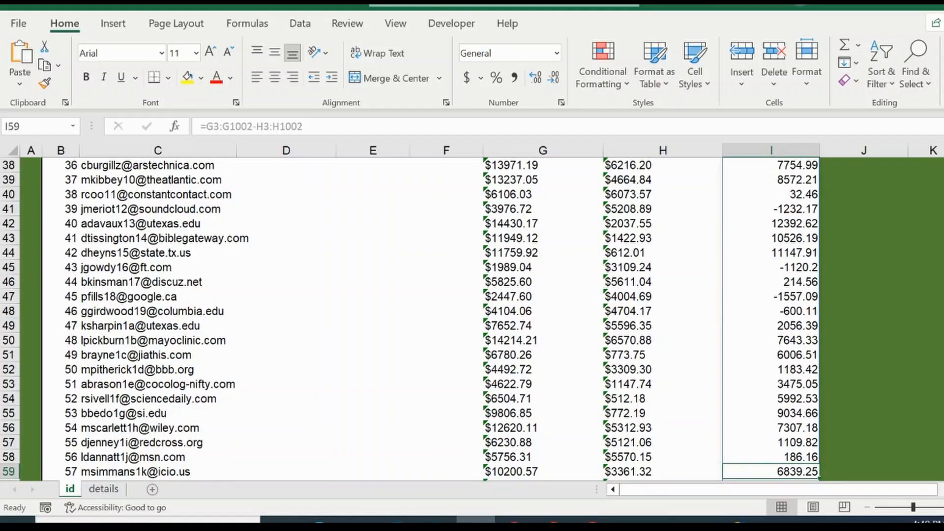
# Return to the top rows and inspect individual spilled Profit cells again
pyautogui.moveTo(943, 177); pyautogui.dragTo(943, 164)
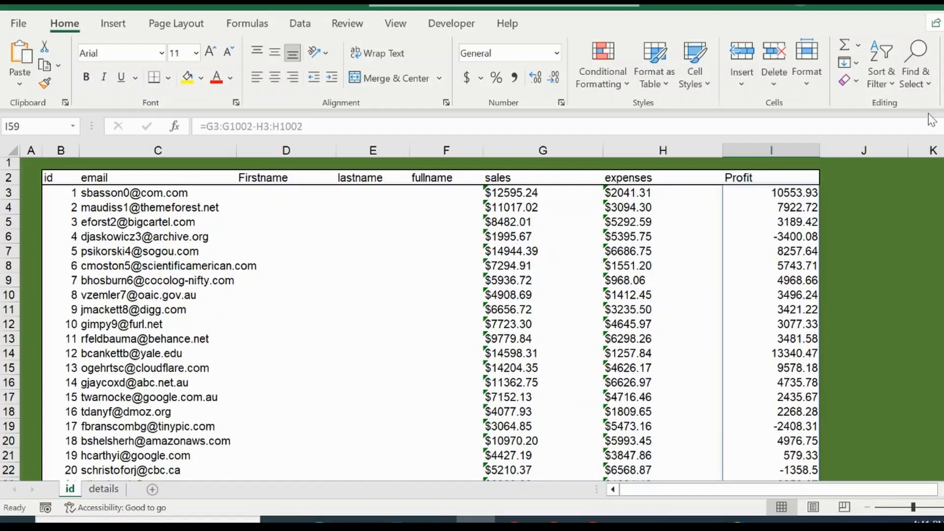
pyautogui.click(778, 370)
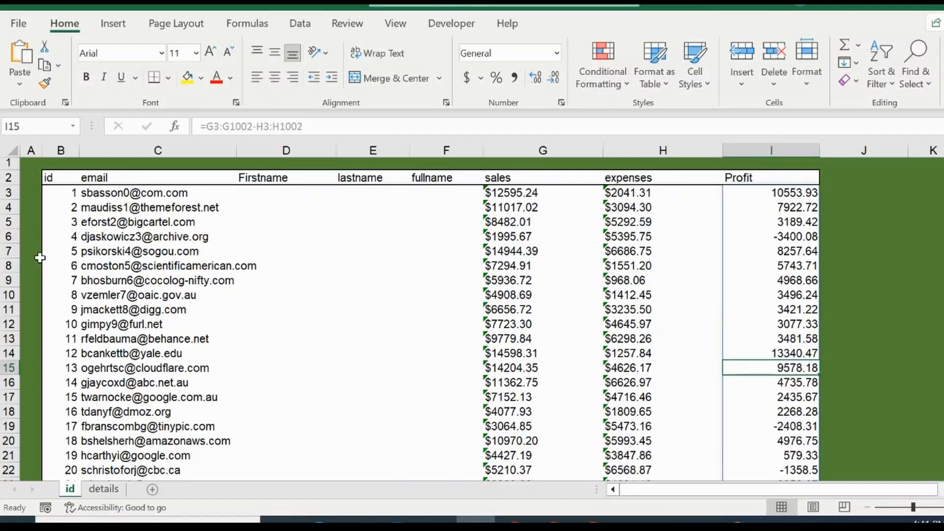
pyautogui.click(787, 193)
pyautogui.click(795, 263)
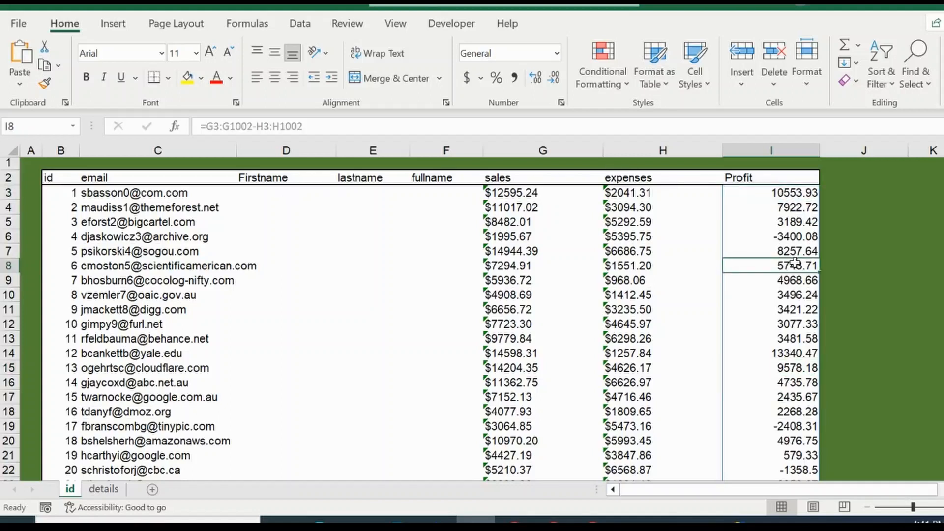
pyautogui.press('Up')
pyautogui.press('Up')
pyautogui.press('Up')
pyautogui.press('Up')
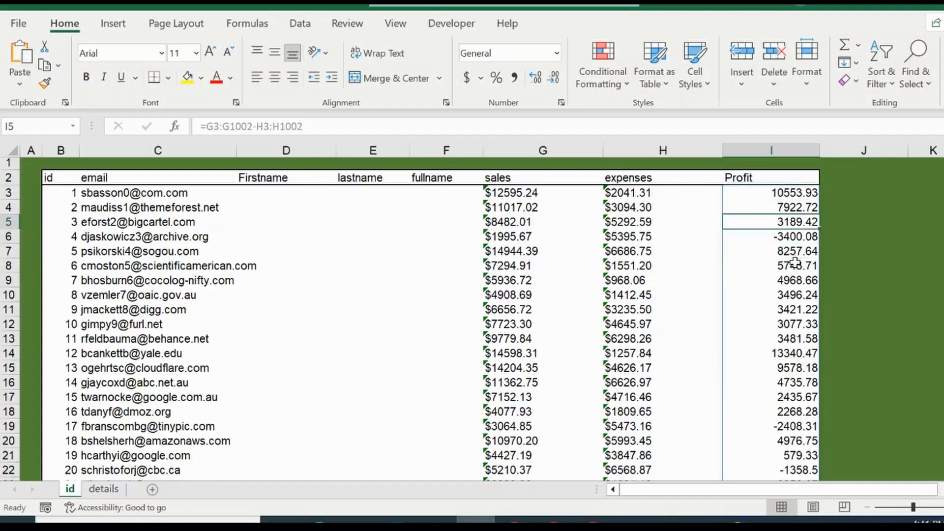
pyautogui.press('Down')
pyautogui.press('Down')
pyautogui.press('Down')
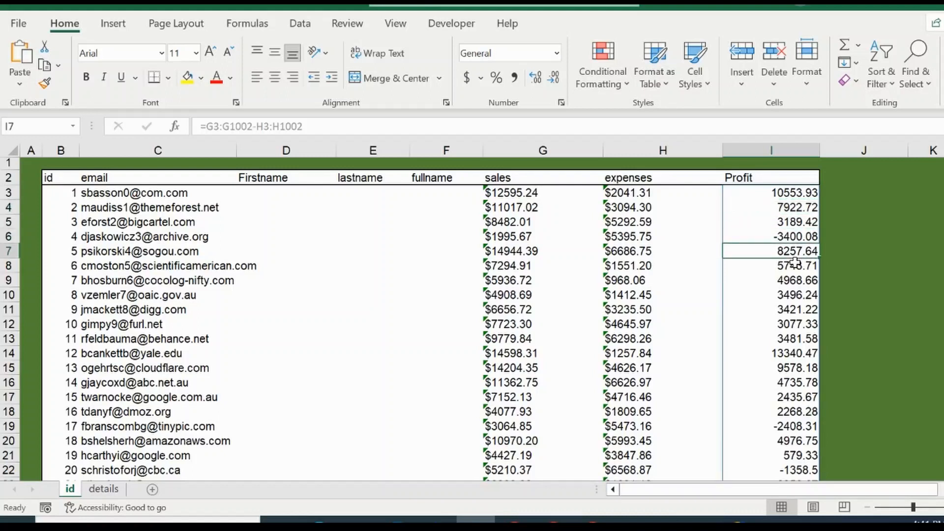
# Enter g in the row-7 Profit cell to block the spilled formula, then clear that cell again
pyautogui.write('g')
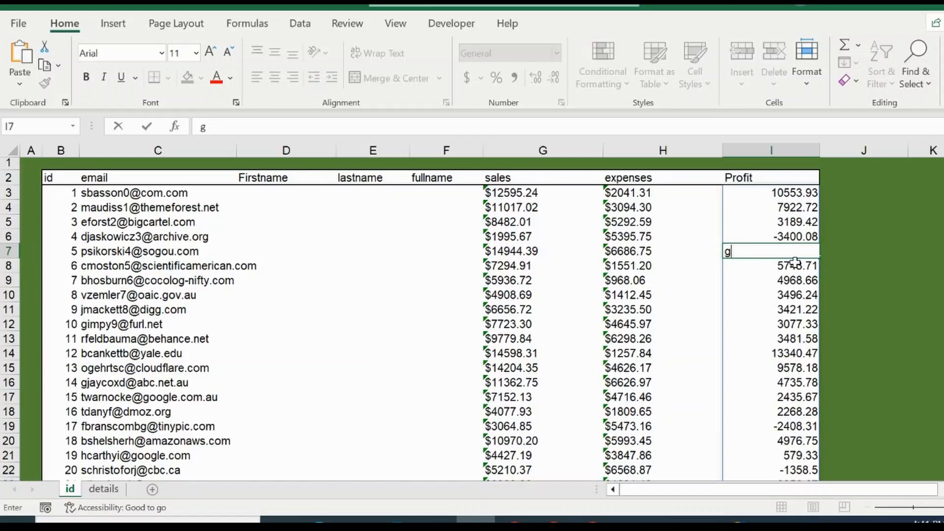
pyautogui.press('Return')
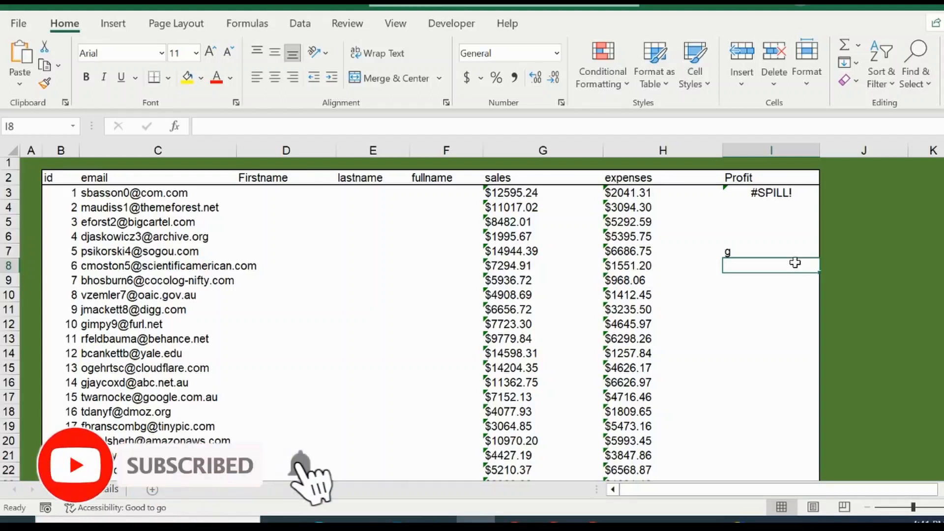
pyautogui.press('Up')
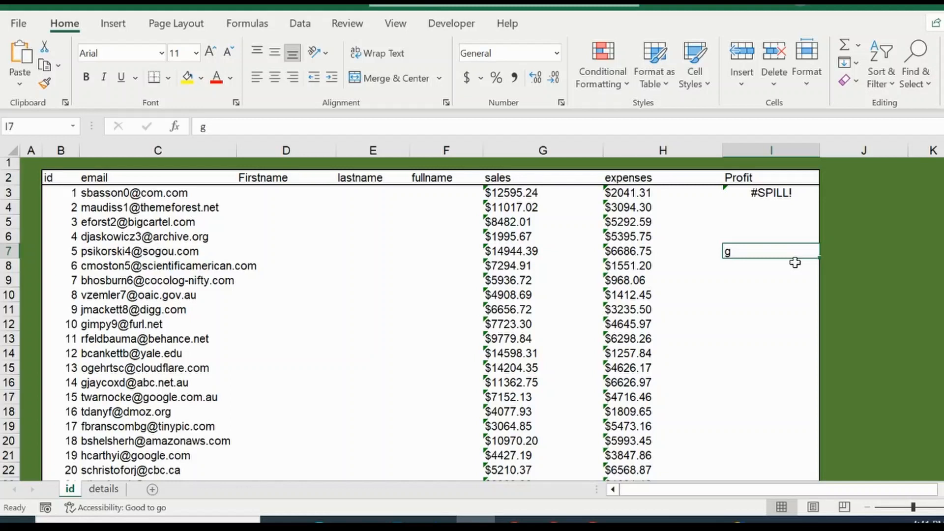
pyautogui.press('Delete')
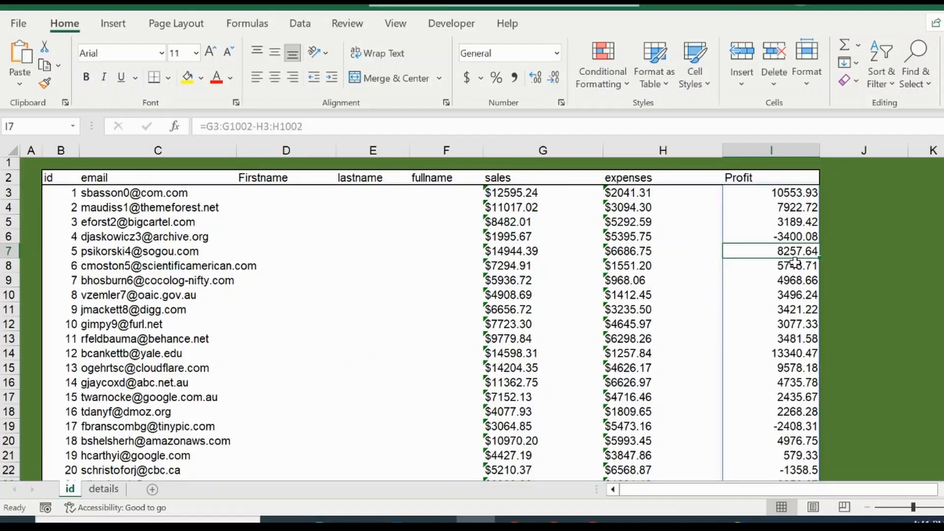
# Delete the first Profit formula and undo the deletion
pyautogui.click(795, 192)
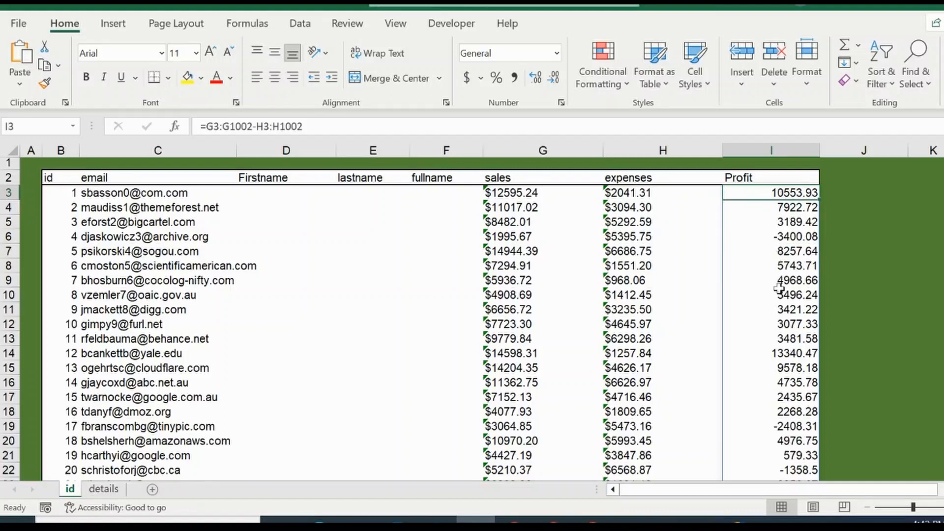
pyautogui.press('Delete')
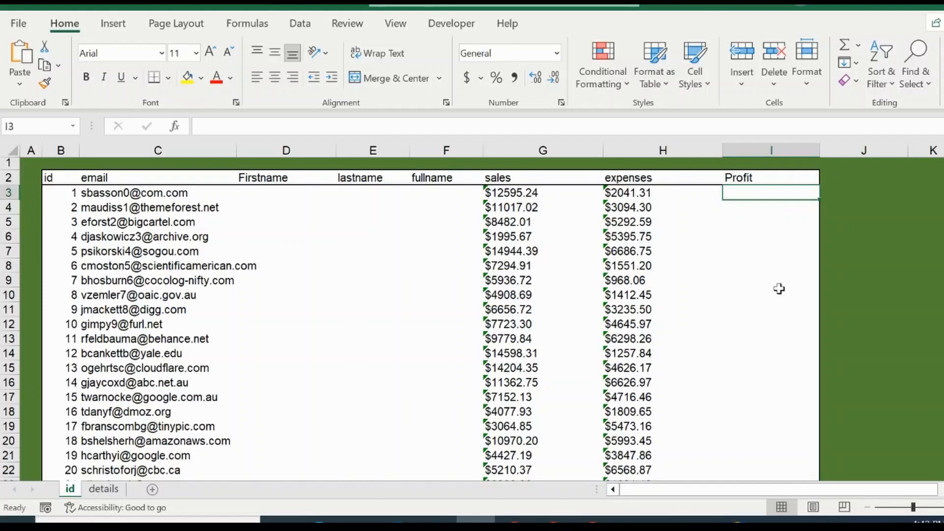
pyautogui.hotkey('ctrl', 'z')
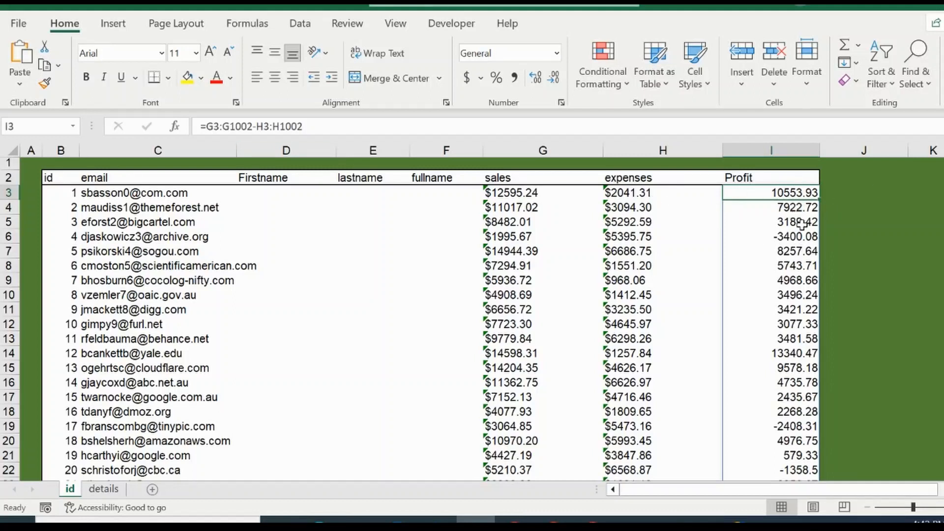
# Re-enter the first Profit formula =G3:G1002-H3:H1002 as a legacy array formula
pyautogui.click(313, 126)
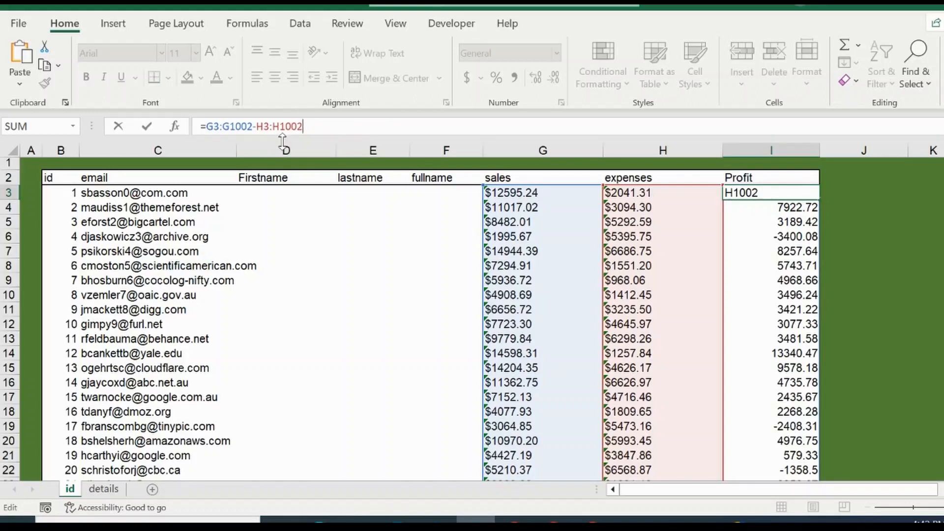
pyautogui.click(311, 126)
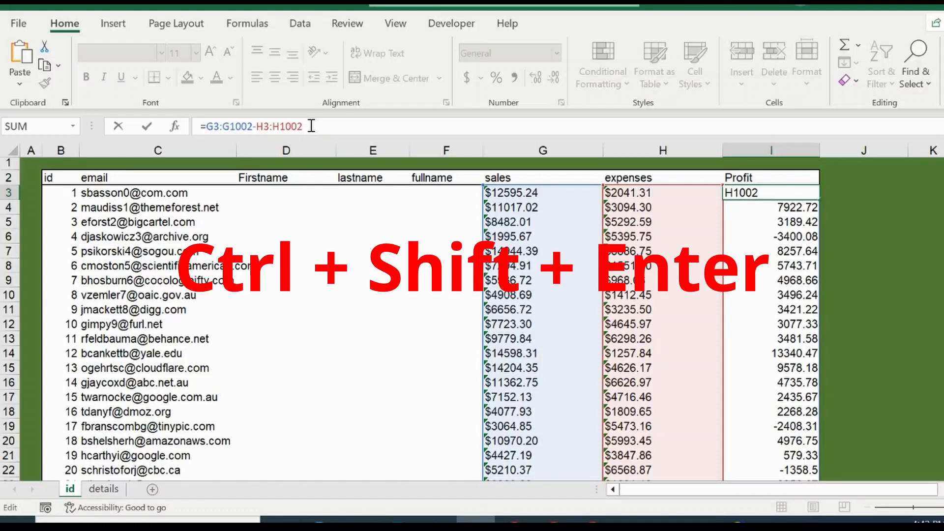
pyautogui.hotkey('ctrl', 'shift', 'Return')
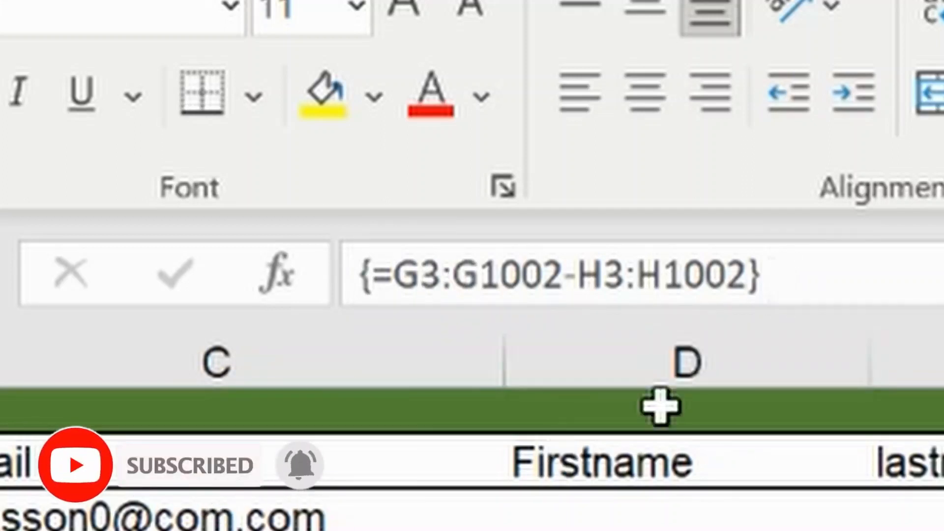
# Reopen the array formula for editing, cancel the attempt to leave it, and confirm it again as an array formula
pyautogui.click(805, 274)
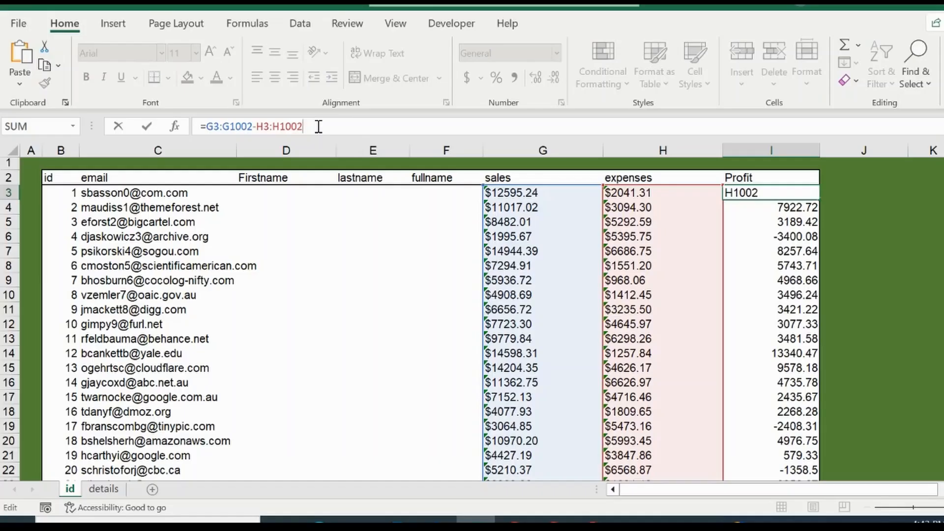
pyautogui.click(423, 208)
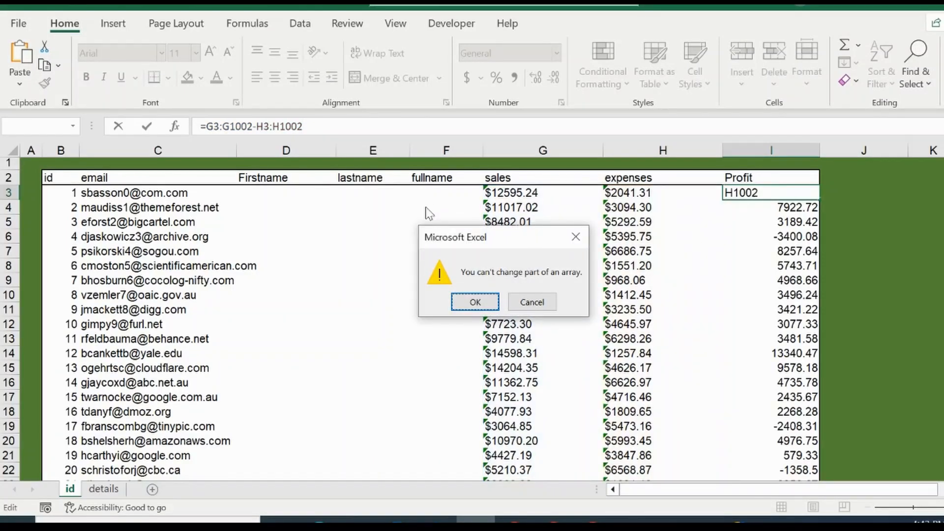
pyautogui.press('Escape')
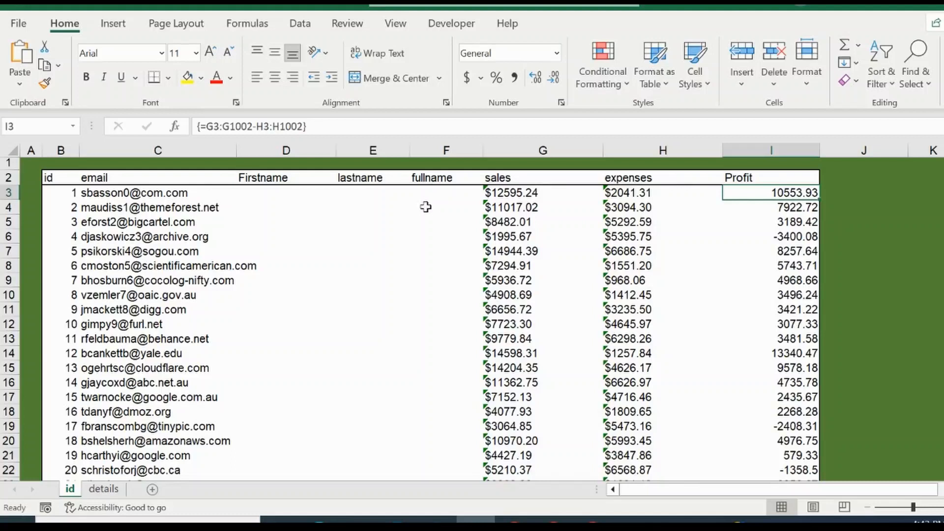
pyautogui.click(317, 126)
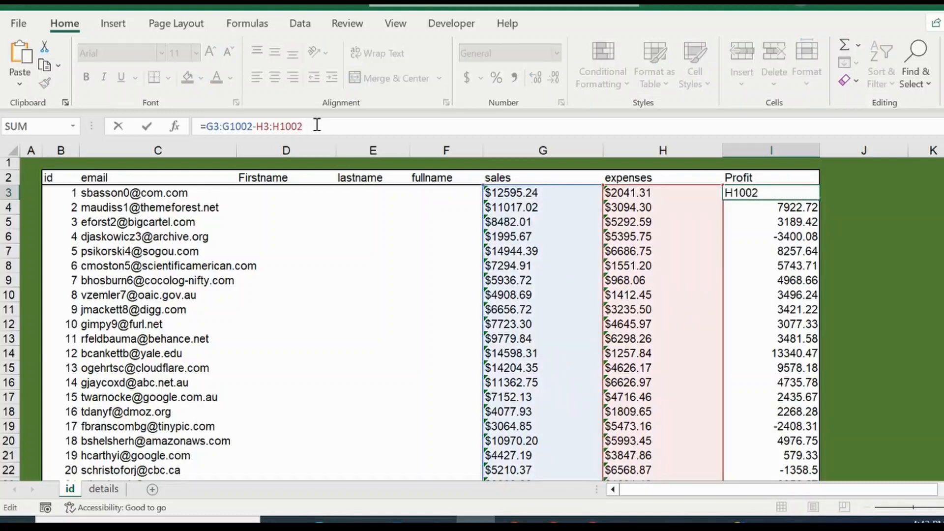
pyautogui.hotkey('ctrl', 'shift', 'Return')
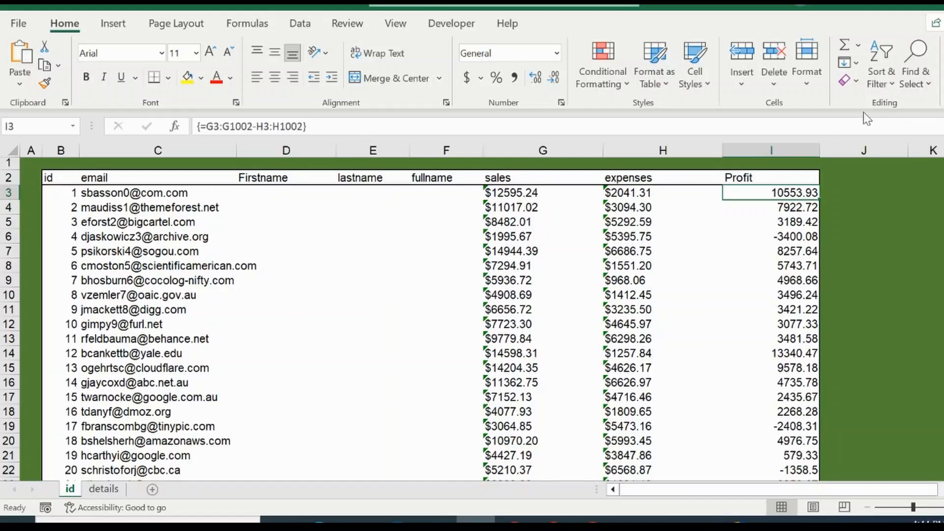
# Try to delete the Profit cells from row 3 to row 22 of the array
pyautogui.moveTo(792, 194); pyautogui.dragTo(793, 477)
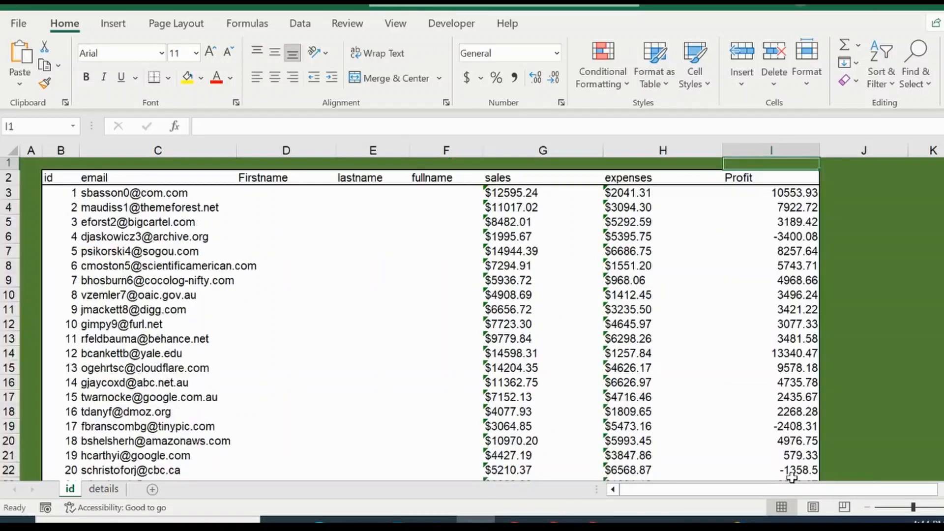
pyautogui.press('Delete')
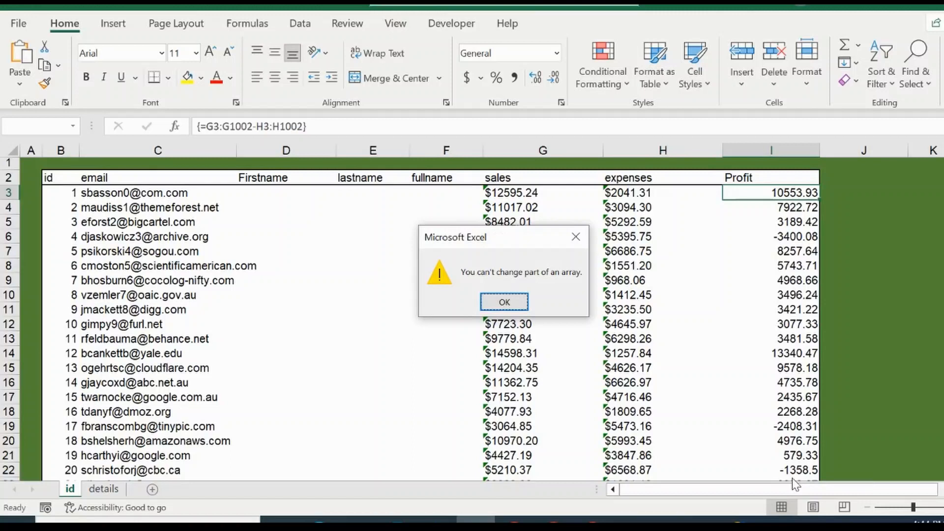
# Try to overwrite a single Profit cell in the middle of the array with text
pyautogui.press('Return')
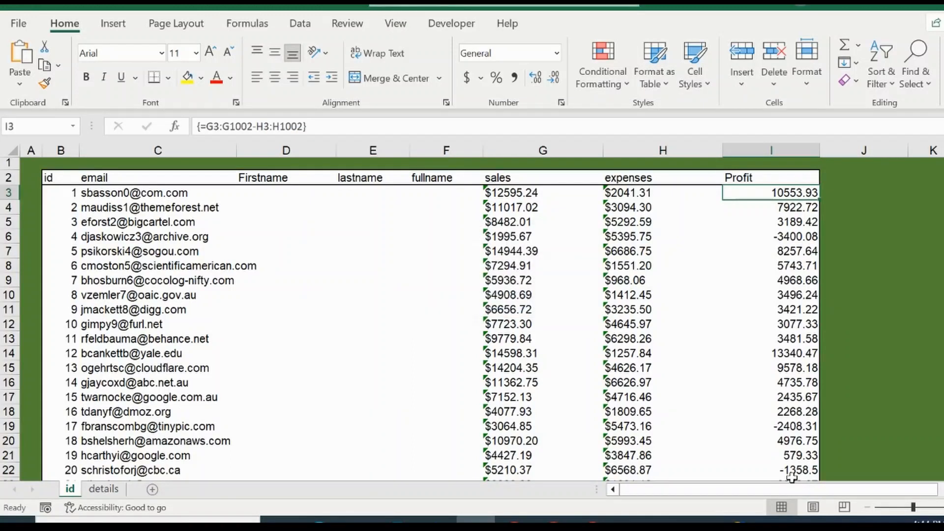
pyautogui.press('Down')
pyautogui.press('Down')
pyautogui.press('Down')
pyautogui.press('Down')
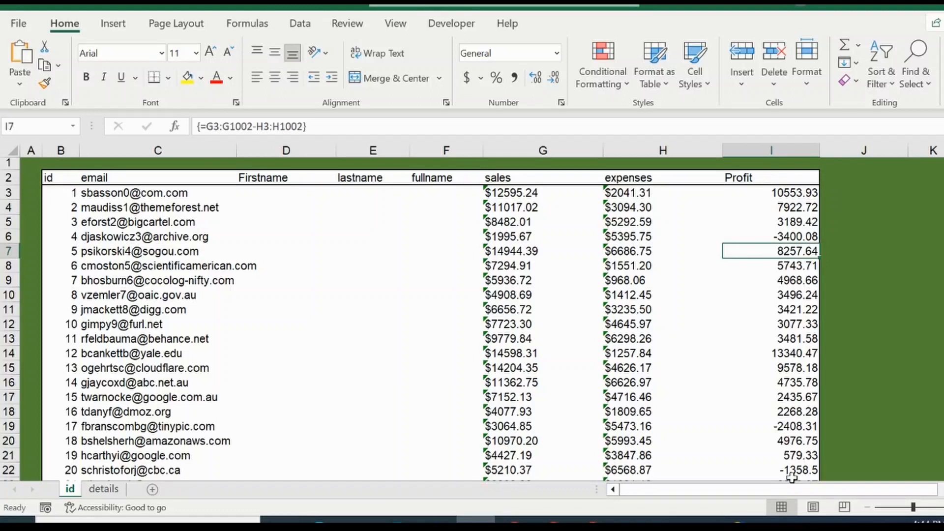
pyautogui.write('ffffff')
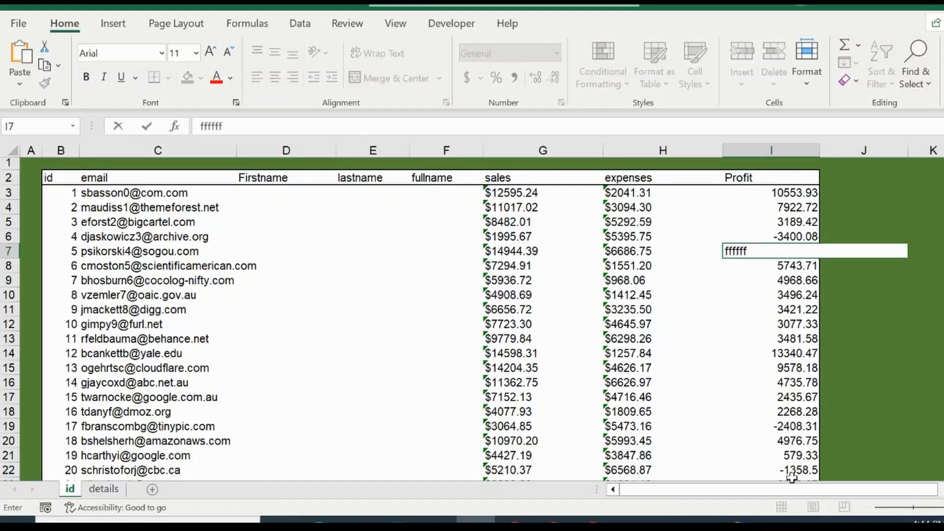
pyautogui.press('Return')
pyautogui.press('Escape')
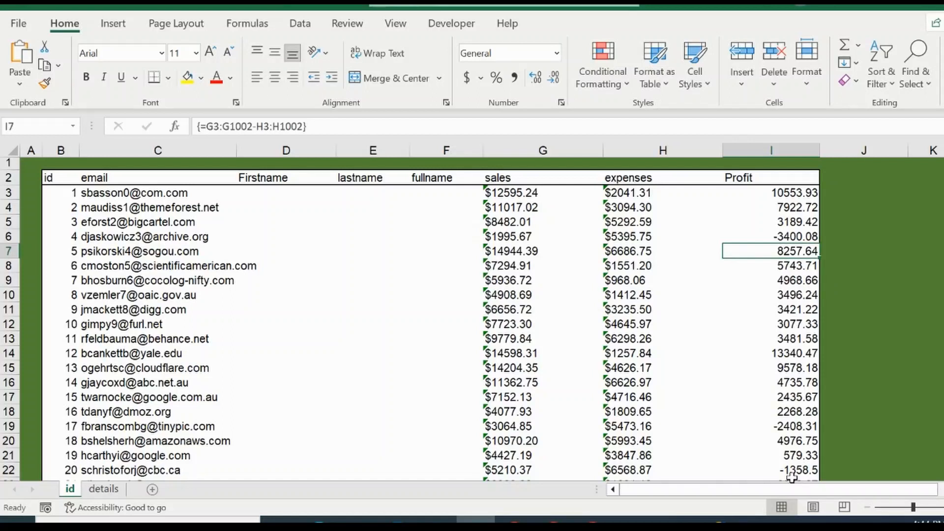
# Try to confirm the first Profit array formula as an ordinary formula
pyautogui.click(787, 191)
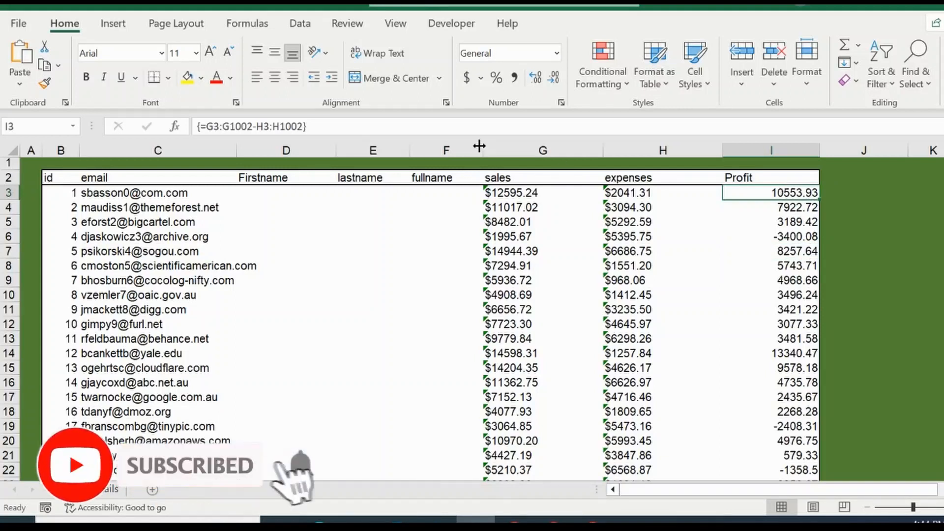
pyautogui.click(334, 124)
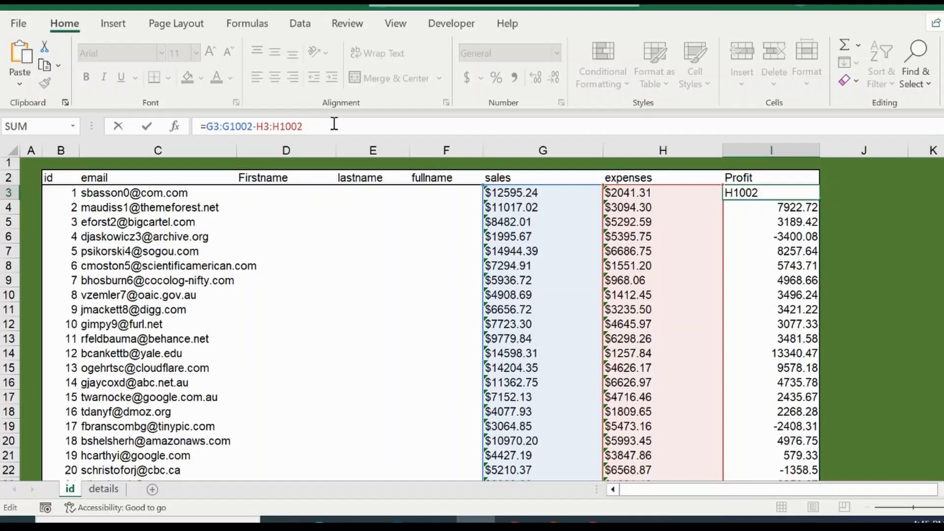
pyautogui.press('Return')
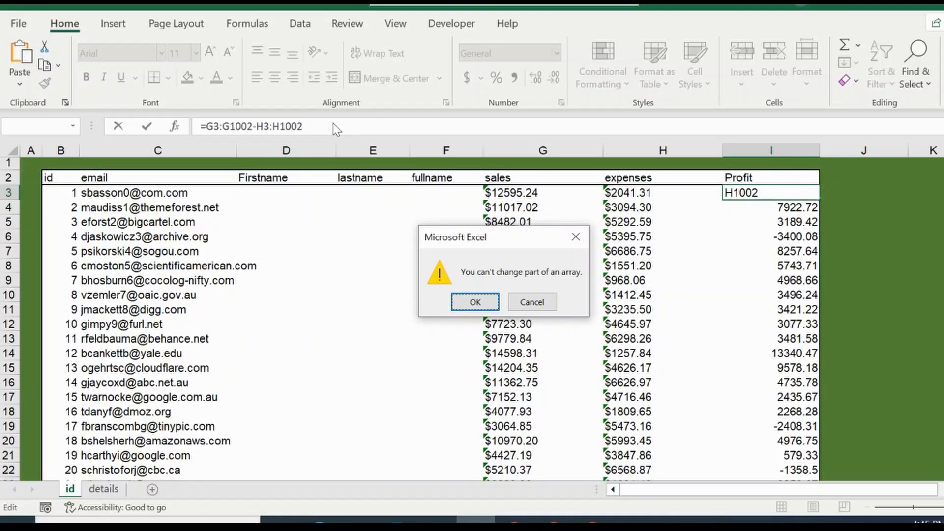
pyautogui.press('Escape')
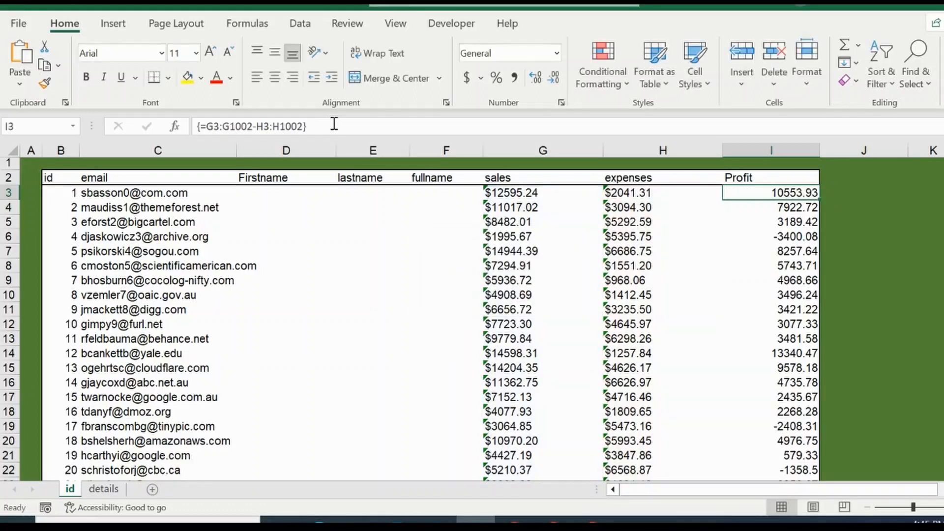
# Change the array formula's ranges to G3:G1003 and H3:H1003 and confirm it as an array formula
pyautogui.click(334, 124)
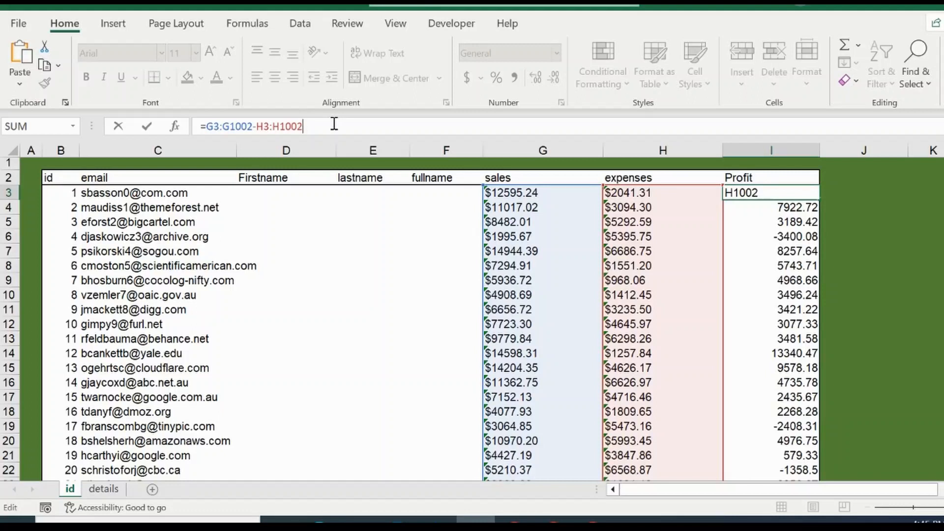
pyautogui.press('BackSpace')
pyautogui.write('3')
pyautogui.click(252, 126)
pyautogui.press('BackSpace')
pyautogui.write('3')
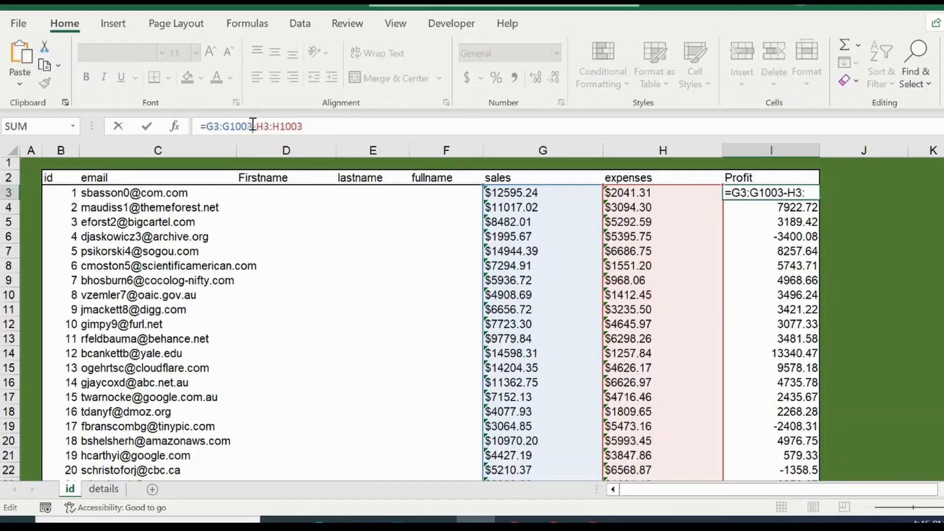
pyautogui.press('Return')
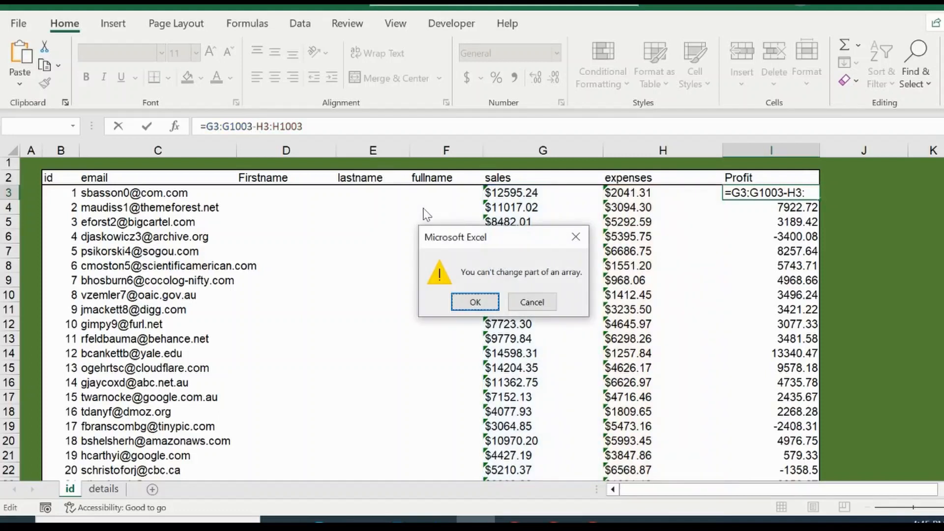
pyautogui.click(475, 302)
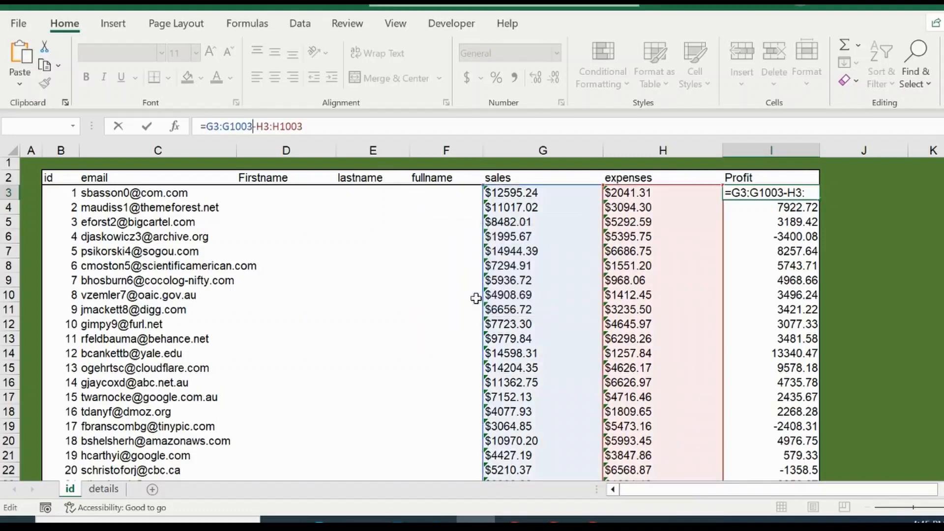
pyautogui.click(331, 122)
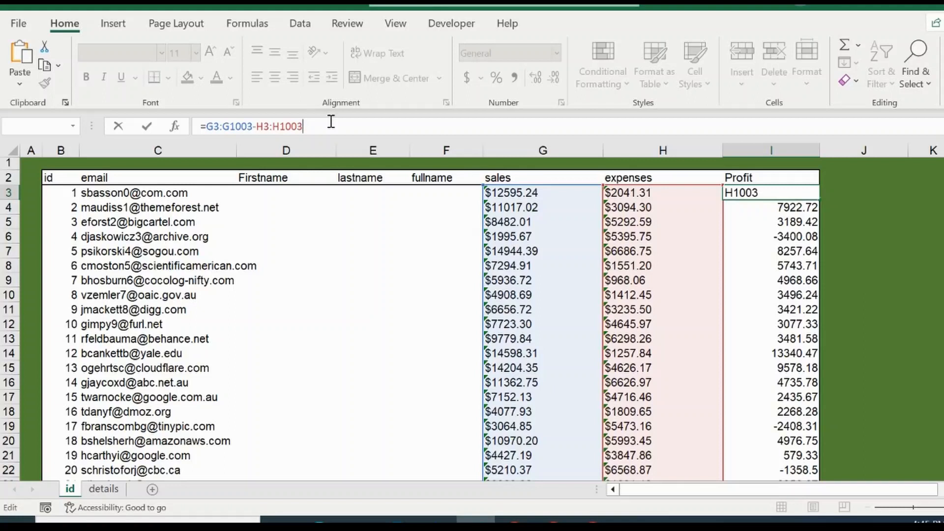
pyautogui.hotkey('ctrl', 'shift', 'Return')
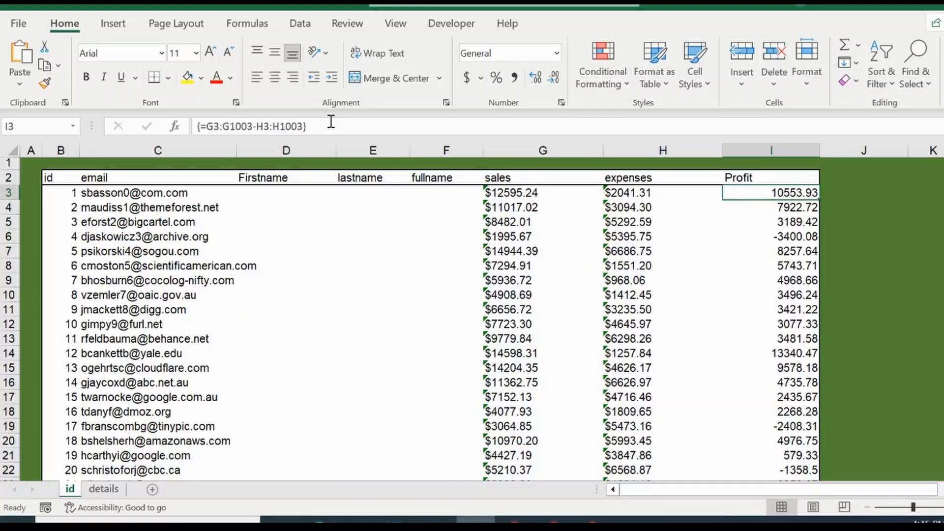
# Step down through the Profit cells to inspect the array formula shown for each row
pyautogui.press('Down')
pyautogui.press('Down')
pyautogui.press('Down')
pyautogui.press('Down')
pyautogui.press('Down')
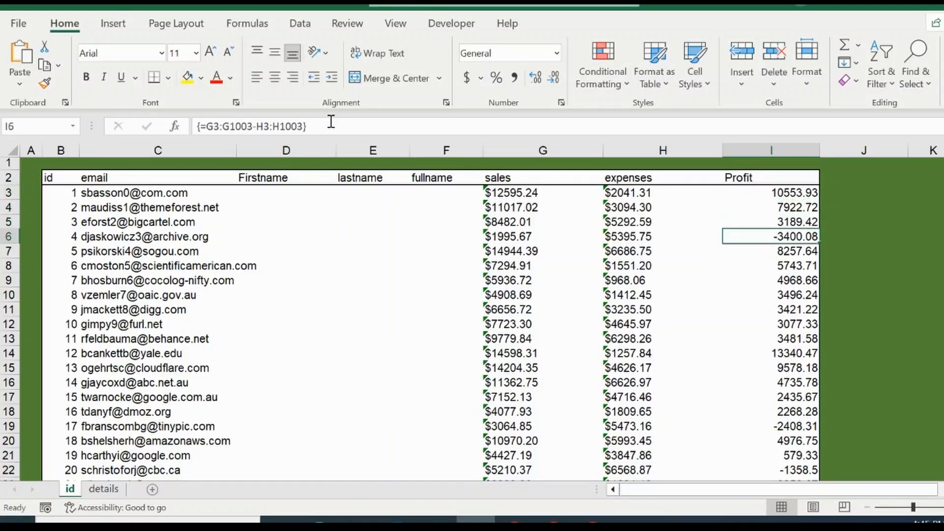
pyautogui.press('Down')
pyautogui.press('Down')
pyautogui.press('Down')
pyautogui.press('Down')
pyautogui.press('Down')
pyautogui.press('Down')
pyautogui.press('Down')
pyautogui.press('Down')
pyautogui.press('Down')
pyautogui.press('Down')
pyautogui.press('Down')
pyautogui.press('Down')
pyautogui.press('Down')
pyautogui.press('Down')
pyautogui.press('Down')
pyautogui.press('Down')
pyautogui.press('Down')
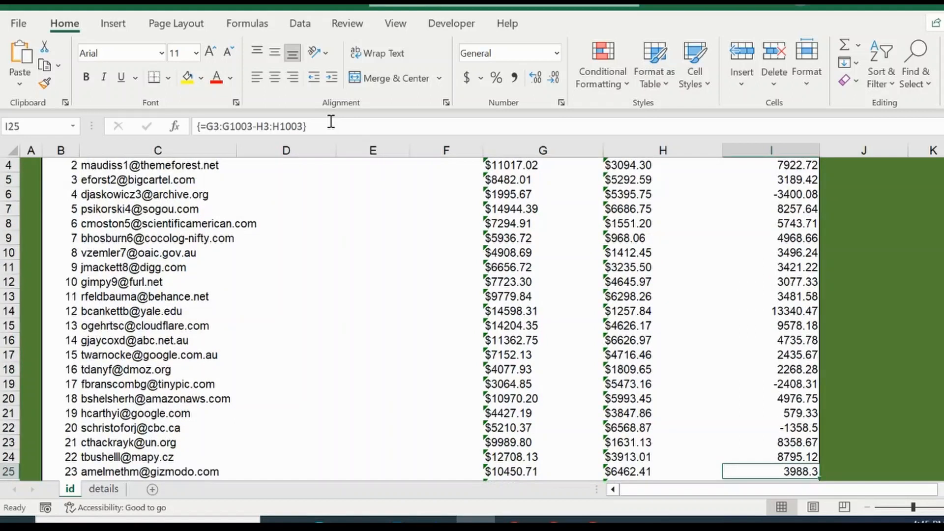
pyautogui.press('Down')
pyautogui.press('Down')
pyautogui.press('Down')
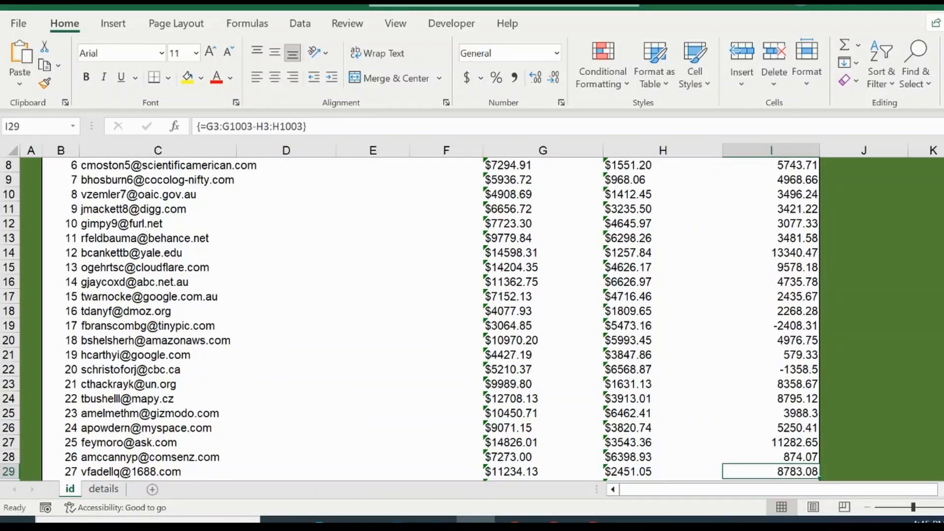
pyautogui.scroll(3, 431, 319)
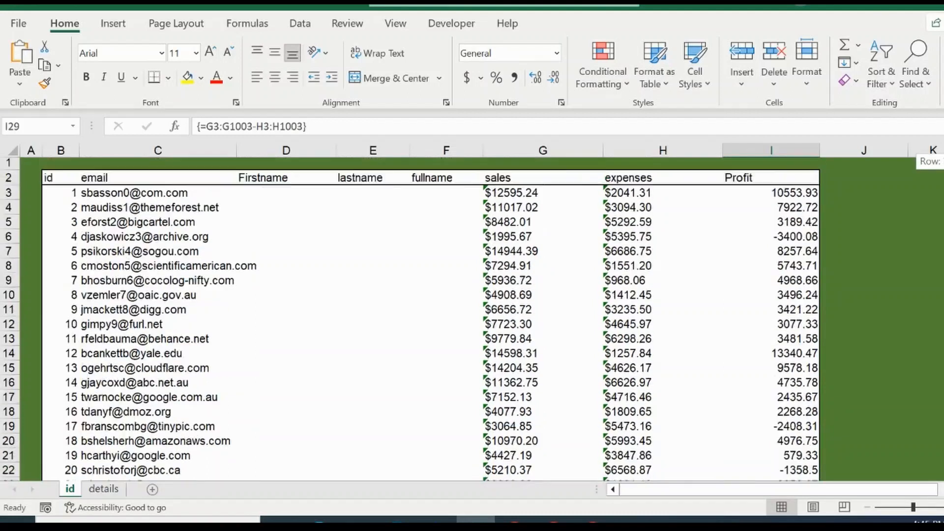
pyautogui.click(790, 188)
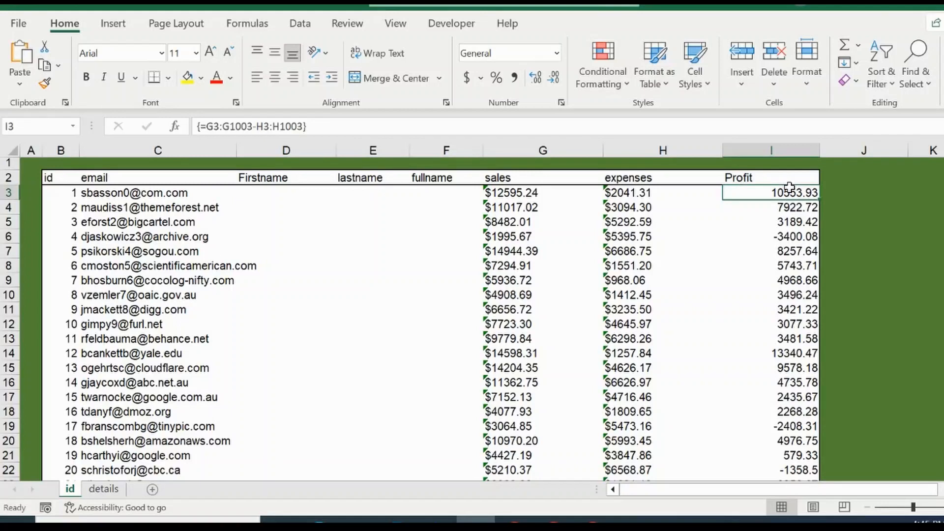
# Try again to confirm the first Profit formula as an ordinary formula
pyautogui.click(266, 127)
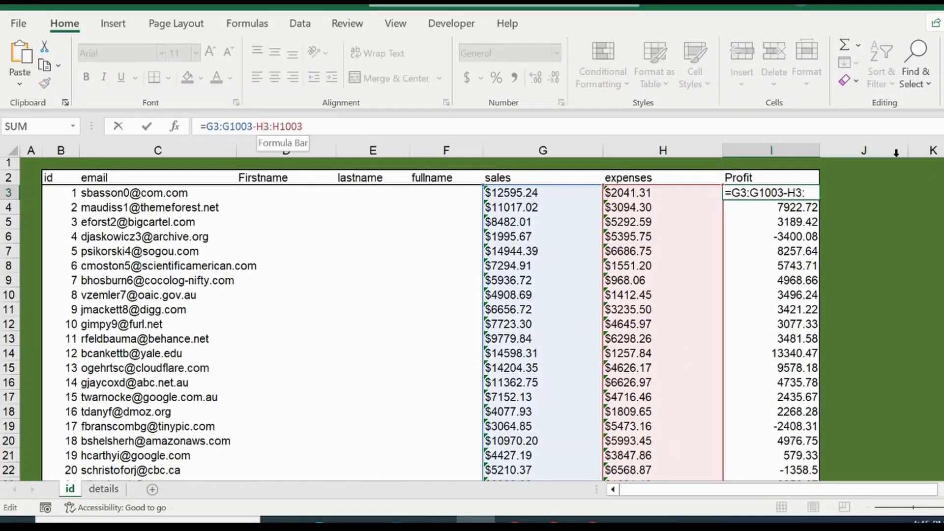
pyautogui.press('Return')
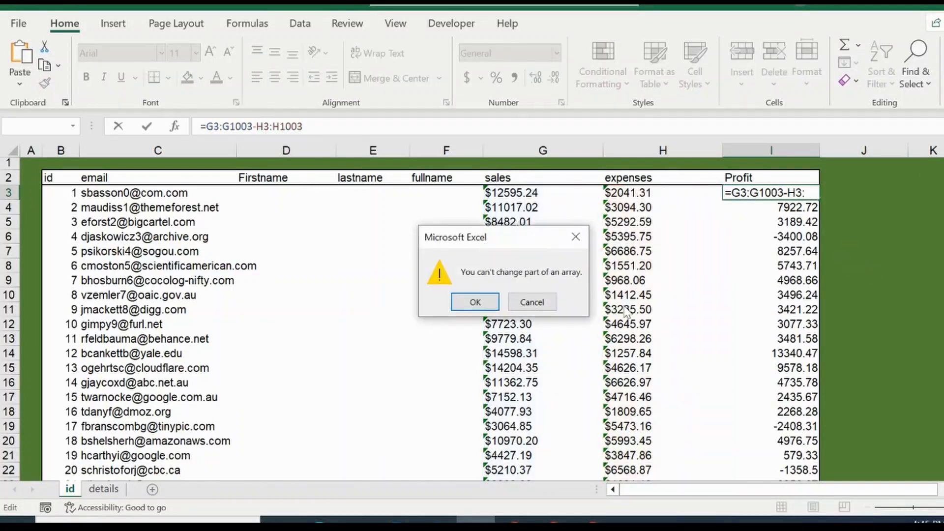
pyautogui.press('Escape')
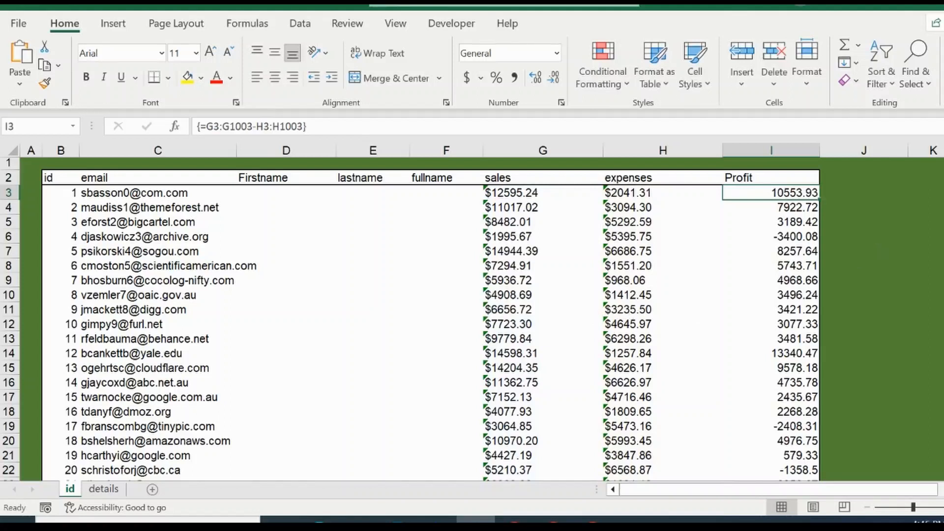
# From the Profit cell in row 995, set the array formula's ranges to G3:G1002 and H3:H1002 and confirm it as an array formula
pyautogui.moveTo(943, 166); pyautogui.dragTo(943, 455)
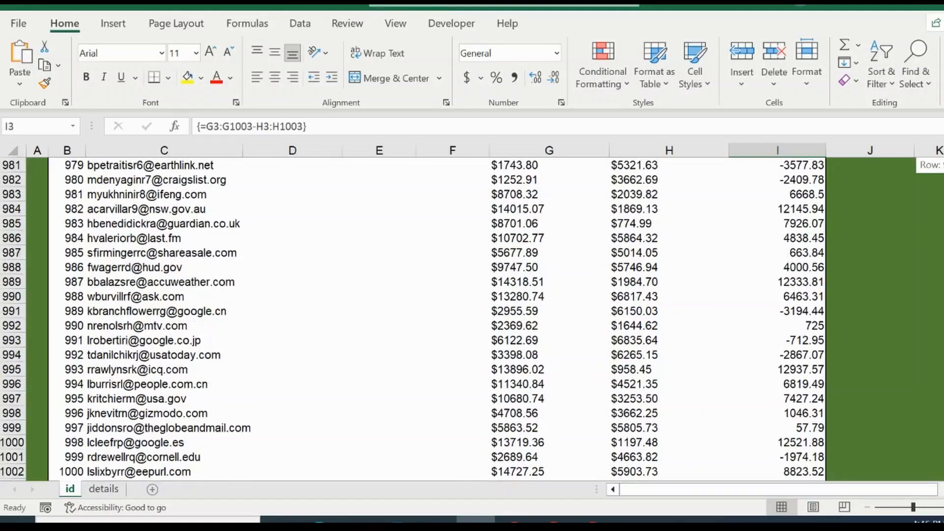
pyautogui.click(799, 368)
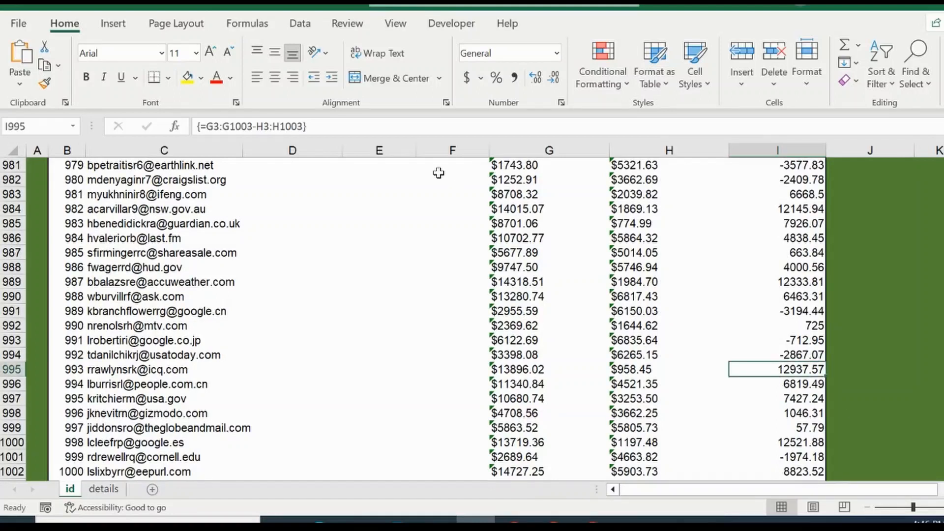
pyautogui.click(314, 126)
pyautogui.press('BackSpace')
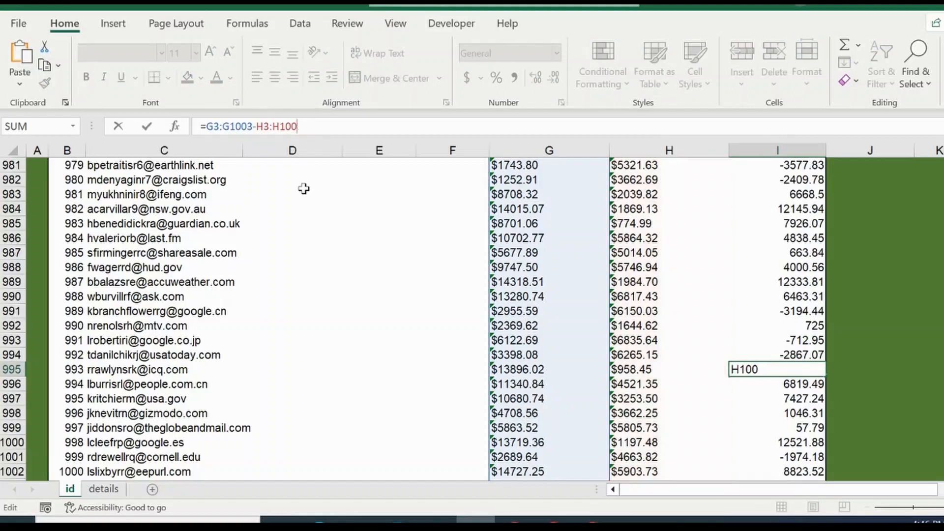
pyautogui.write('2')
pyautogui.press('Left')
pyautogui.press('Left')
pyautogui.press('Left')
pyautogui.press('Left')
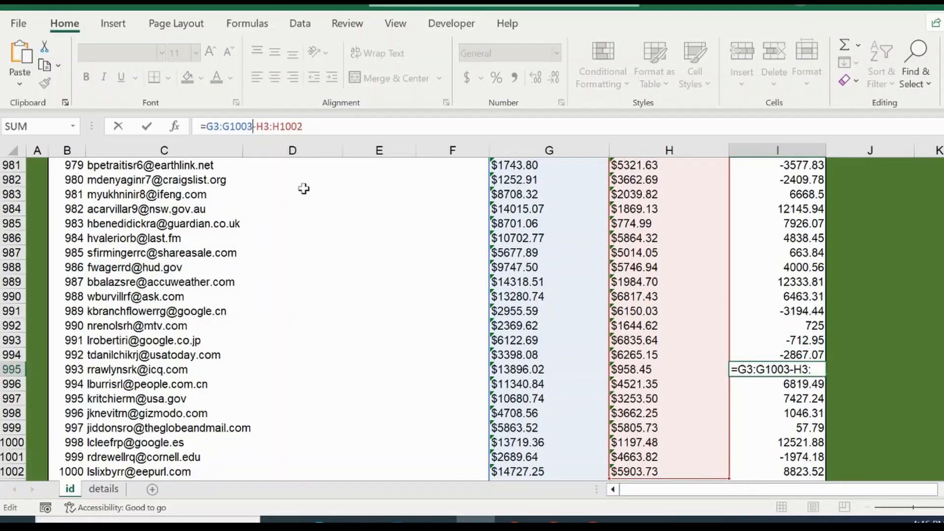
pyautogui.press('BackSpace')
pyautogui.write('2')
pyautogui.hotkey('ctrl', 'shift', 'Return')
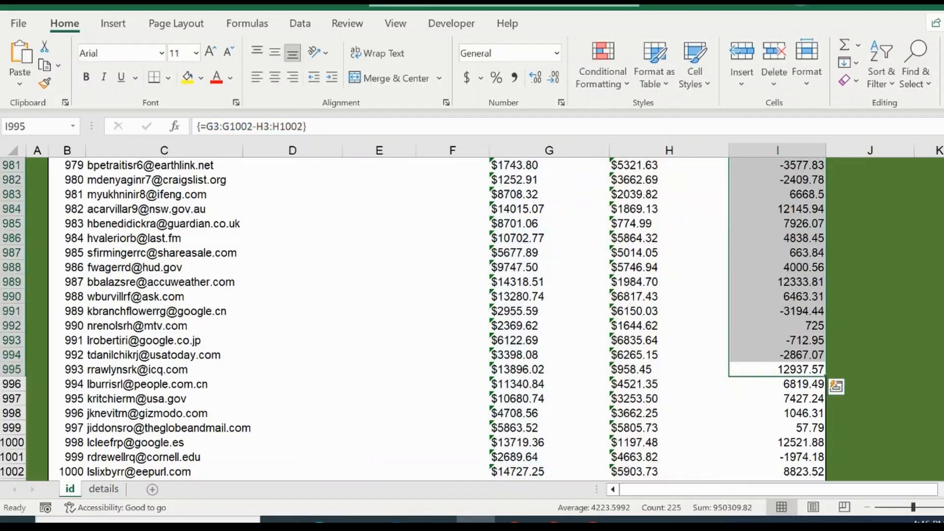
# In the Firstname cell of row 3, start a VLOOKUP formula that uses the id in B3 as the lookup value
pyautogui.moveTo(943, 463); pyautogui.dragTo(943, 165)
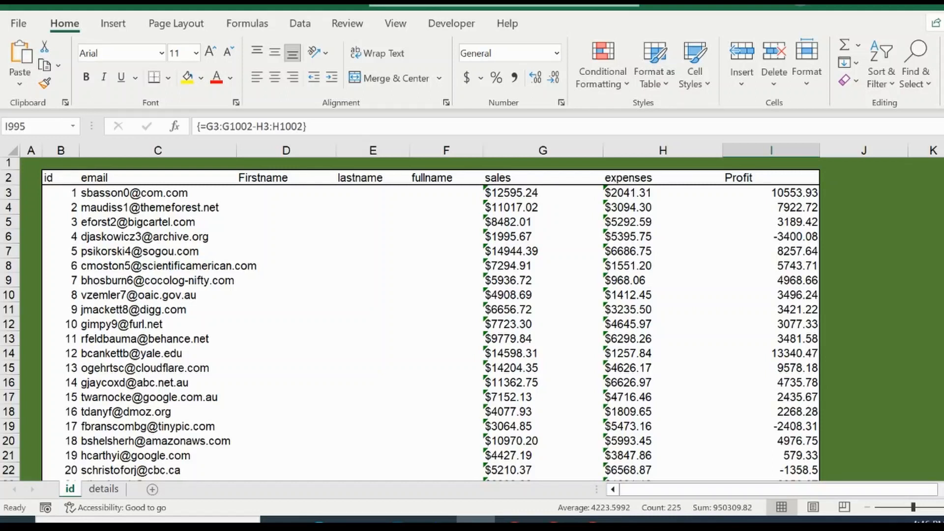
pyautogui.click(261, 197)
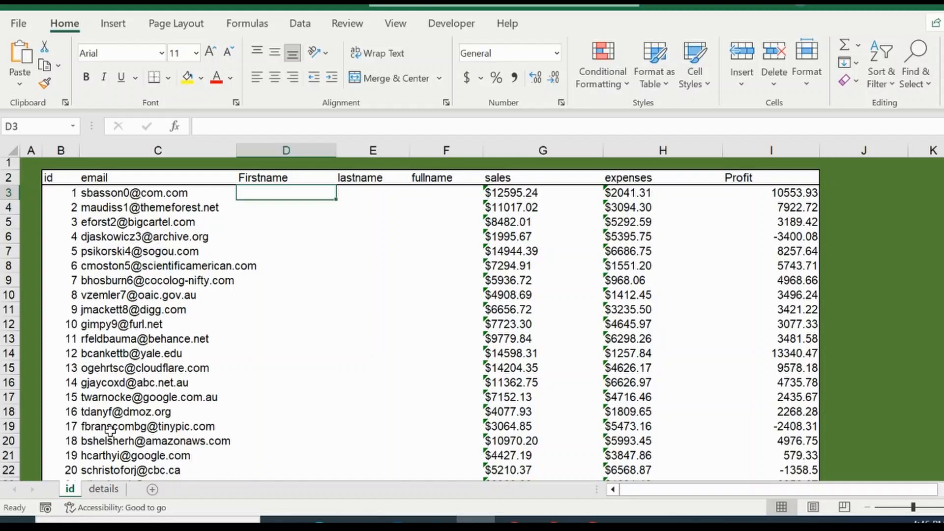
pyautogui.click(104, 489)
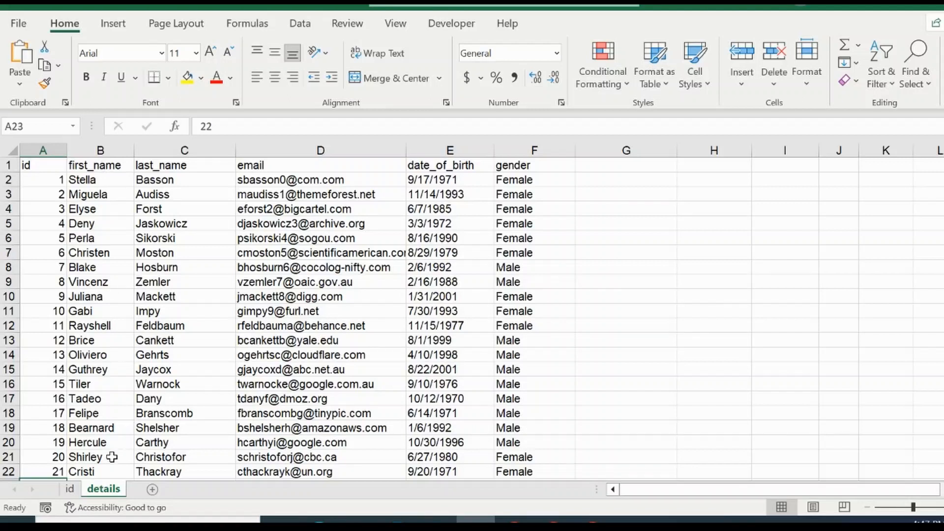
pyautogui.click(70, 489)
pyautogui.write('=')
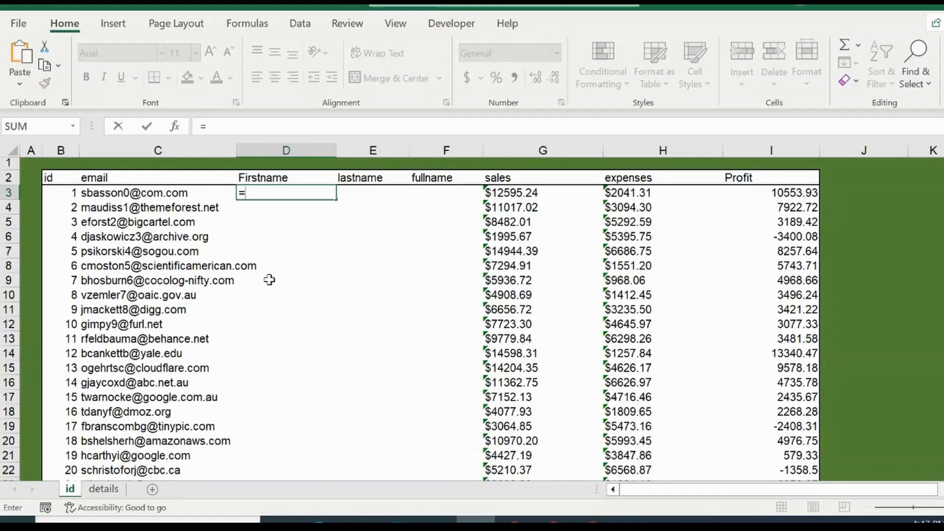
pyautogui.write('vl')
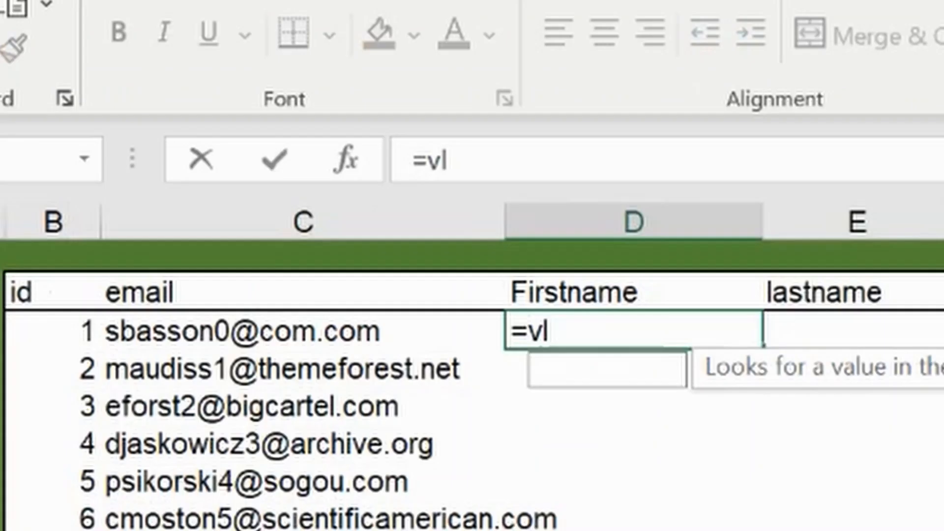
pyautogui.write('ook')
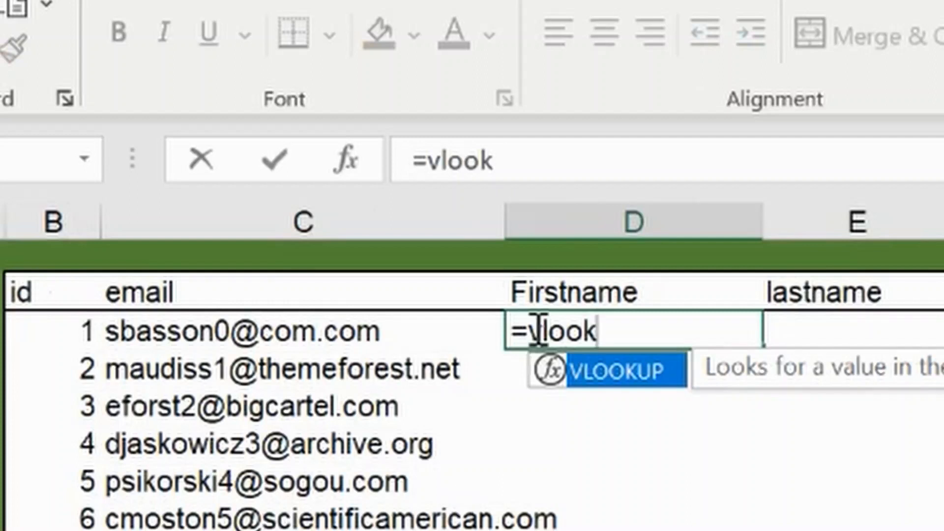
pyautogui.doubleClick(597, 376)
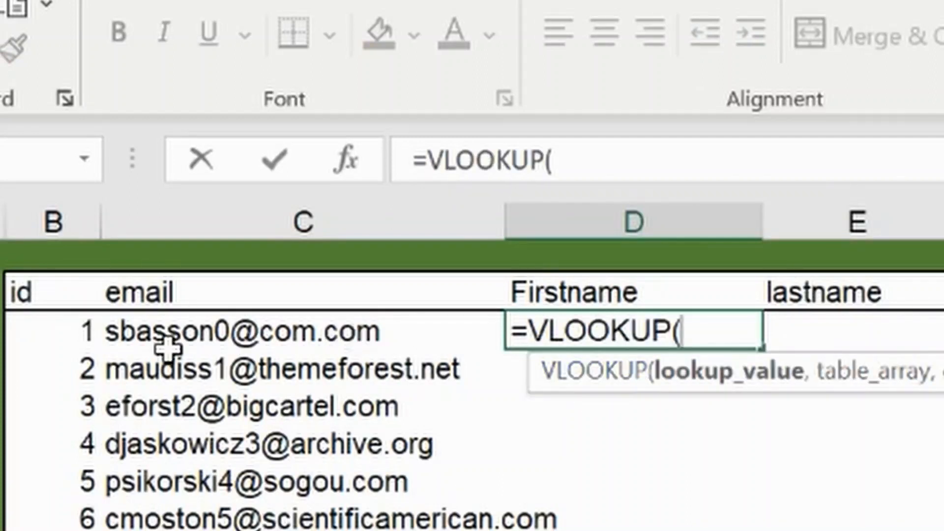
pyautogui.click(74, 322)
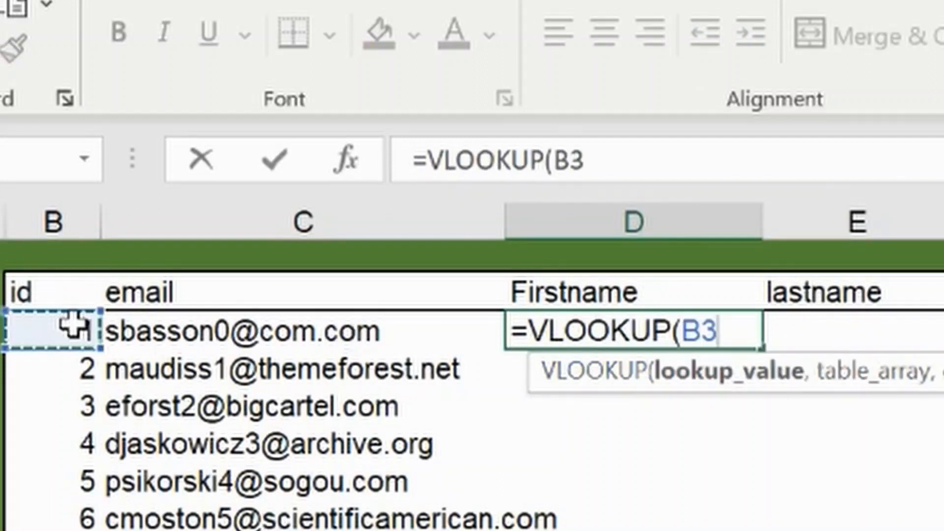
pyautogui.write(',')
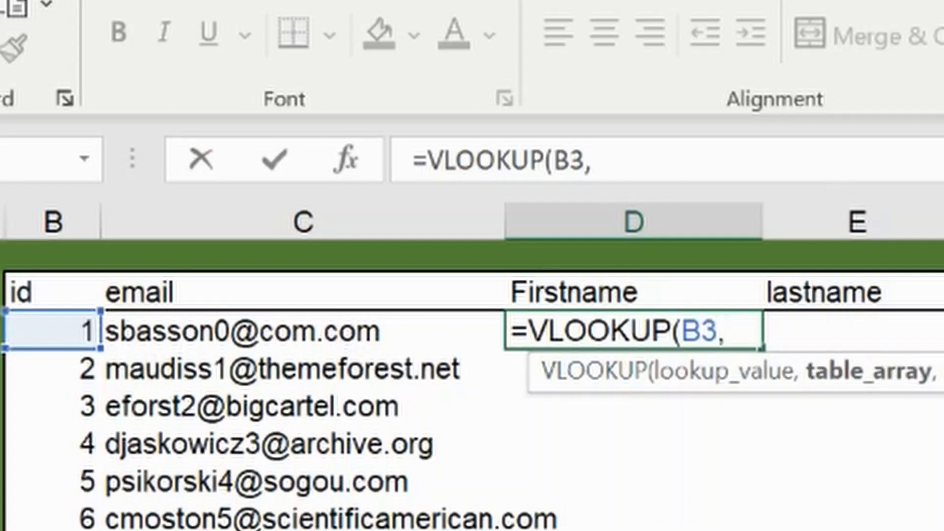
# Set the lookup's table array to columns A:D of the details sheet
pyautogui.click(103, 489)
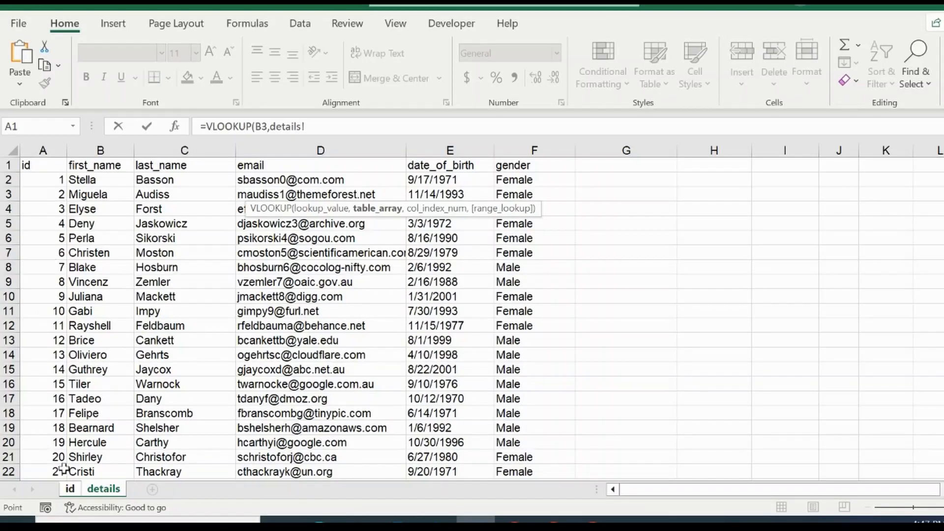
pyautogui.click(70, 489)
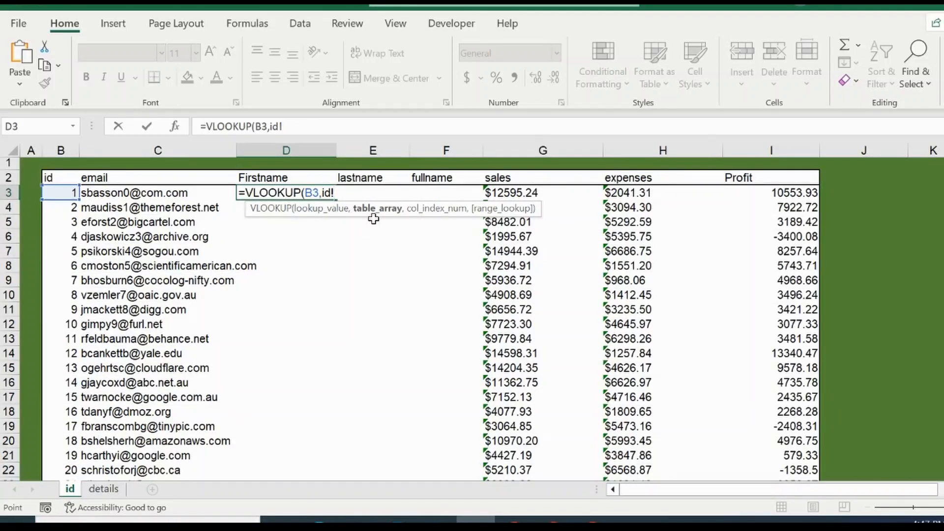
pyautogui.click(115, 492)
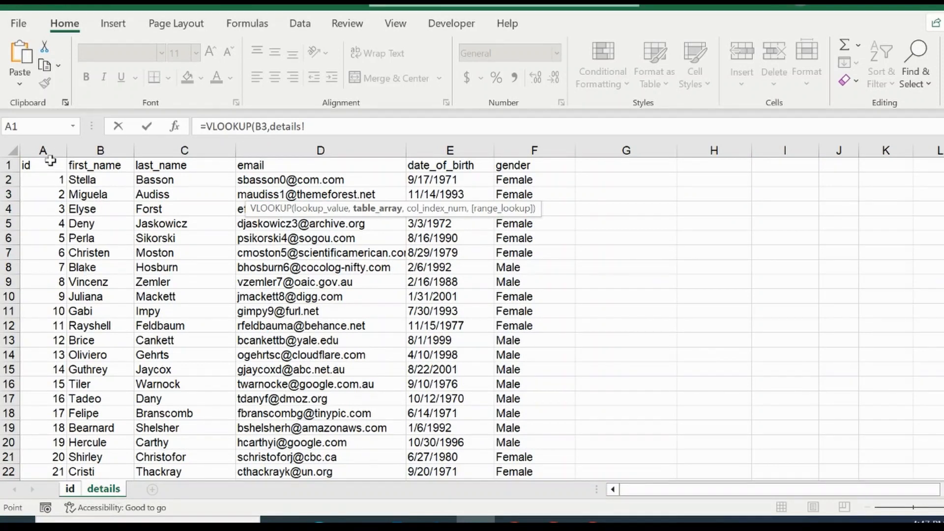
pyautogui.click(46, 147)
pyautogui.click(39, 152)
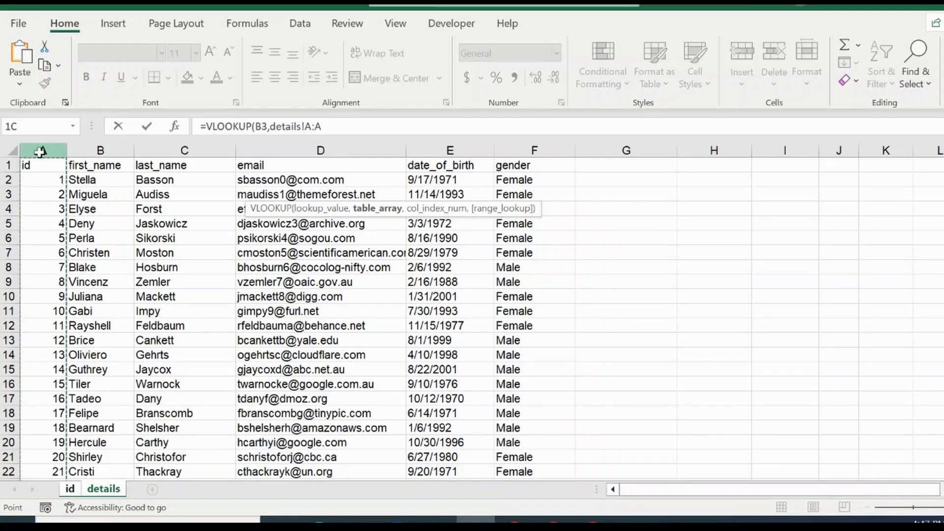
pyautogui.moveTo(47, 150); pyautogui.dragTo(287, 160)
pyautogui.write(',')
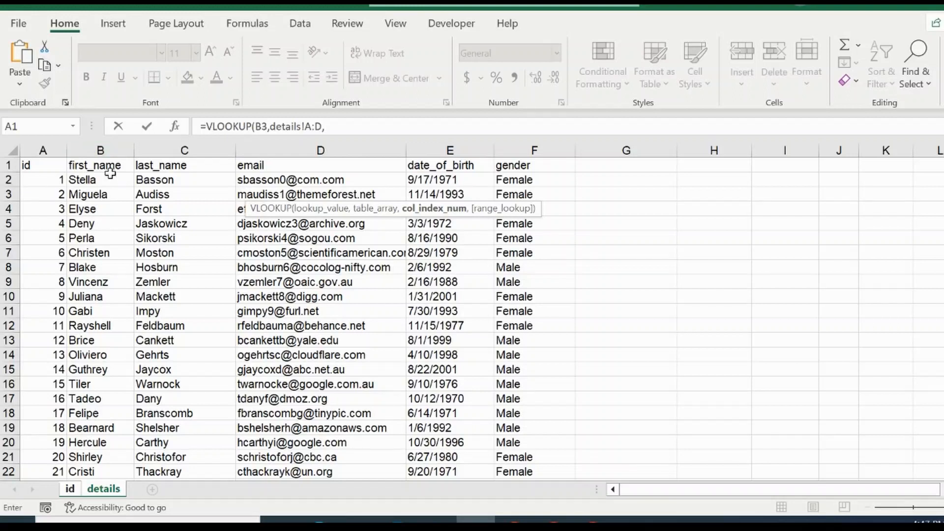
# Finish the VLOOKUP with column index 2 and FALSE for an exact match, and confirm the formula
pyautogui.click(70, 488)
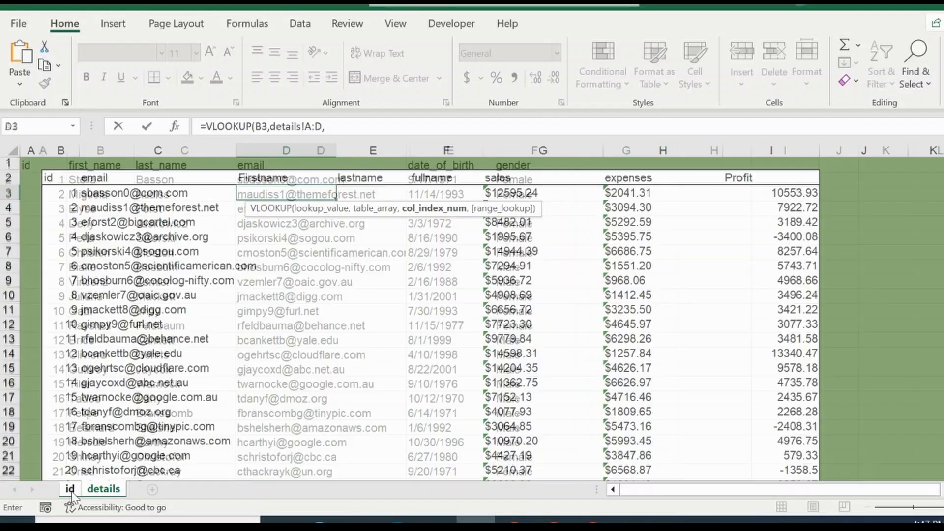
pyautogui.click(109, 489)
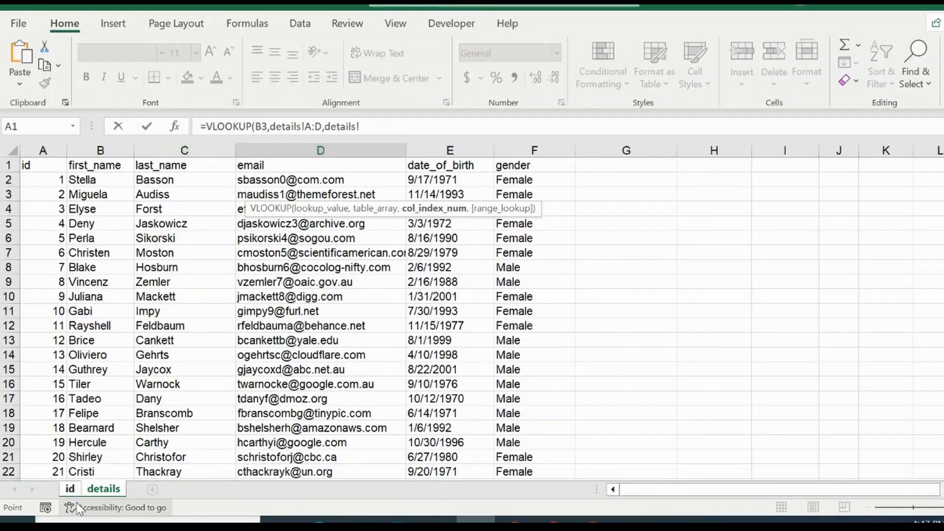
pyautogui.click(70, 488)
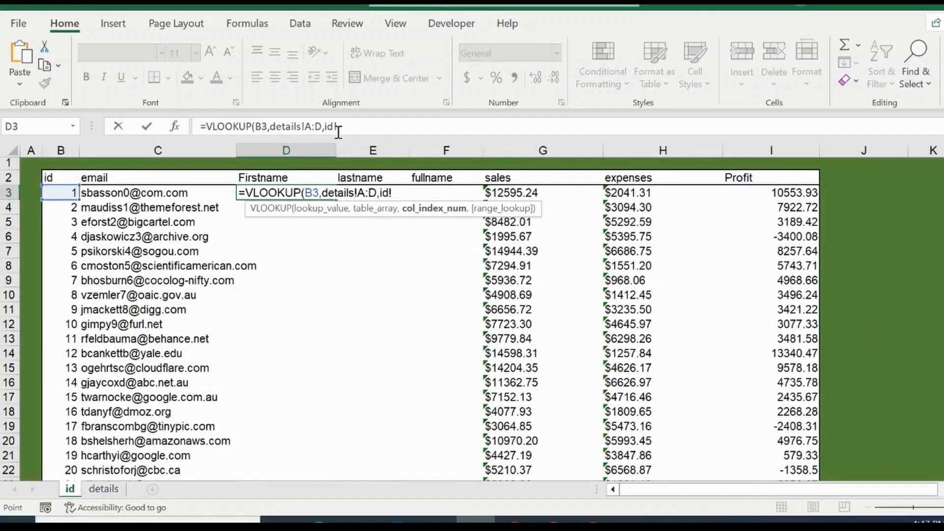
pyautogui.press('BackSpace')
pyautogui.press('BackSpace')
pyautogui.press('BackSpace')
pyautogui.write(',2')
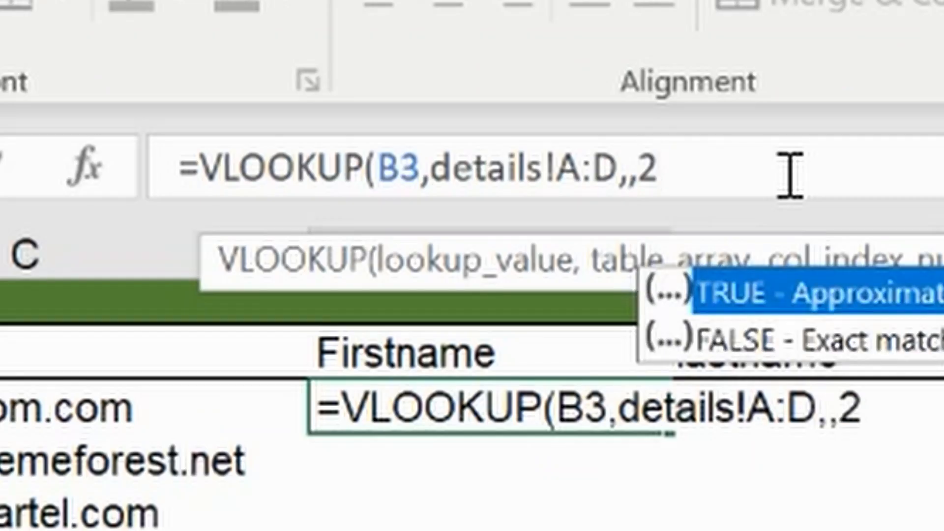
pyautogui.press('BackSpace')
pyautogui.press('BackSpace')
pyautogui.press('BackSpace')
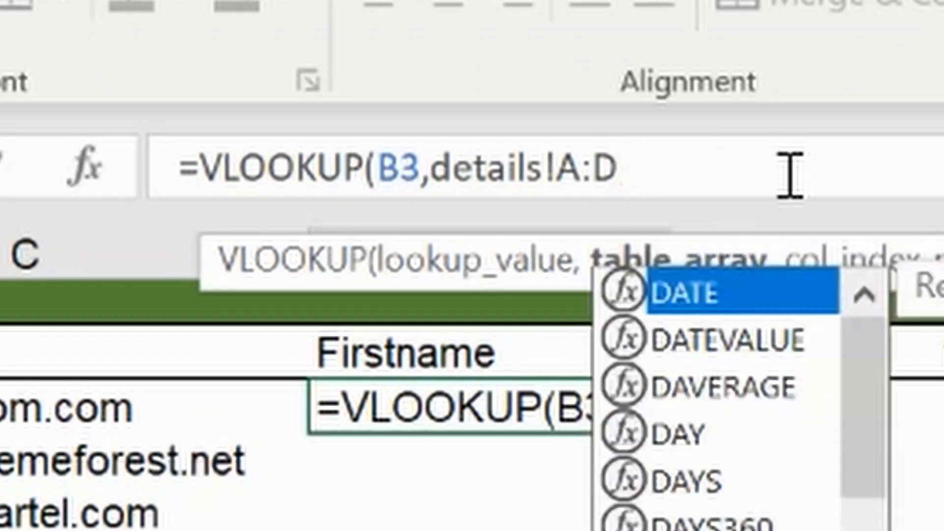
pyautogui.write('2,')
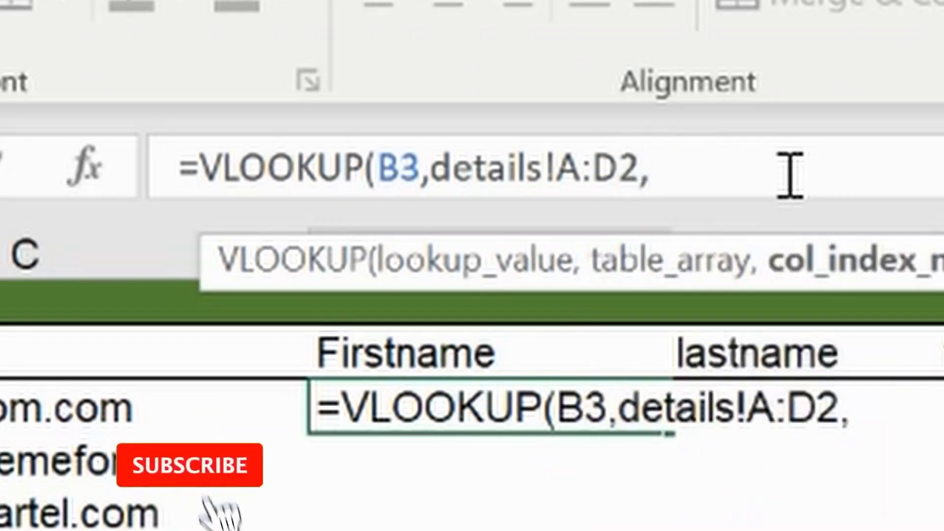
pyautogui.press('BackSpace')
pyautogui.press('BackSpace')
pyautogui.write(',2,')
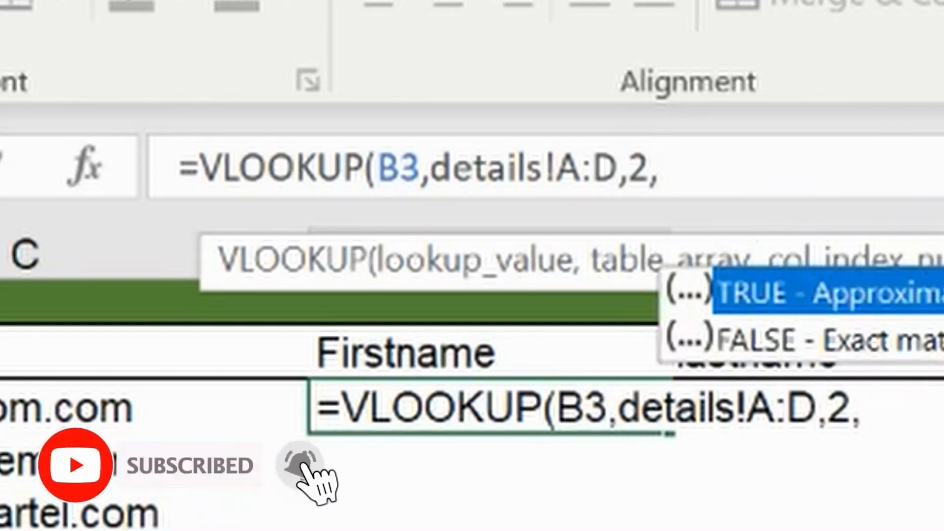
pyautogui.click(837, 339)
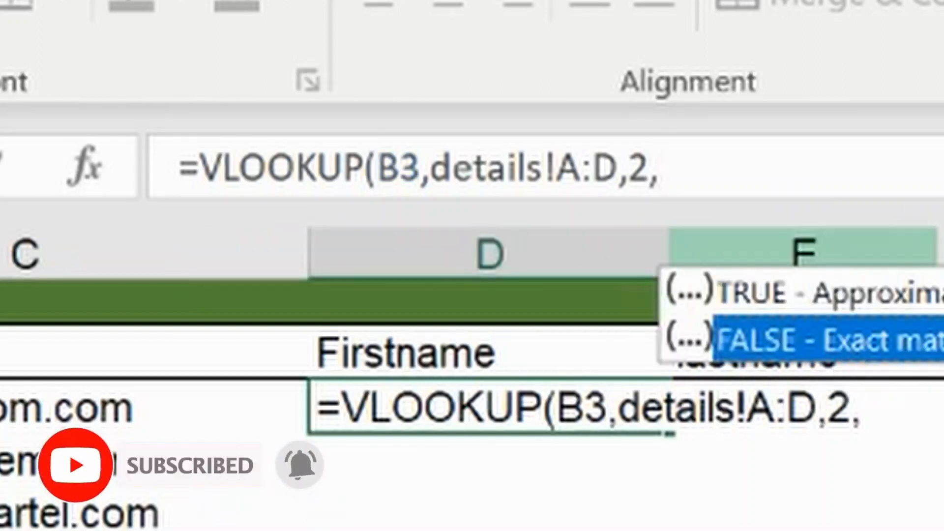
pyautogui.doubleClick(814, 330)
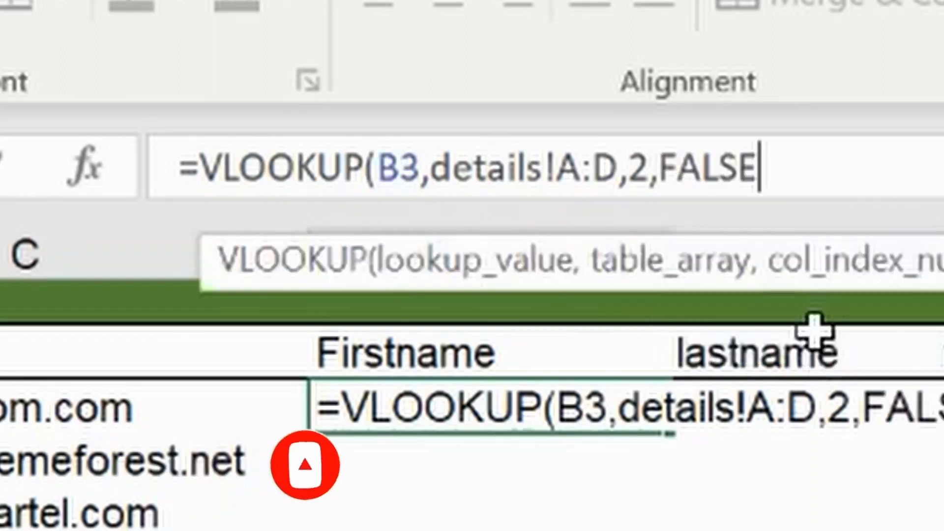
pyautogui.write(')')
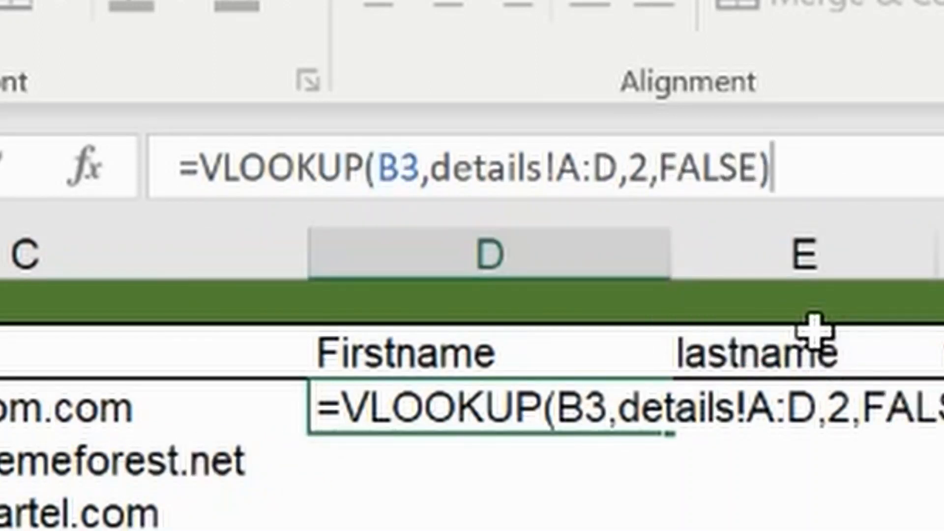
pyautogui.press('Return')
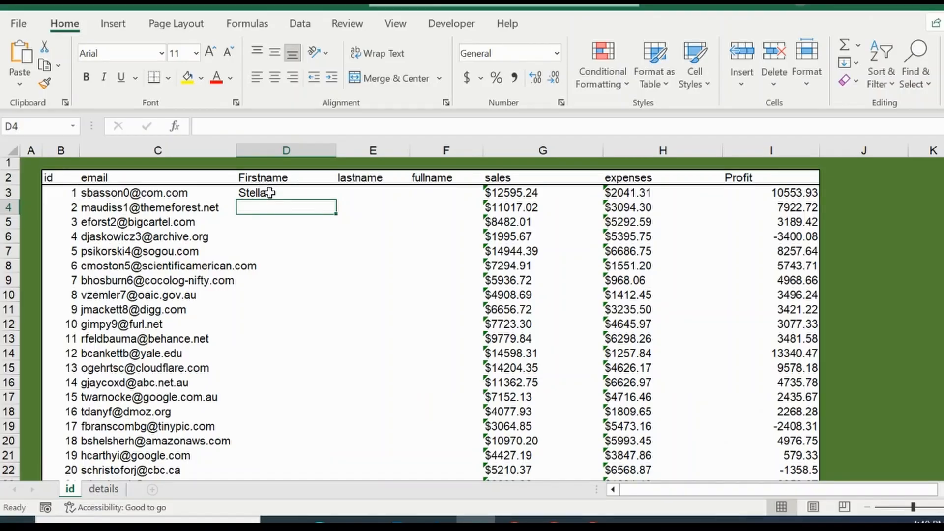
# Change the first-name formula's lookup value to B3:B1002 so the results spill down the Firstname column
pyautogui.click(257, 192)
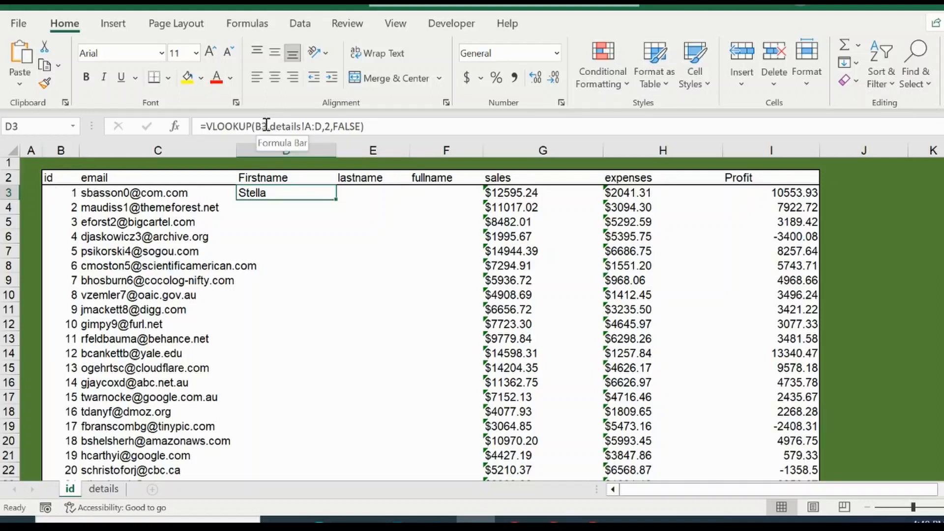
pyautogui.click(267, 126)
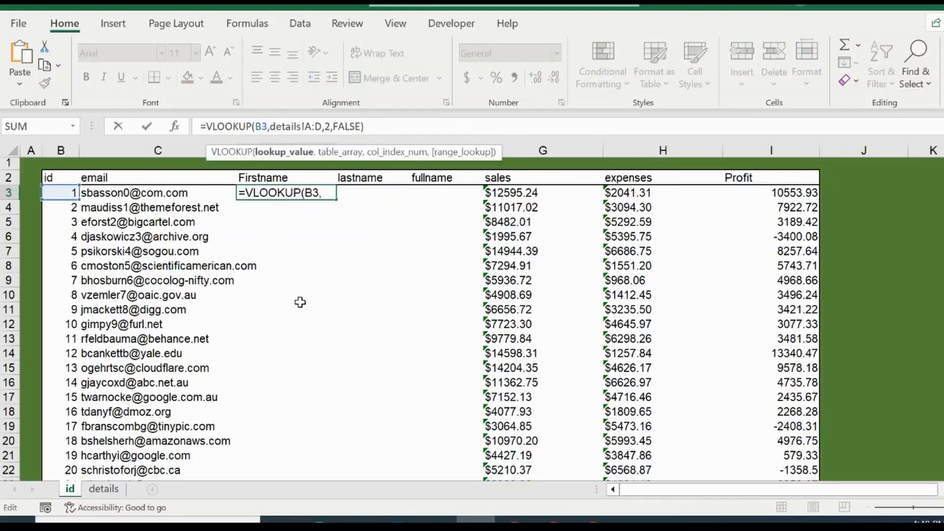
pyautogui.write(':')
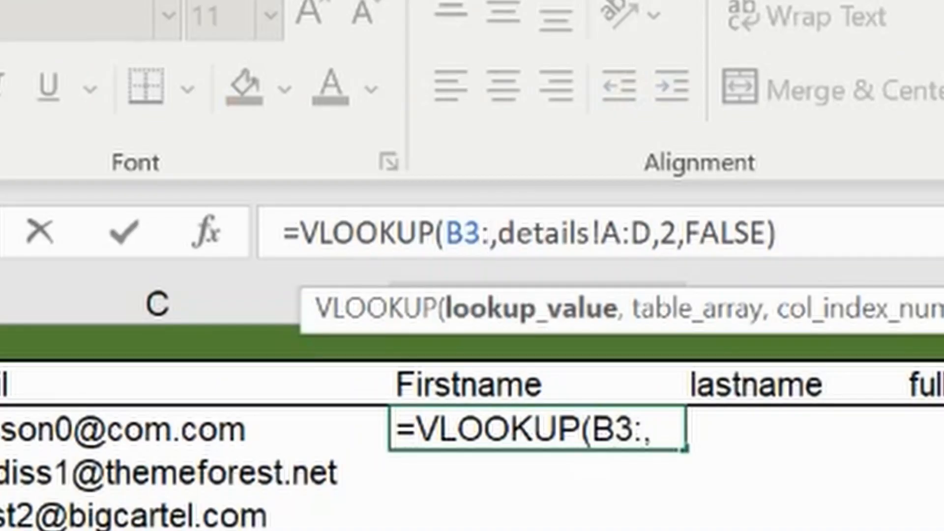
pyautogui.write('B')
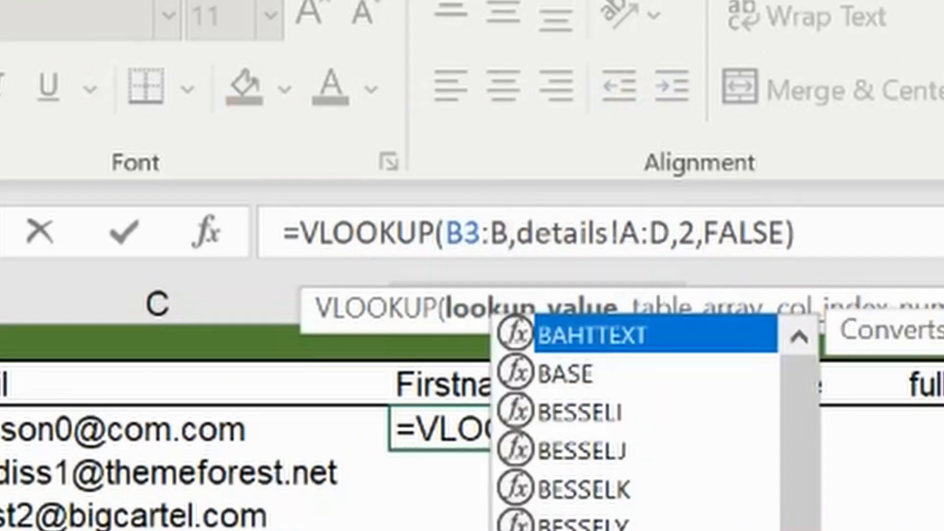
pyautogui.write('1002')
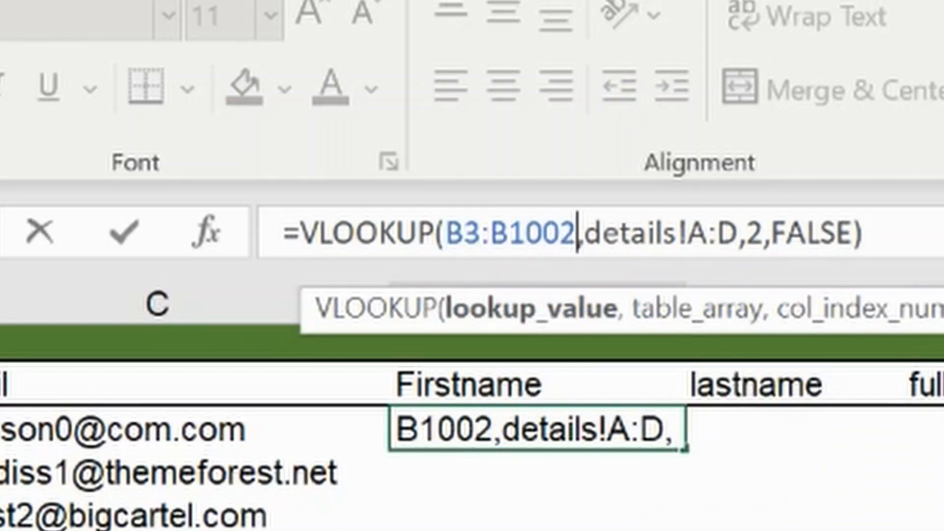
pyautogui.press('Return')
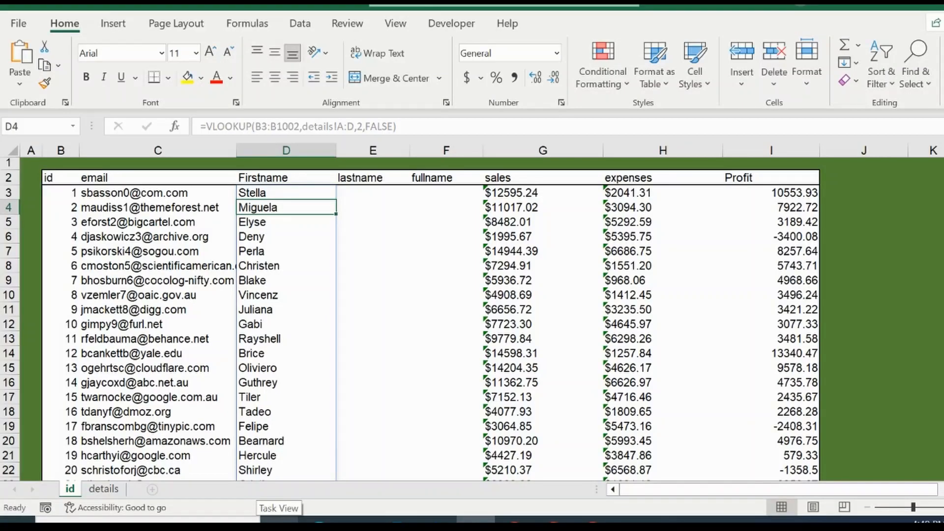
# Reopen the first-name formula in D3 and confirm it as a legacy array formula
pyautogui.click(301, 126)
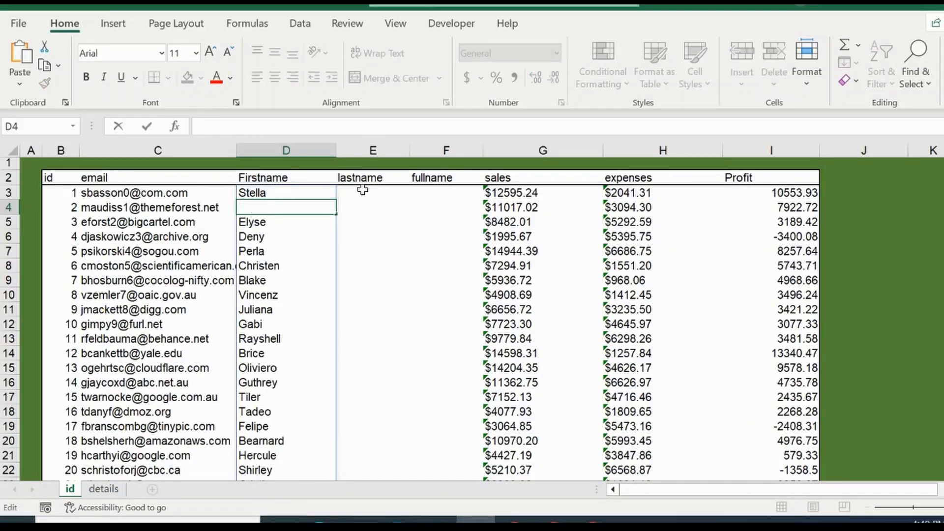
pyautogui.press('Escape')
pyautogui.click(317, 192)
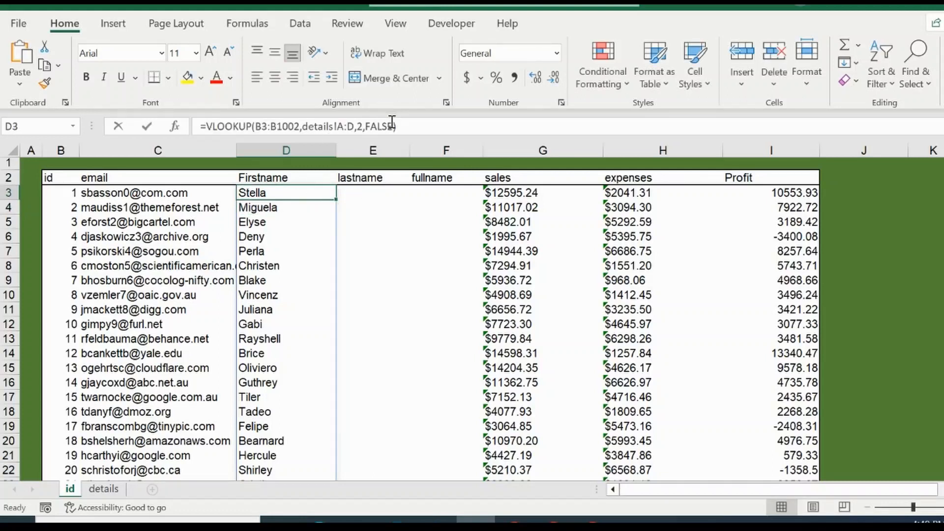
pyautogui.click(392, 123)
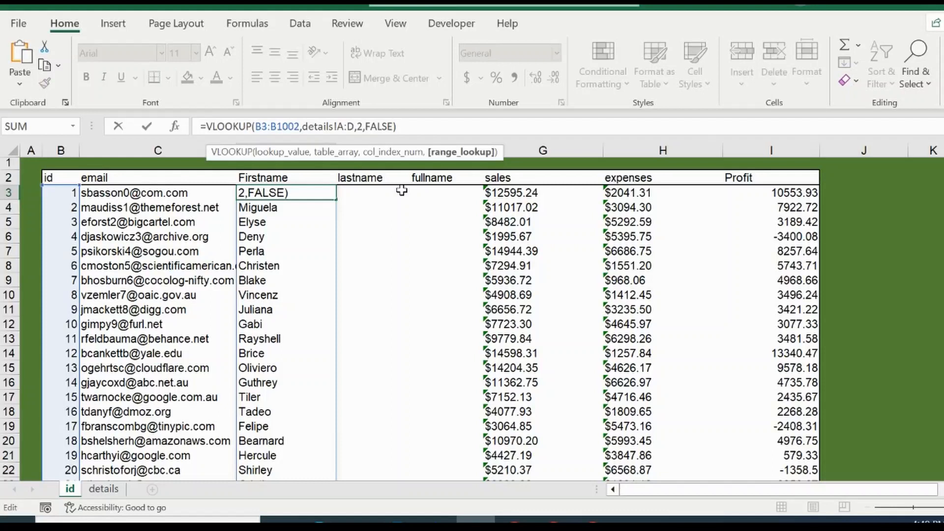
pyautogui.hotkey('ctrl', 'shift', 'Return')
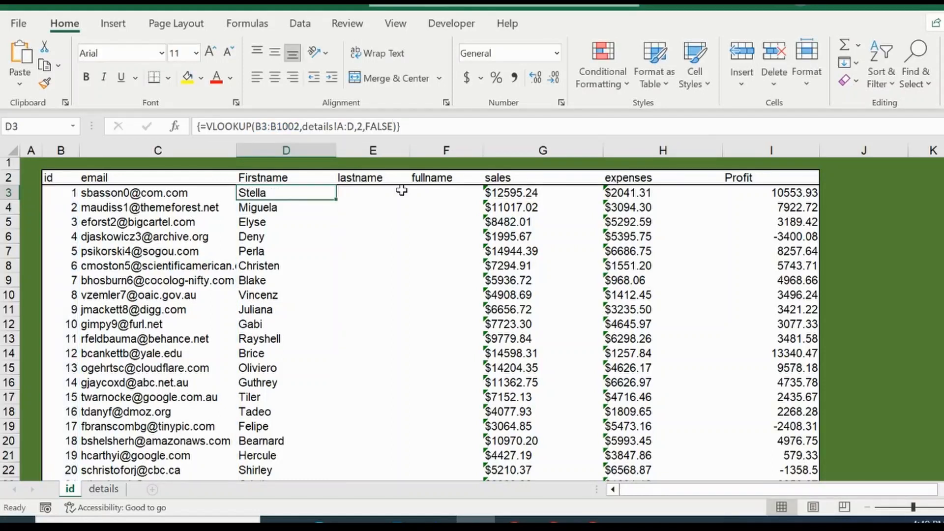
# Try to delete the first name in D6 inside the array
pyautogui.click(270, 238)
pyautogui.press('Delete')
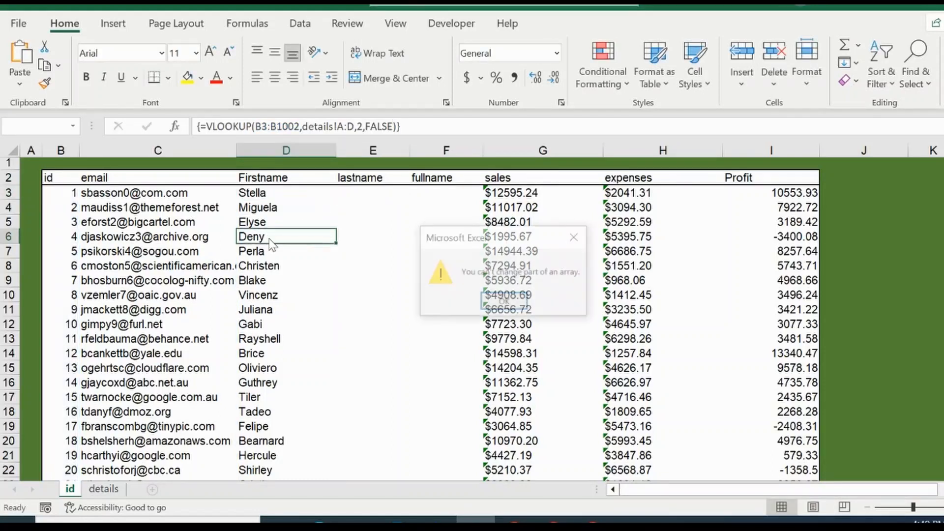
# Dismiss the array warning and examine the first-name array formula in D3
pyautogui.press('Return')
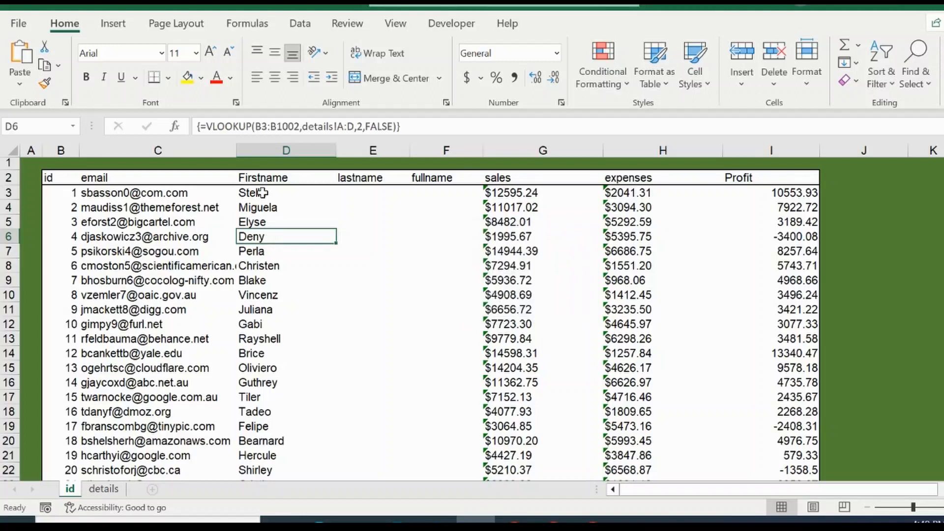
pyautogui.click(280, 192)
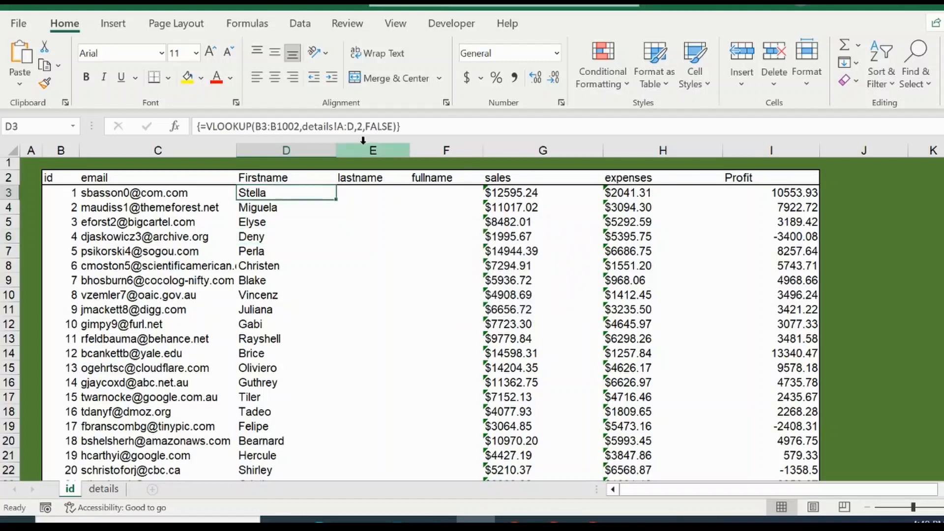
pyautogui.click(426, 126)
pyautogui.moveTo(426, 123); pyautogui.dragTo(225, 126)
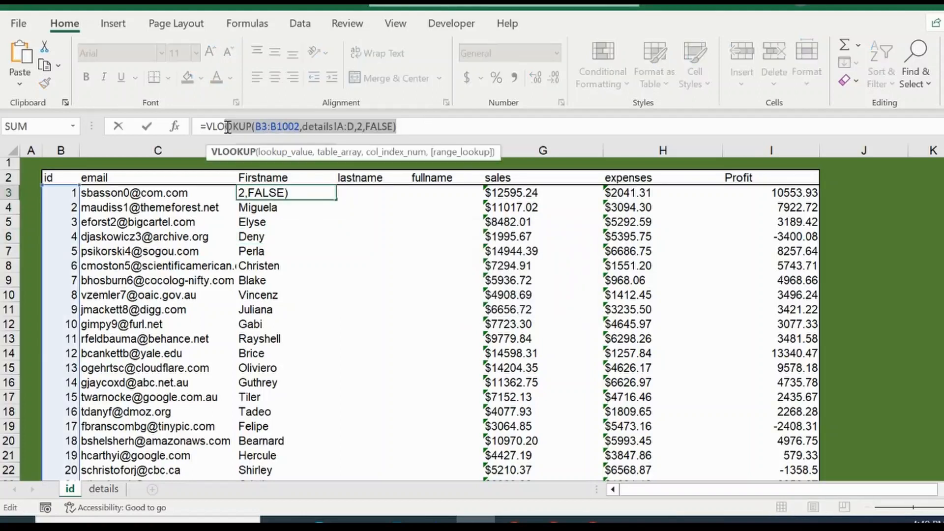
pyautogui.click(350, 192)
pyautogui.press('Escape')
pyautogui.click(350, 192)
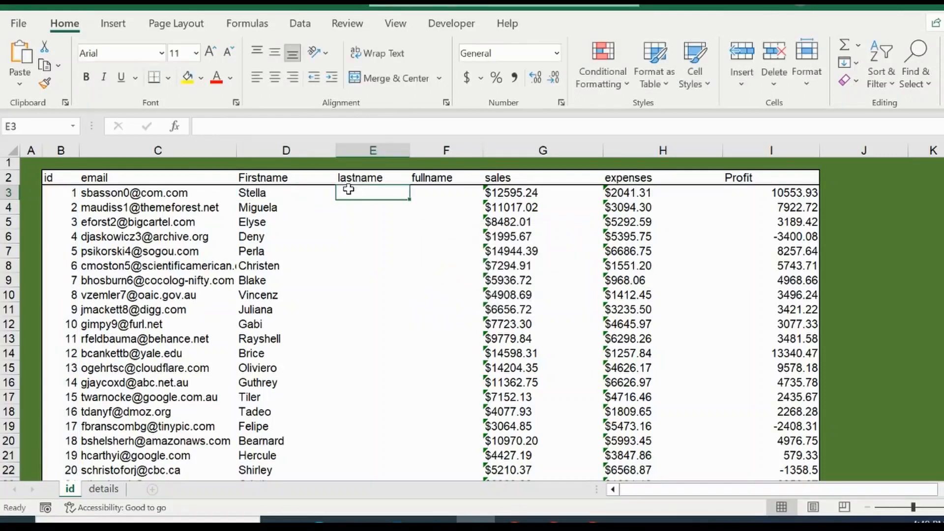
# Start a VLOOKUP in the lastname cell E3 with lookup value B3 and table array details!A:D
pyautogui.write('=v')
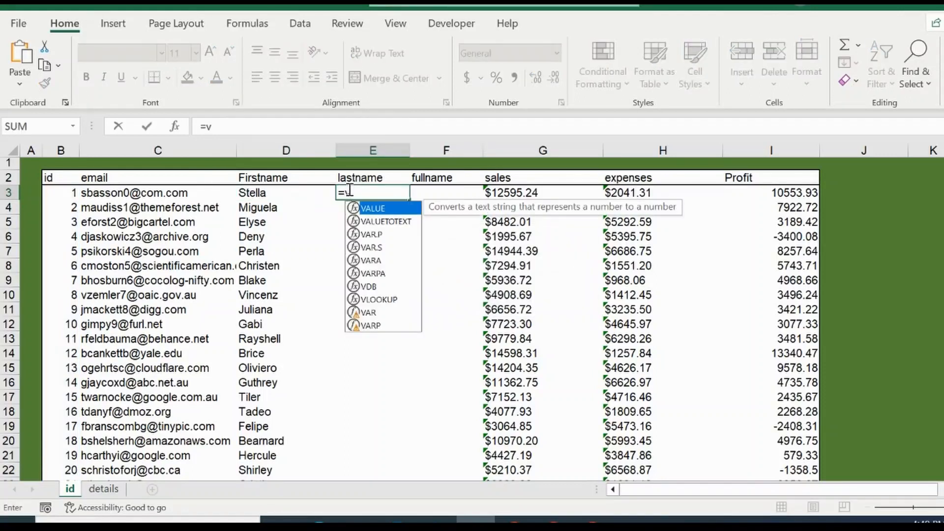
pyautogui.write('l')
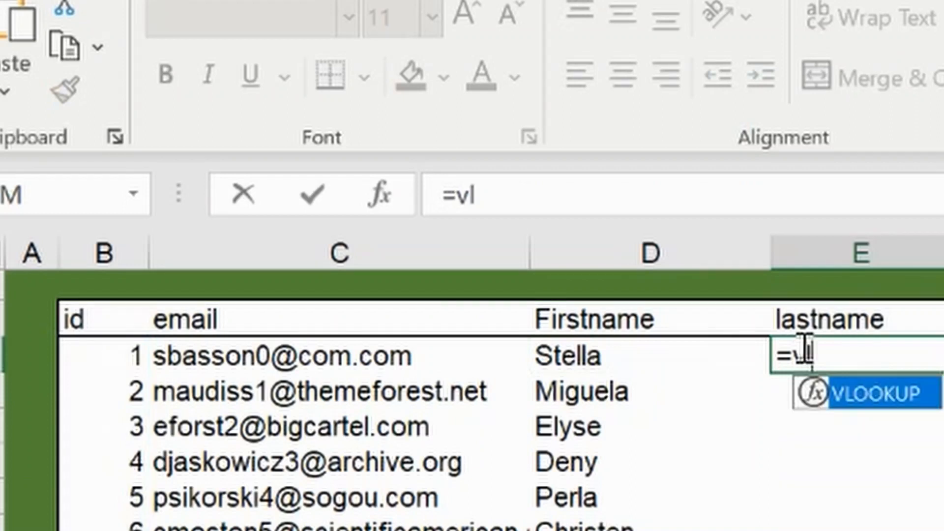
pyautogui.write('ookup')
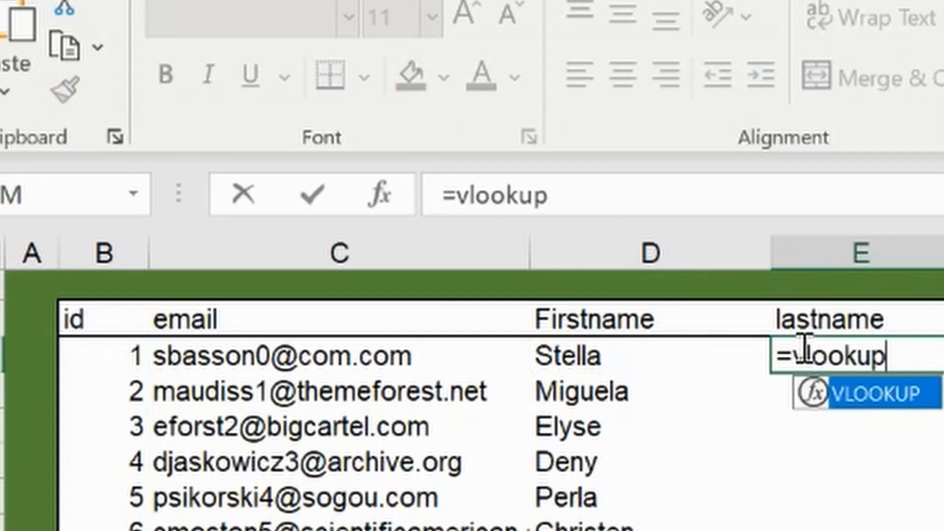
pyautogui.doubleClick(860, 396)
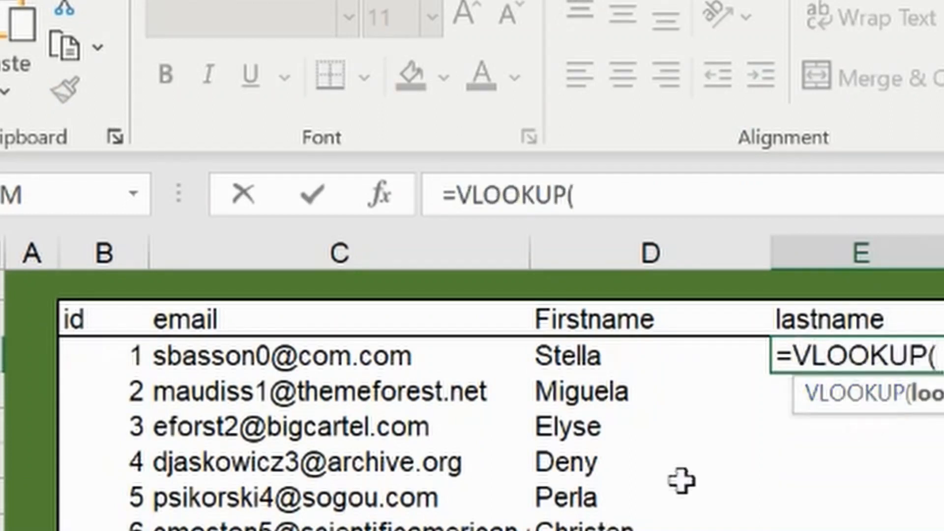
pyautogui.click(131, 355)
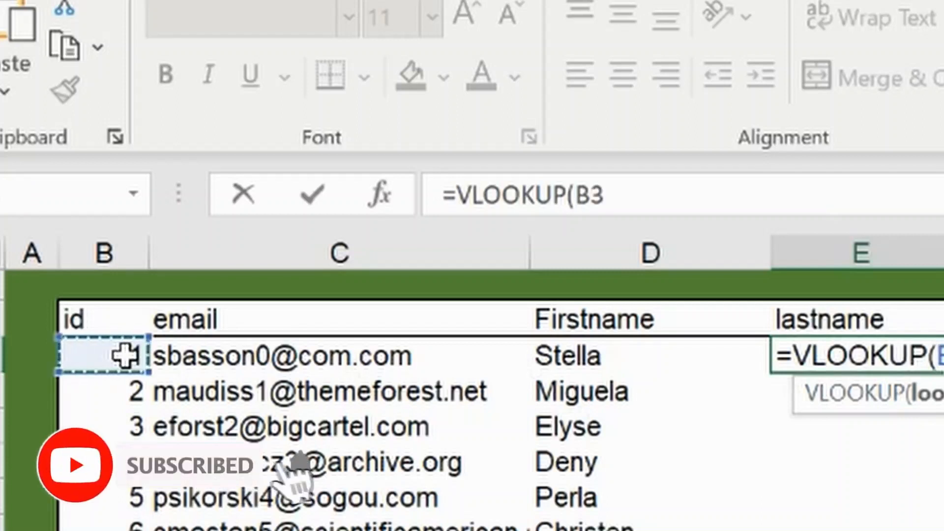
pyautogui.write(',')
pyautogui.hotkey('ctrl', 'pagedown')
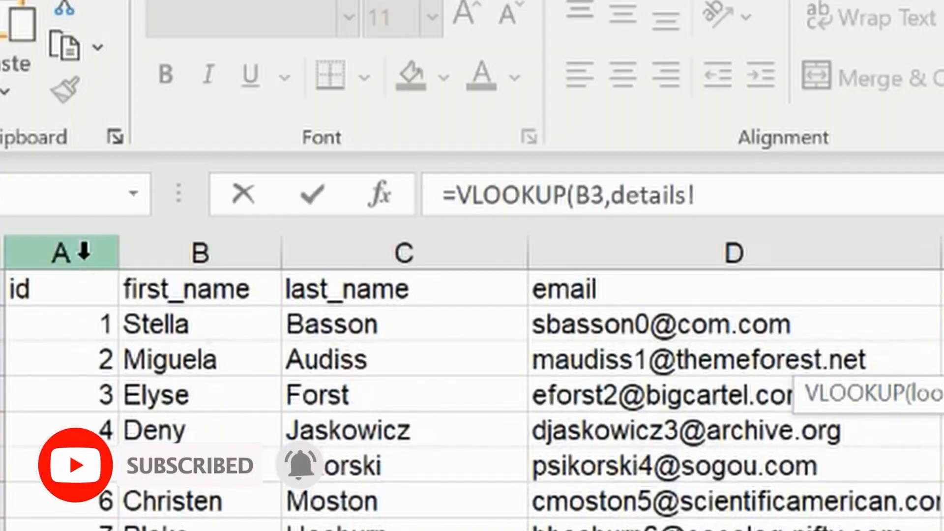
pyautogui.click(76, 252)
pyautogui.moveTo(142, 250); pyautogui.dragTo(664, 262)
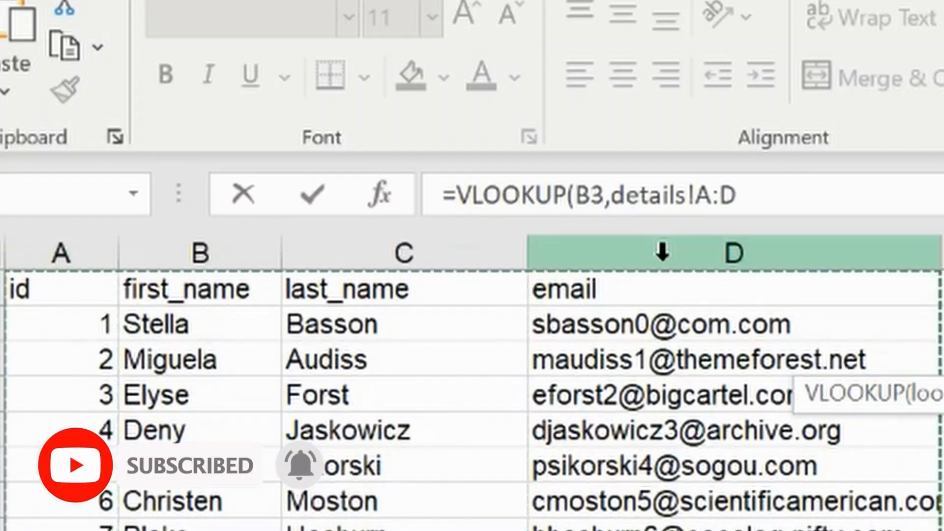
# Finish the VLOOKUP with column index 3 and FALSE for an exact match, and confirm the formula
pyautogui.write(',3')
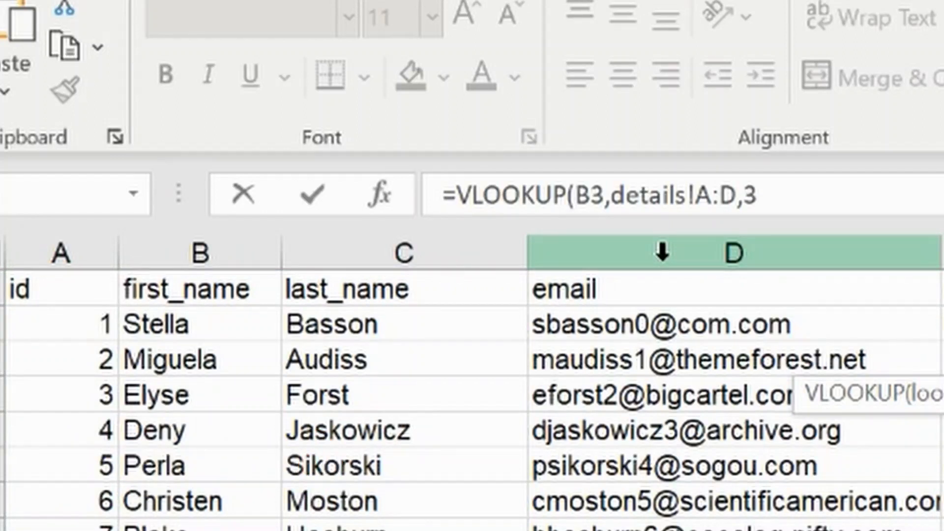
pyautogui.write(',FA')
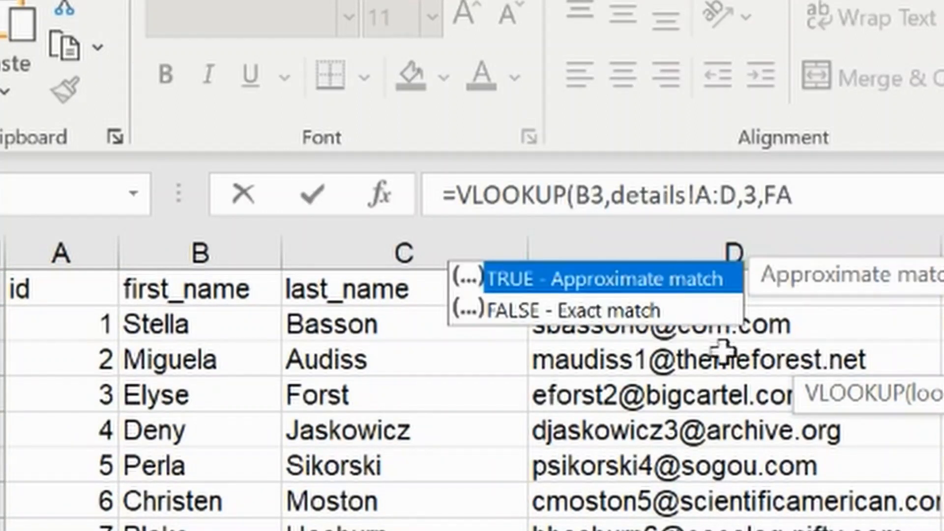
pyautogui.write('LSE')
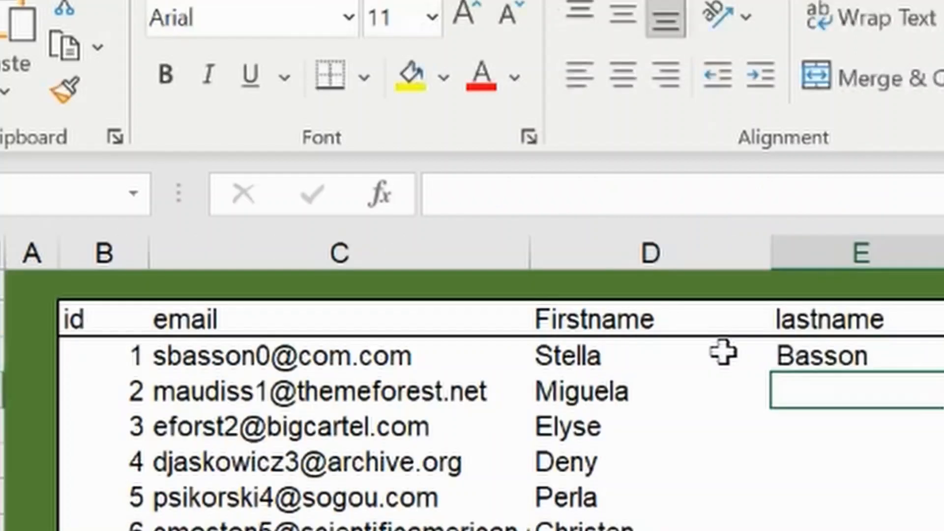
pyautogui.click(877, 345)
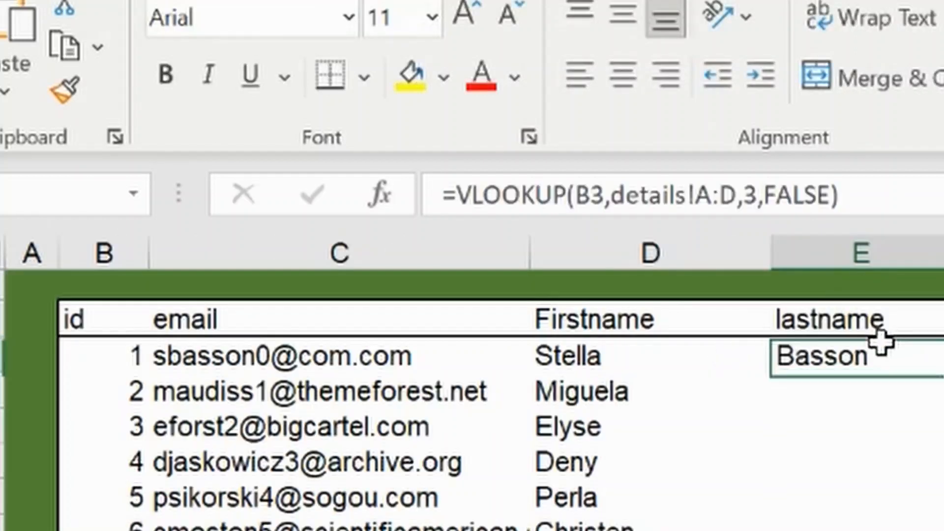
# Change the last-name formula's lookup value to B3:B1002 so the results spill down the lastname column
pyautogui.click(602, 194)
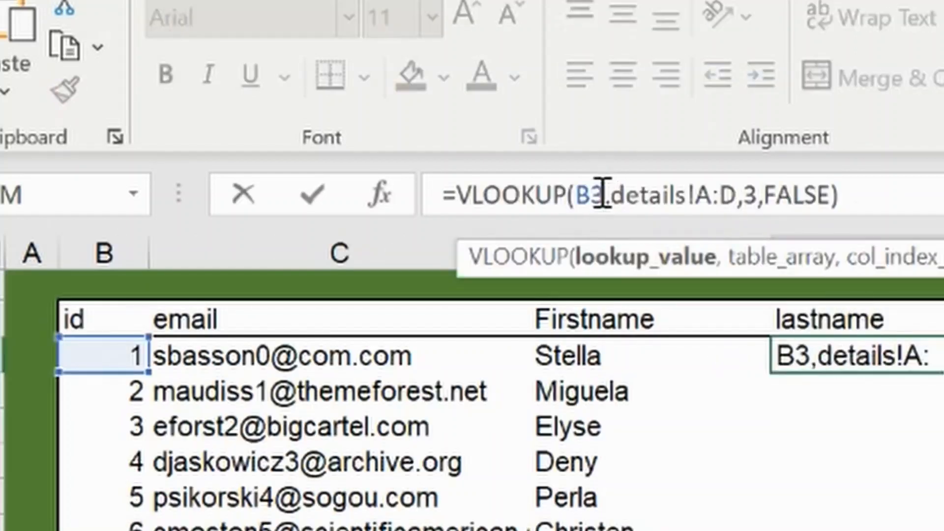
pyautogui.write(':B1')
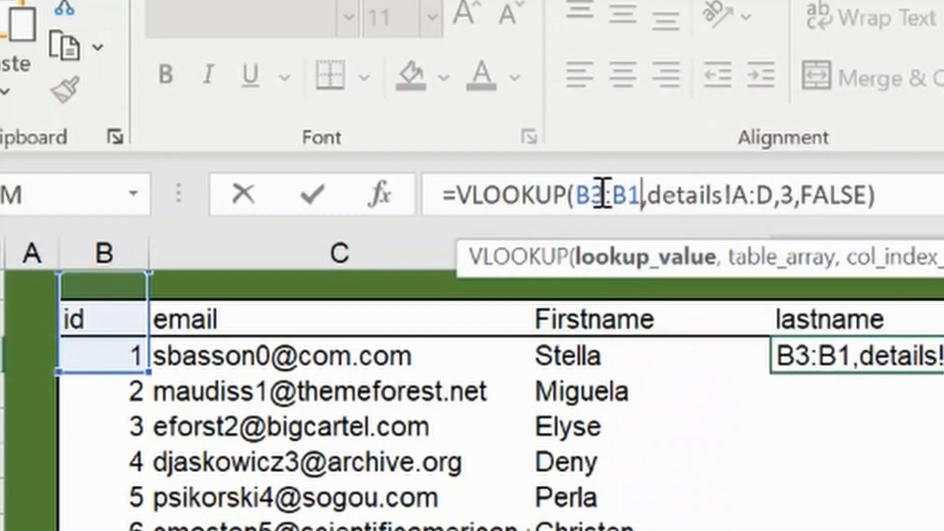
pyautogui.write('=')
pyautogui.press('BackSpace')
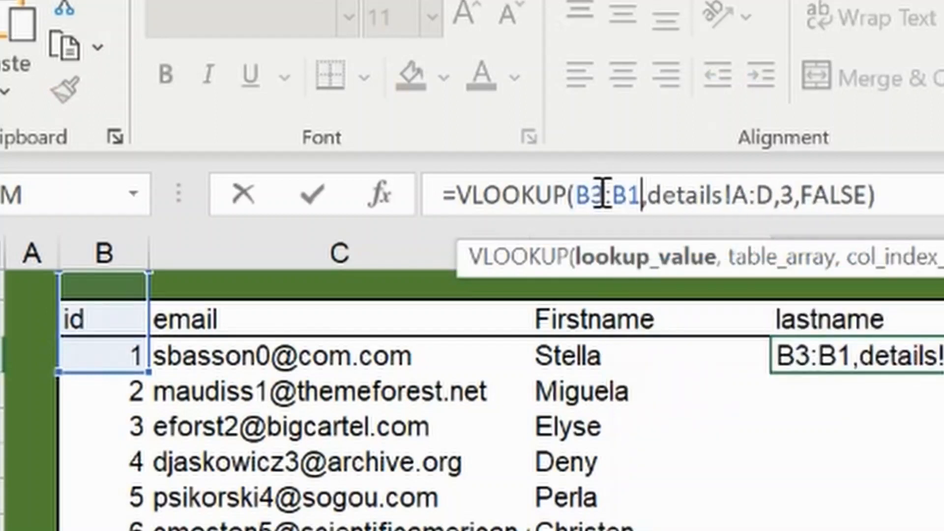
pyautogui.write('002')
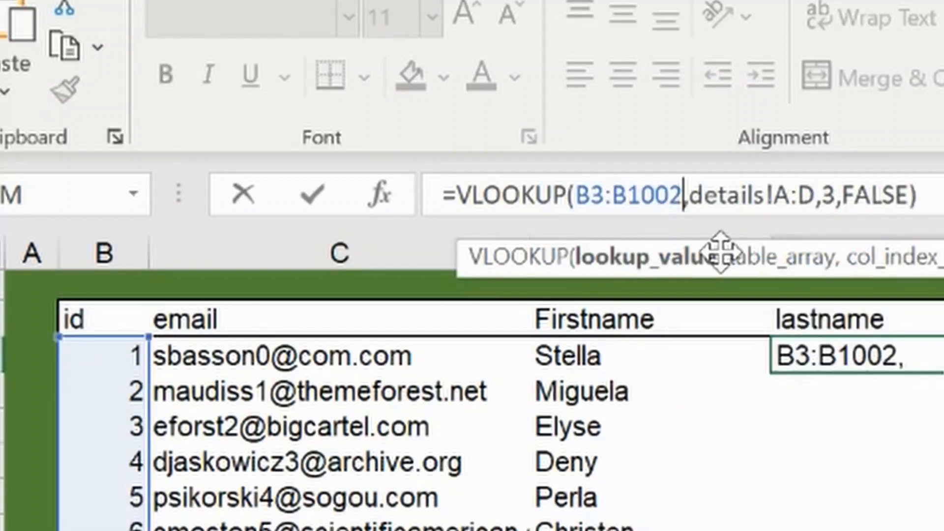
pyautogui.press('Return')
pyautogui.click(921, 322)
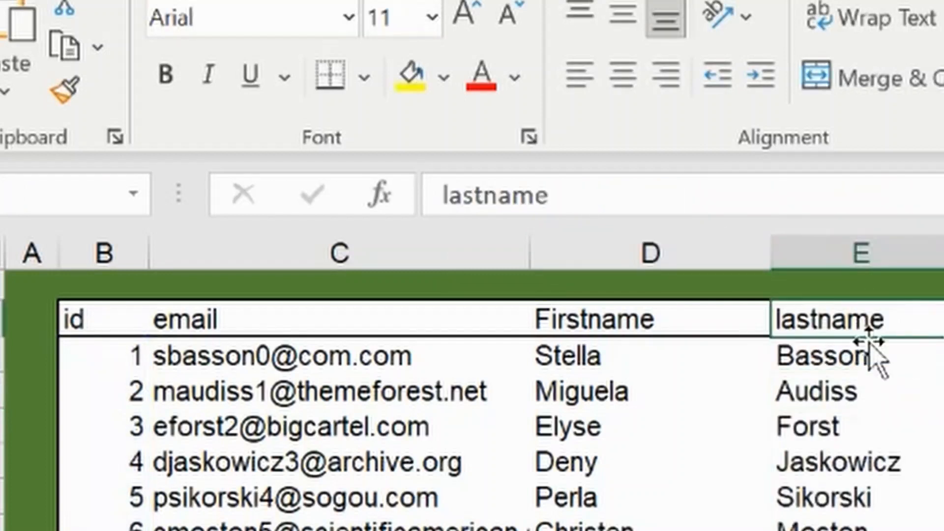
# Reopen the last-name formula in E3 and confirm it as a legacy array formula
pyautogui.click(860, 357)
pyautogui.press('F2')
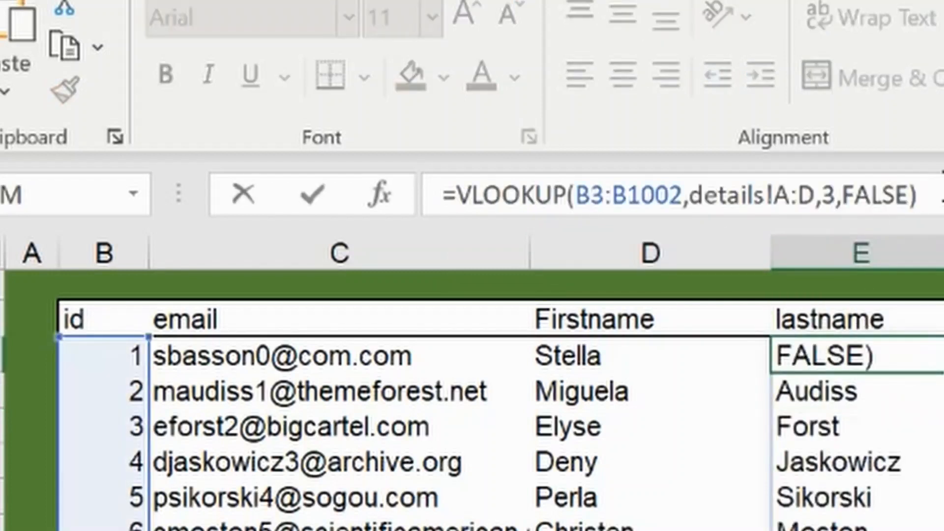
pyautogui.hotkey('ctrl', 'shift', 'Return')
# In the fullname cell F3, join first and last name with a space using CONCATENATE(D3, " ", E3)
pyautogui.click(419, 192)
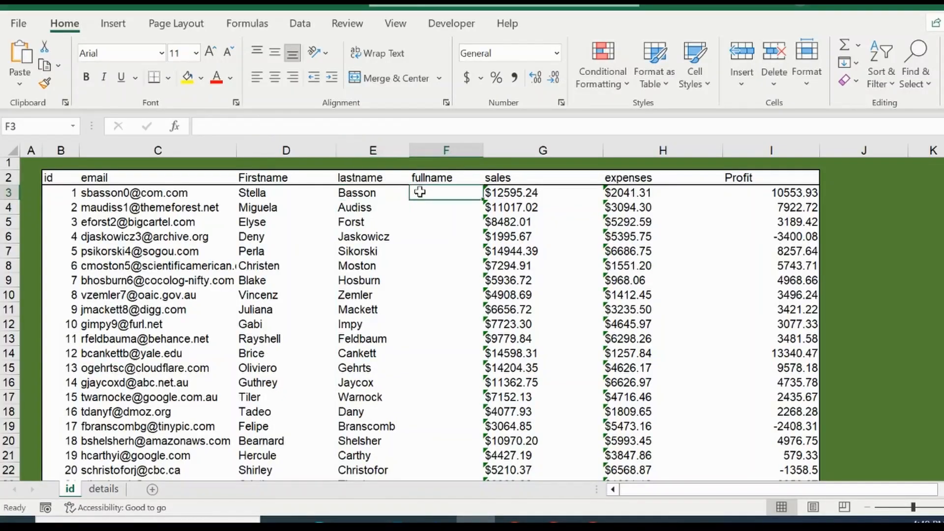
pyautogui.click(373, 124)
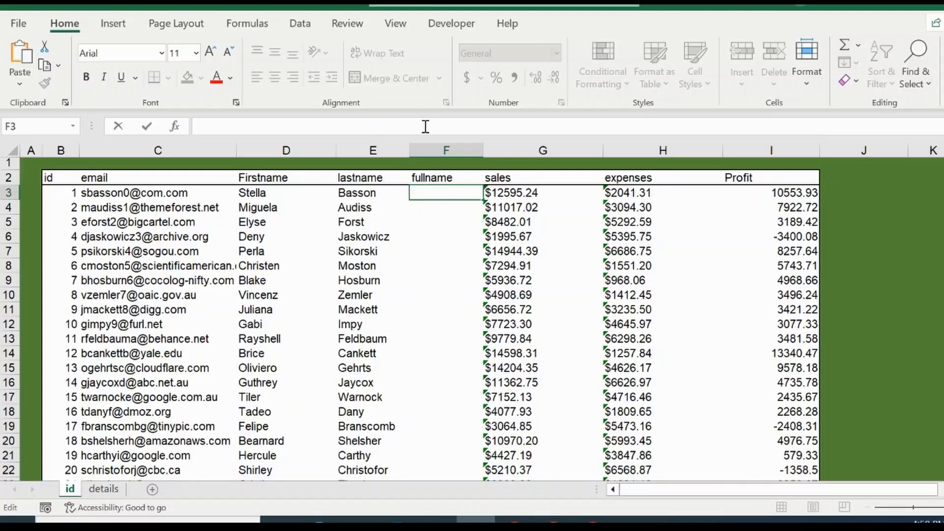
pyautogui.write('=conc')
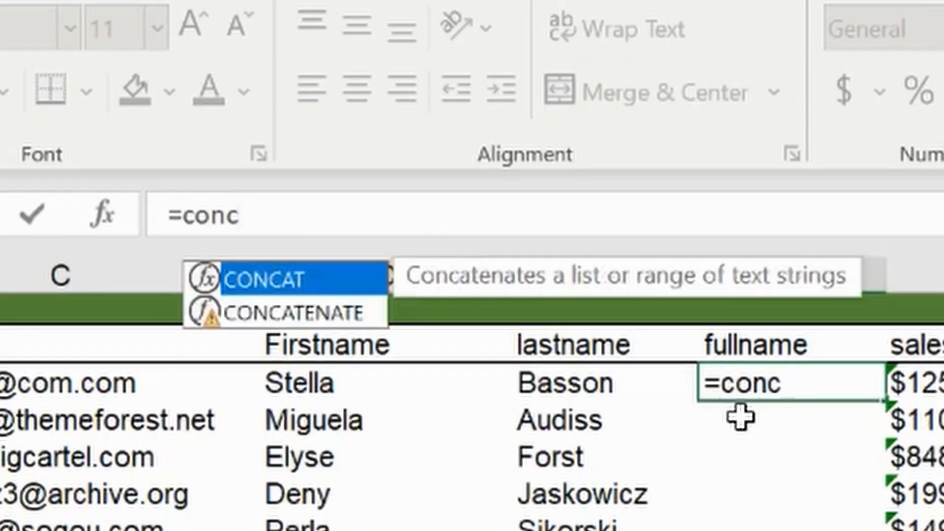
pyautogui.click(297, 315)
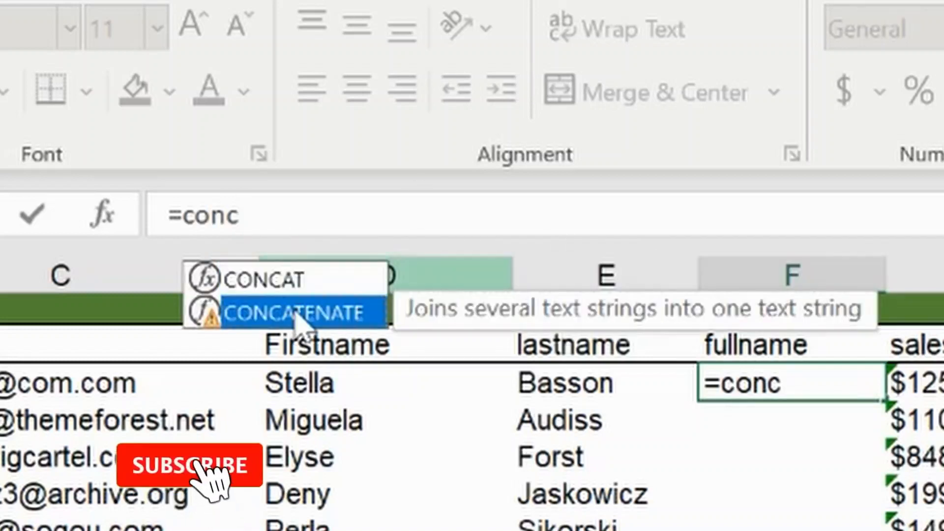
pyautogui.doubleClick(290, 314)
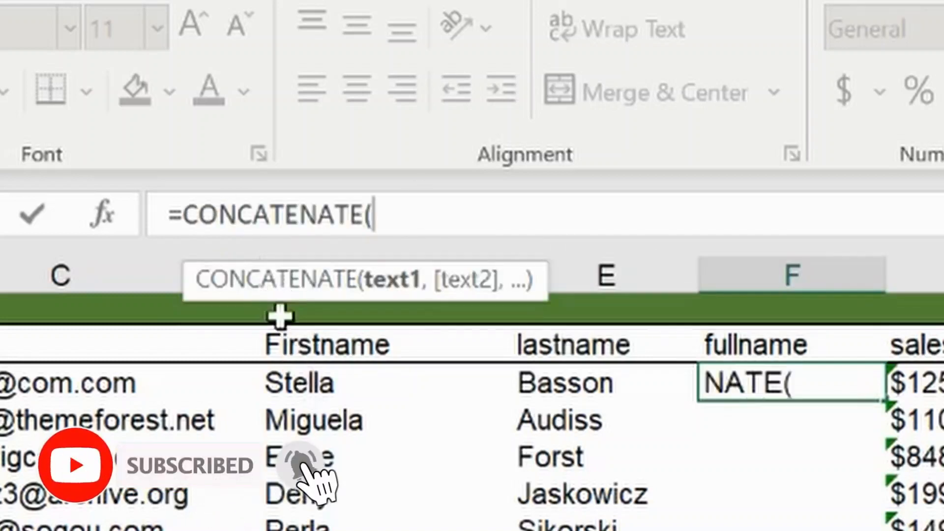
pyautogui.click(297, 383)
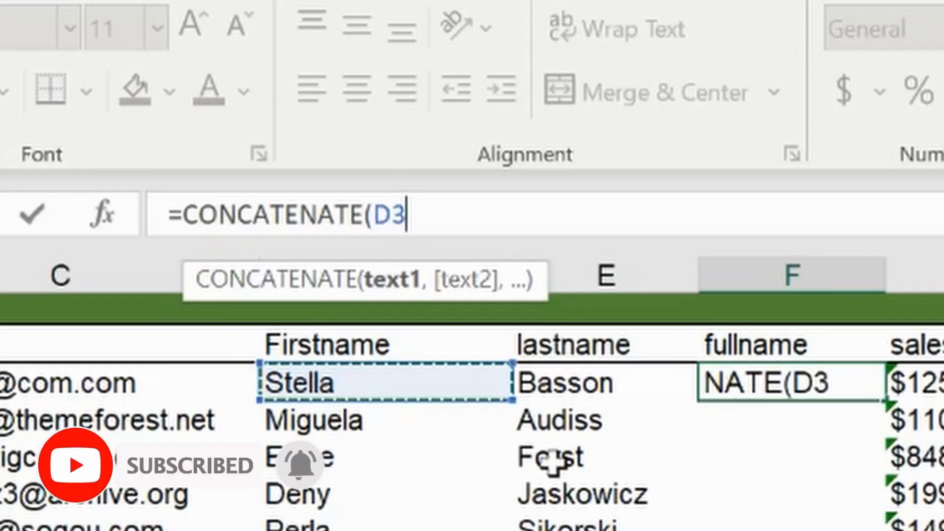
pyautogui.write(', " ')
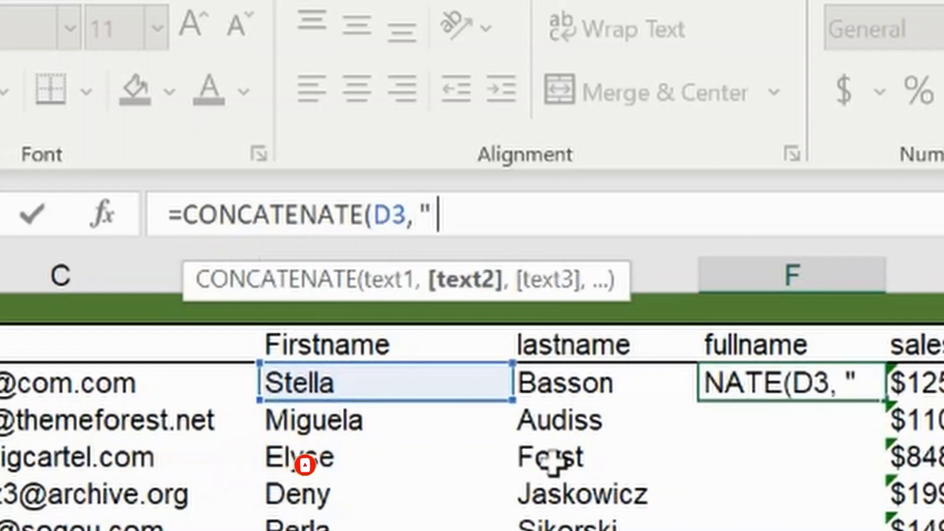
pyautogui.write('",')
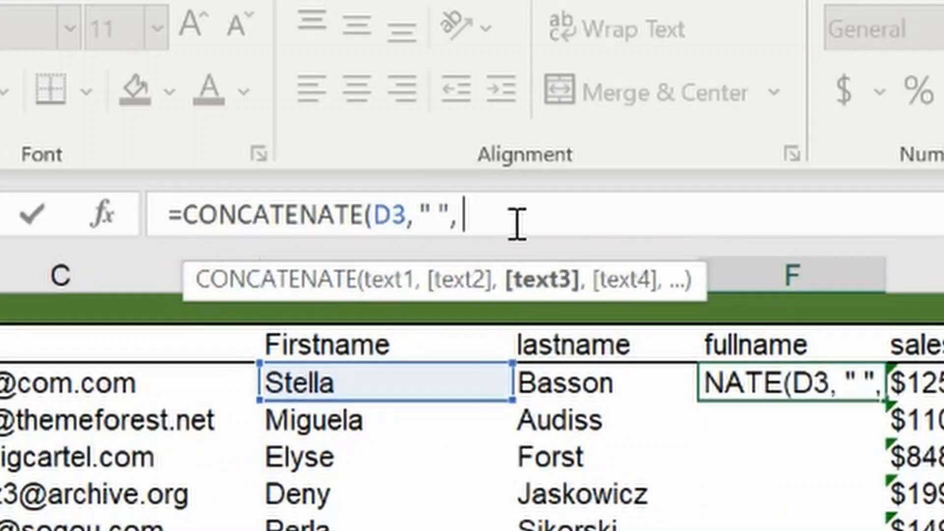
pyautogui.click(569, 381)
pyautogui.write(')')
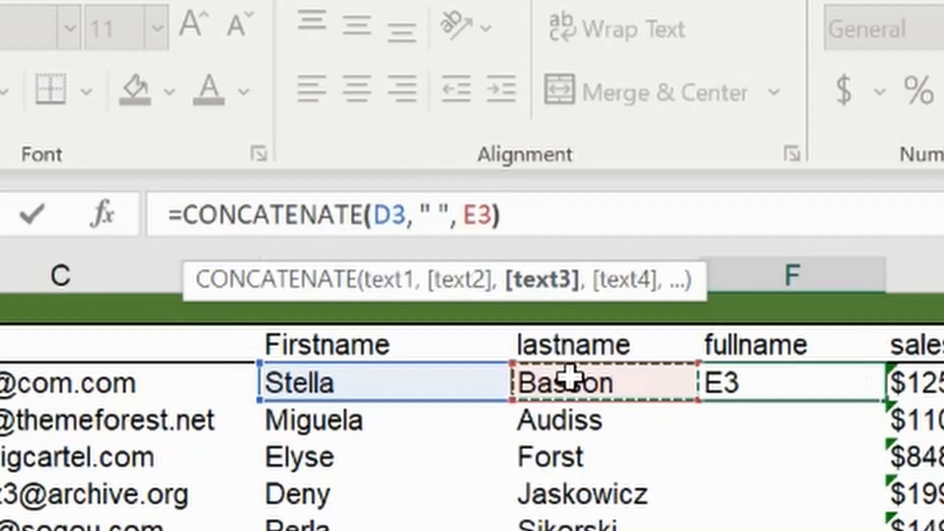
pyautogui.press('Return')
# Change the fullname formula in F3 to =CONCATENATE(D3:D1002, " ", E3:E1002) so full names spill down the column
pyautogui.press('Up')
pyautogui.press('Down')
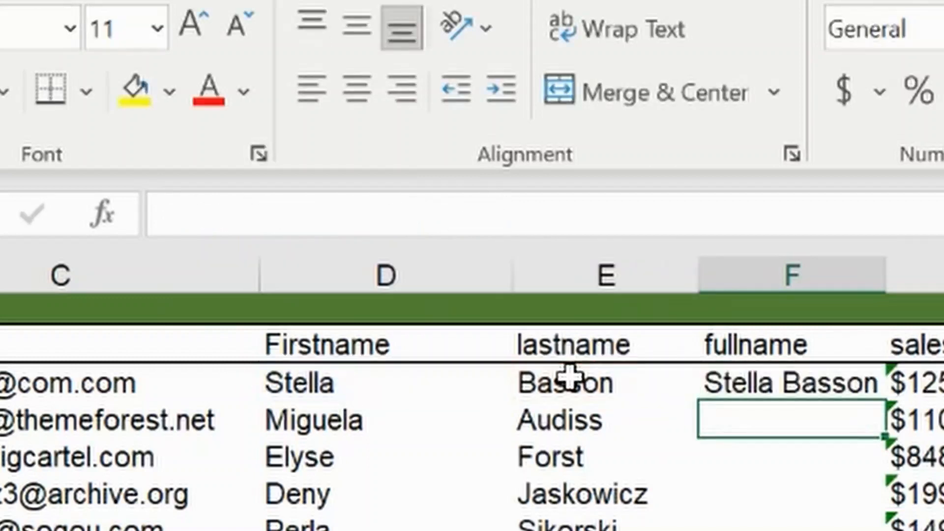
pyautogui.press('Up')
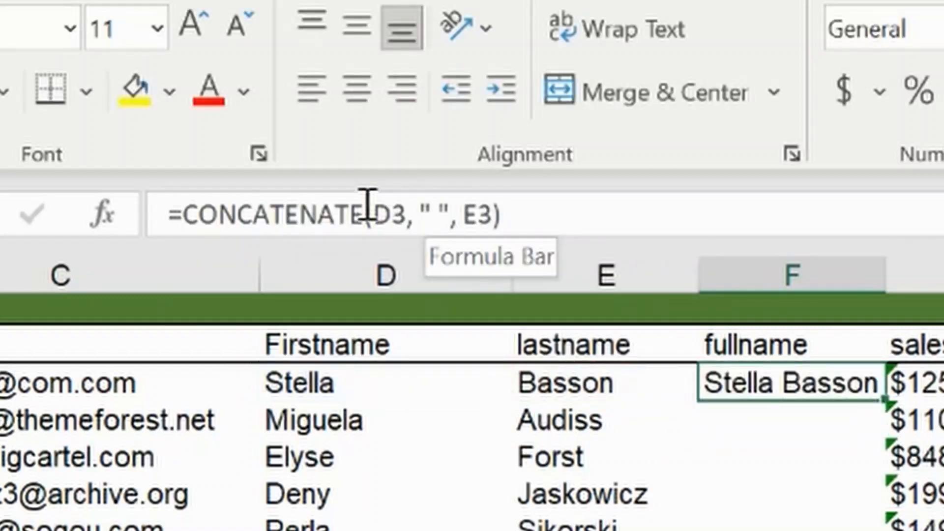
pyautogui.click(404, 205)
pyautogui.write(':')
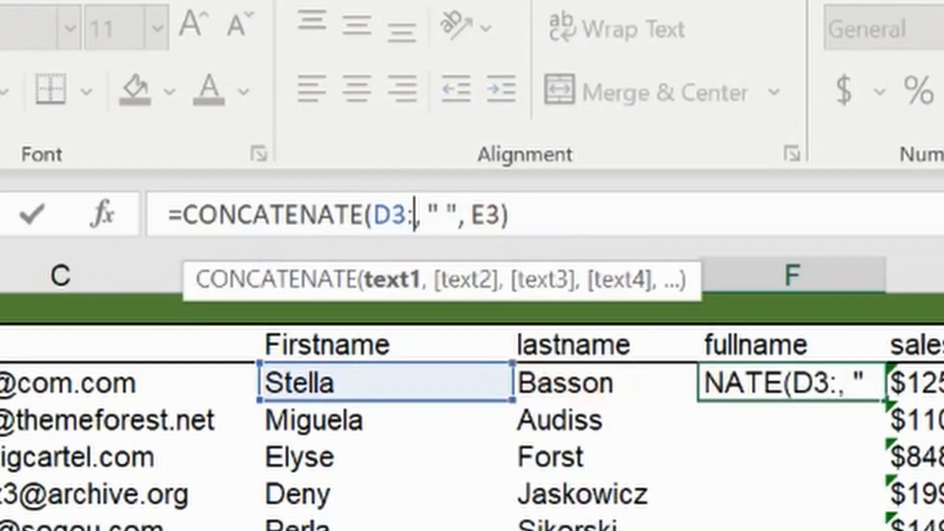
pyautogui.write('D100')
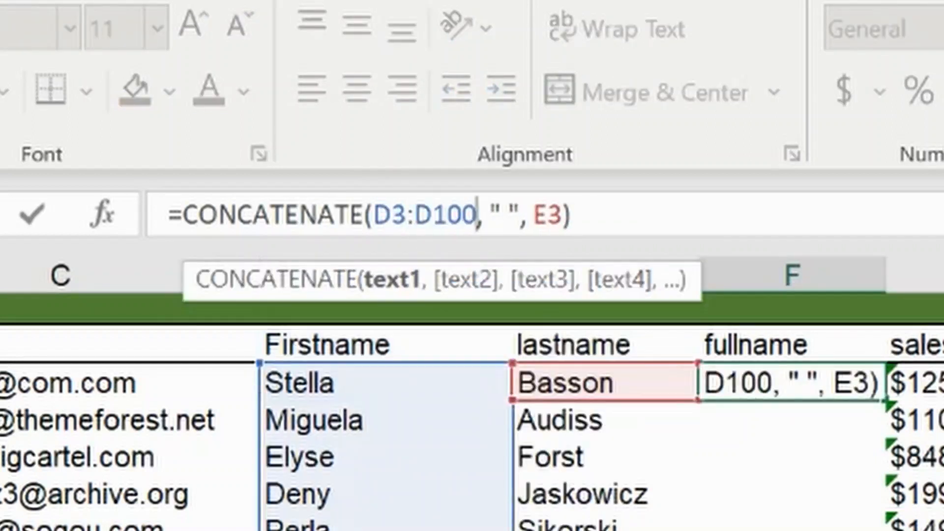
pyautogui.write('2')
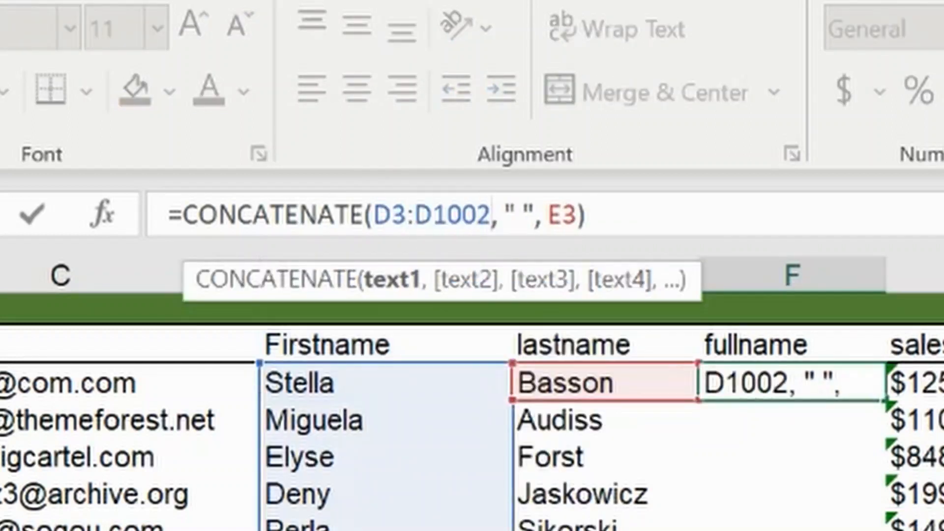
pyautogui.click(579, 212)
pyautogui.write(':E')
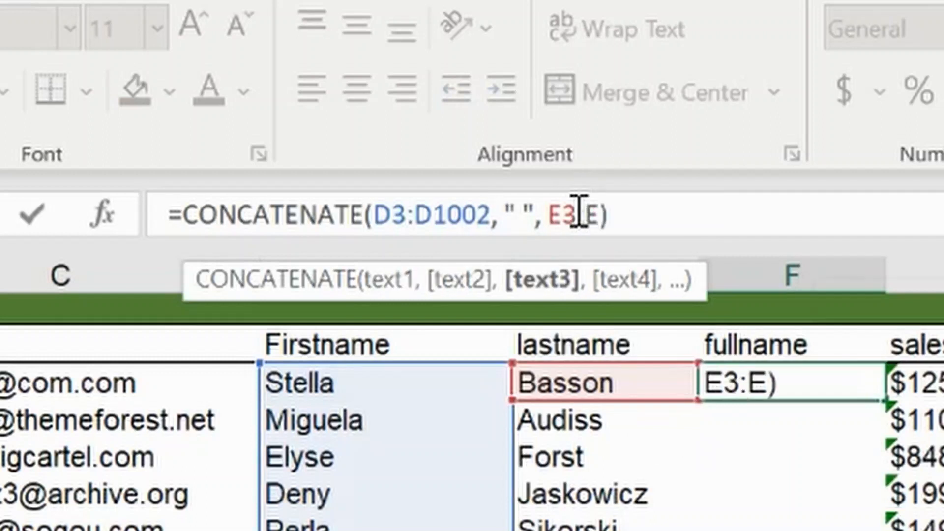
pyautogui.write('1002')
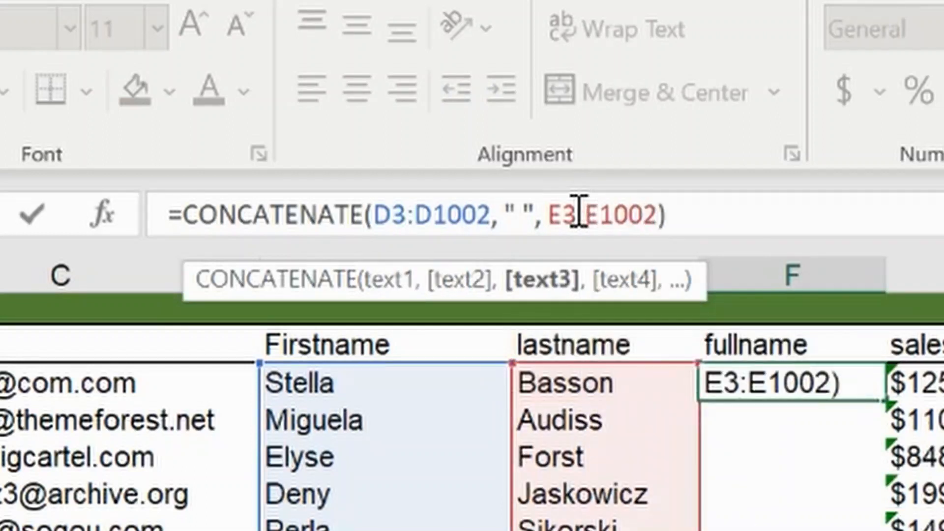
pyautogui.press('Return')
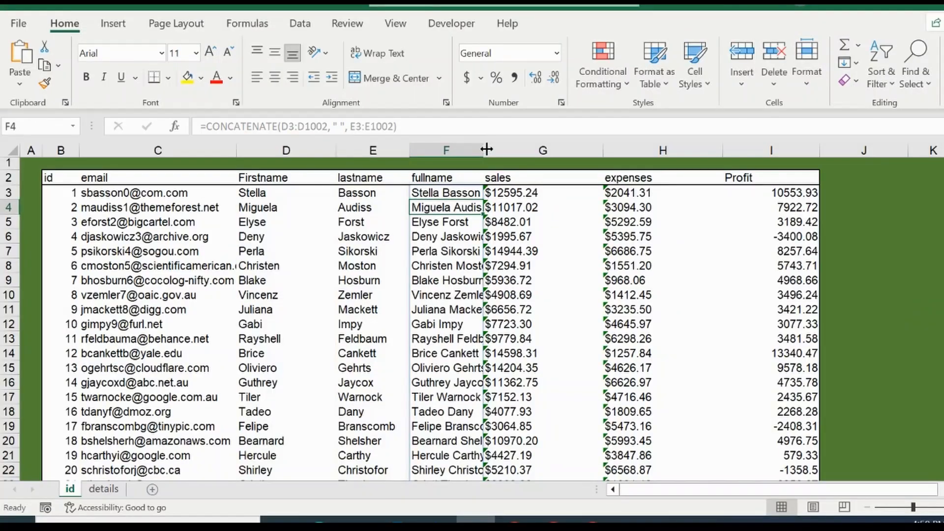
# Autofit the fullname column width, then reopen the F3 formula and confirm it as a legacy array formula
pyautogui.doubleClick(486, 149)
pyautogui.click(447, 192)
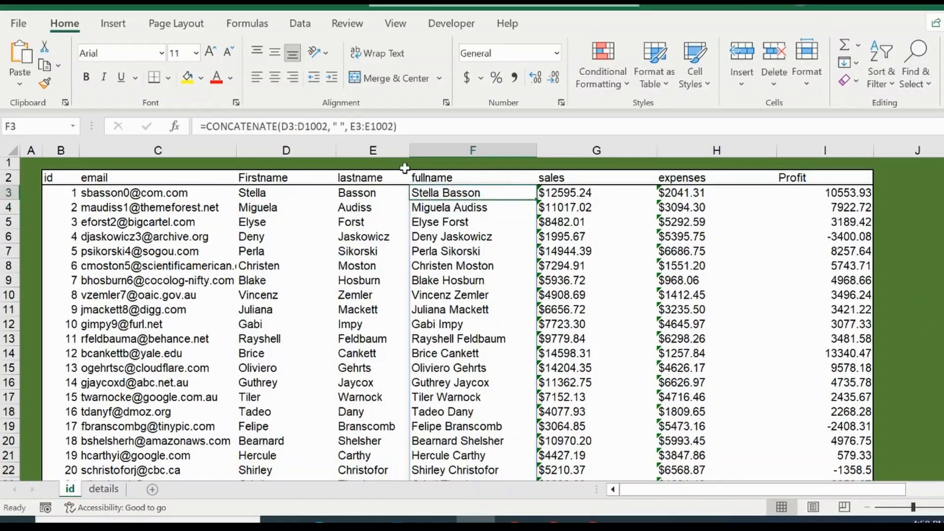
pyautogui.click(407, 120)
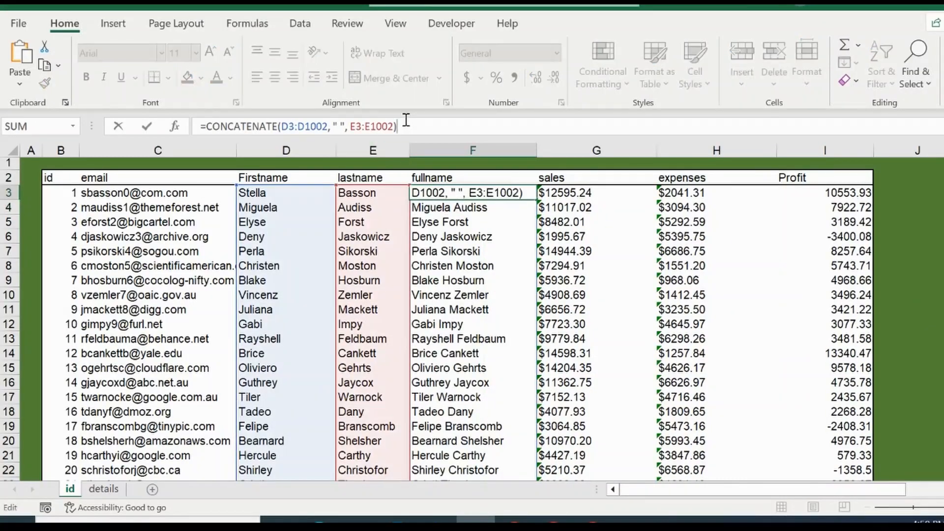
pyautogui.hotkey('ctrl', 'shift', 'Return')
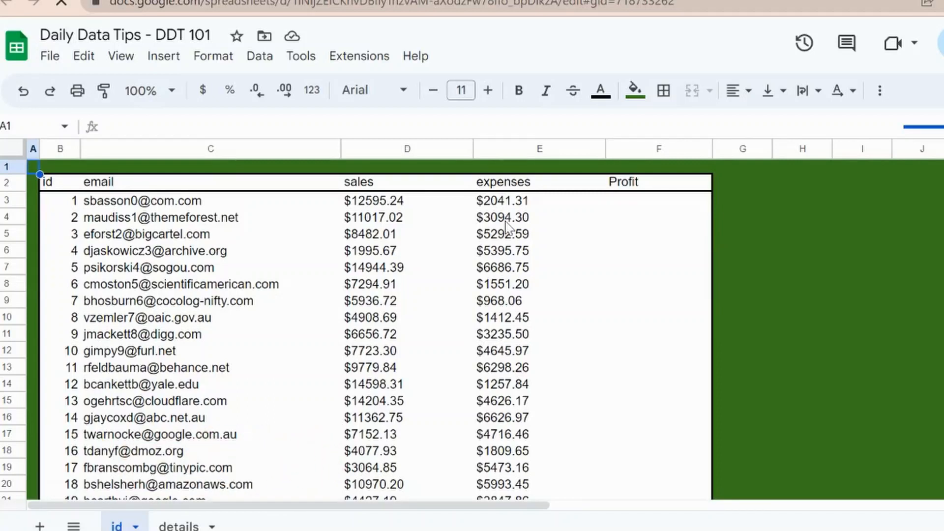
# Switch to Google Sheets, enter =D3-E3 in the Profit cell F3, and reject the suggested autofill
pyautogui.click(618, 206)
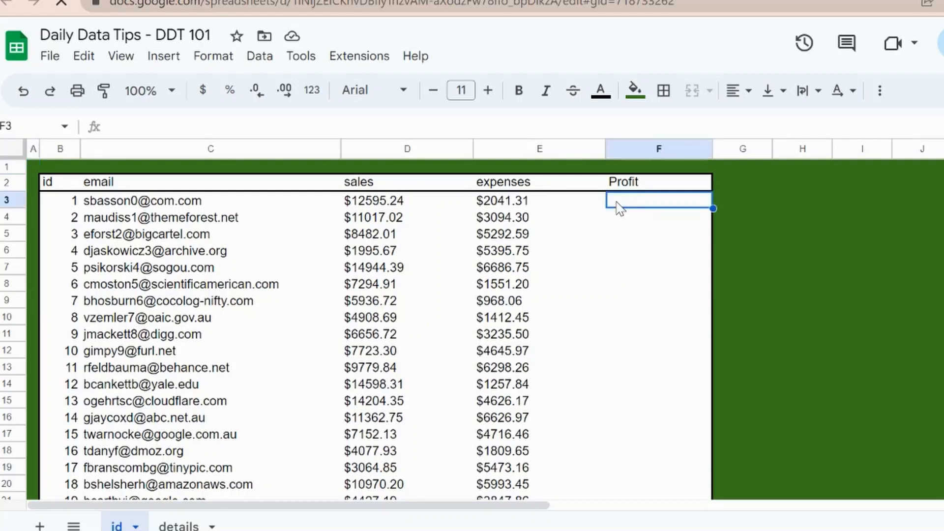
pyautogui.write('=D3')
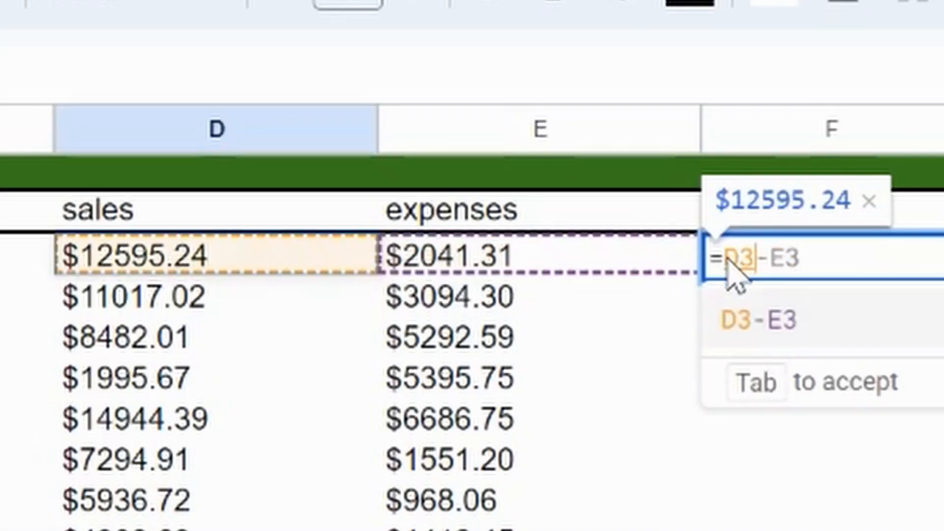
pyautogui.write('-')
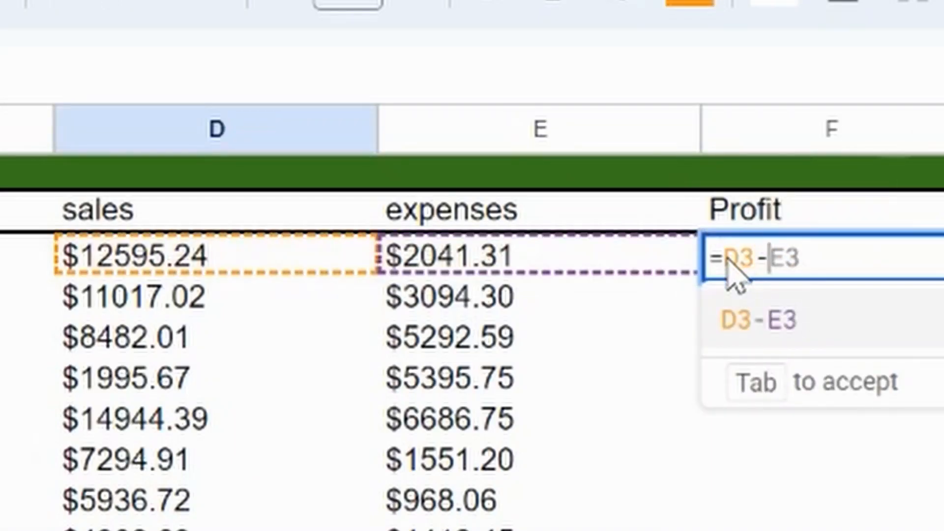
pyautogui.click(467, 265)
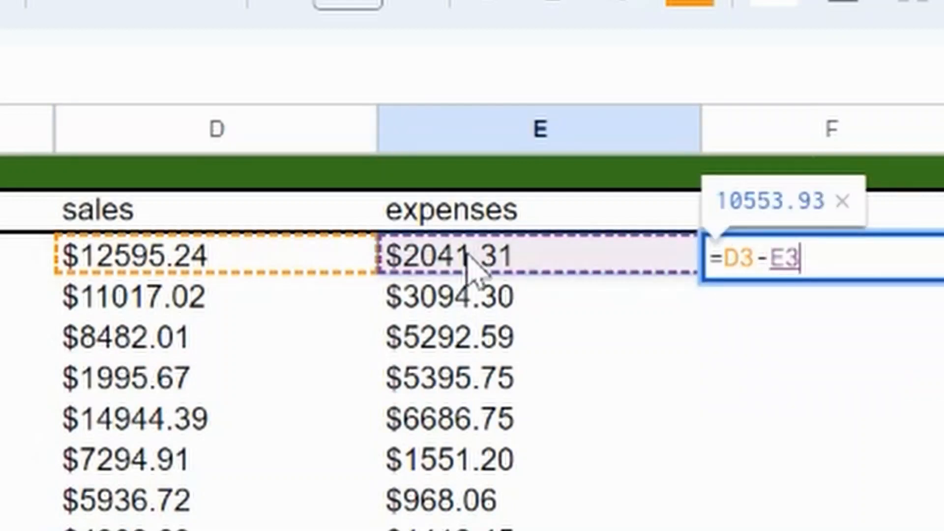
pyautogui.press('Return')
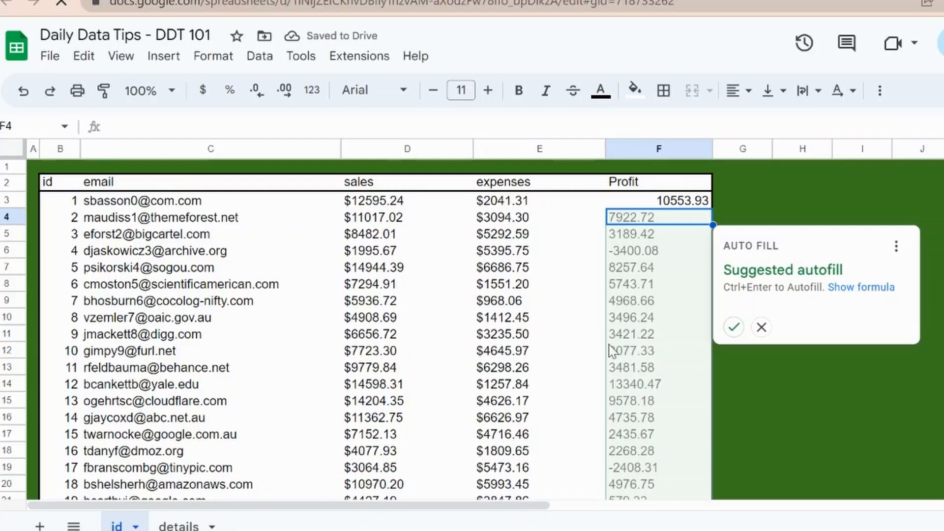
pyautogui.click(761, 327)
# Change the Profit formula in F3 to =D3:D1002-E3:E1002
pyautogui.click(658, 206)
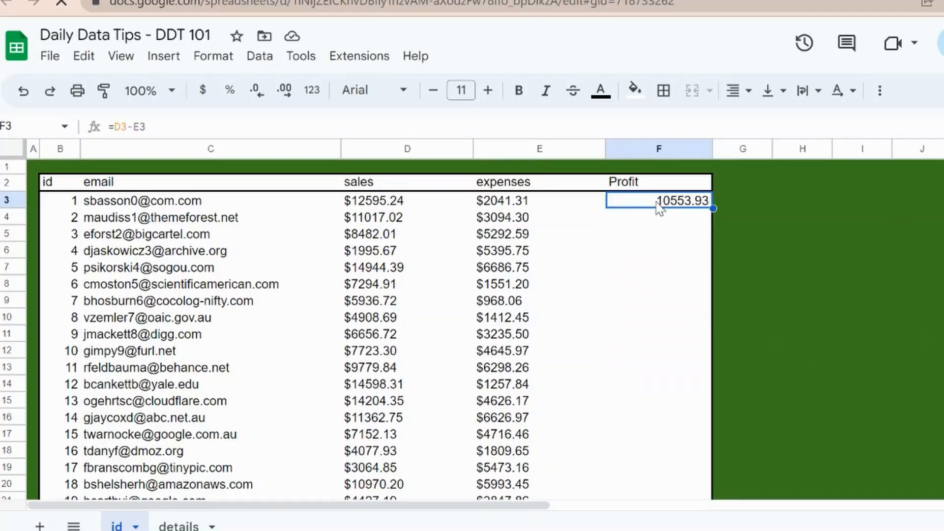
pyautogui.click(218, 127)
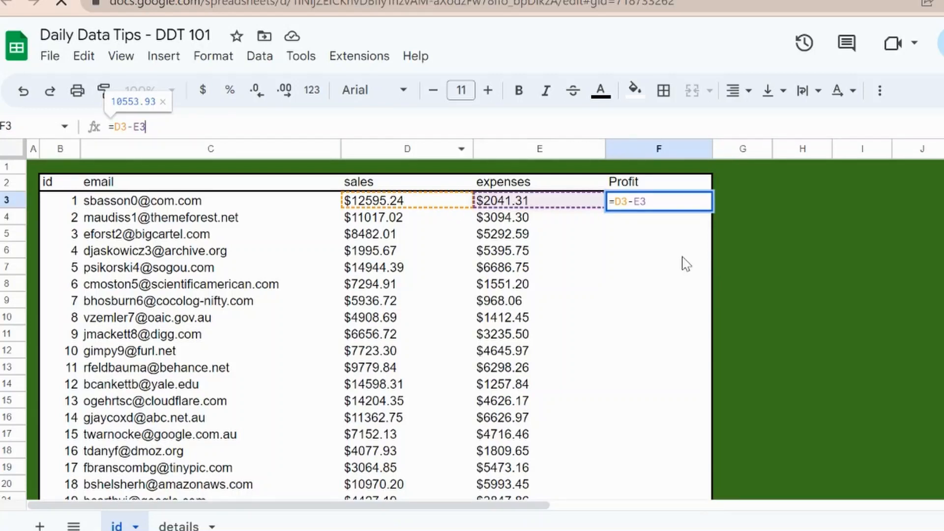
pyautogui.press('Return')
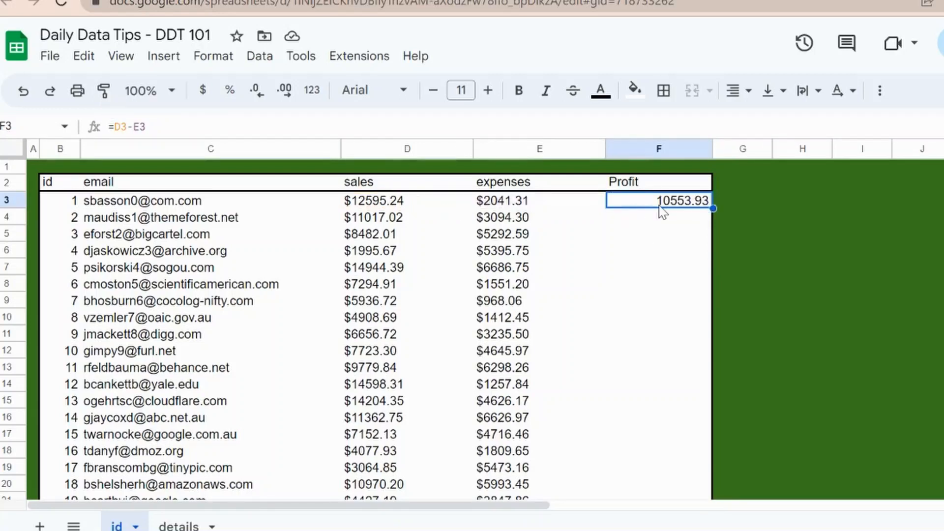
pyautogui.click(162, 128)
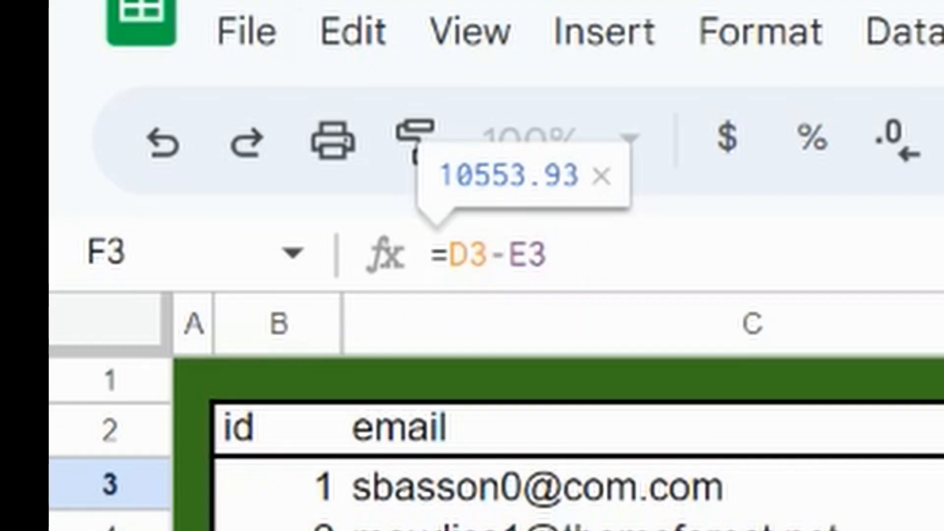
pyautogui.write(':D')
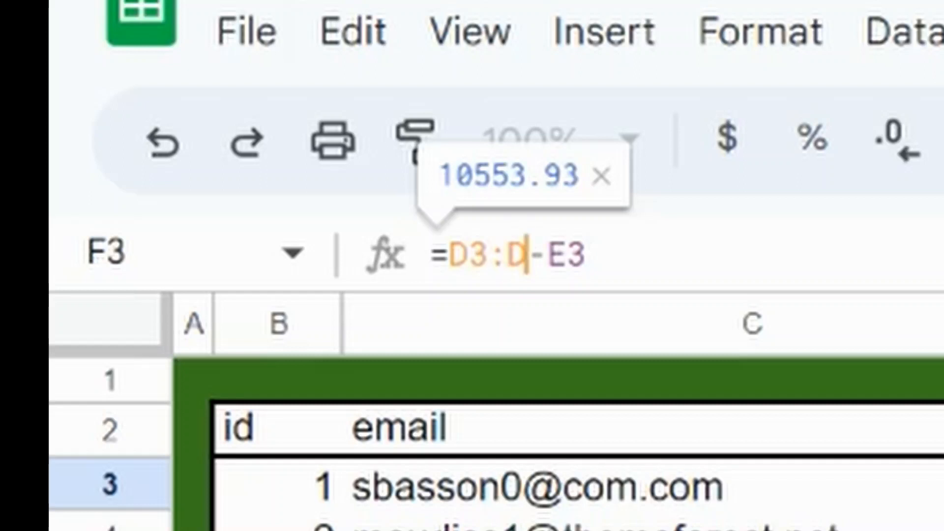
pyautogui.write('1002')
pyautogui.press('Right')
pyautogui.press('Right')
pyautogui.press('Right')
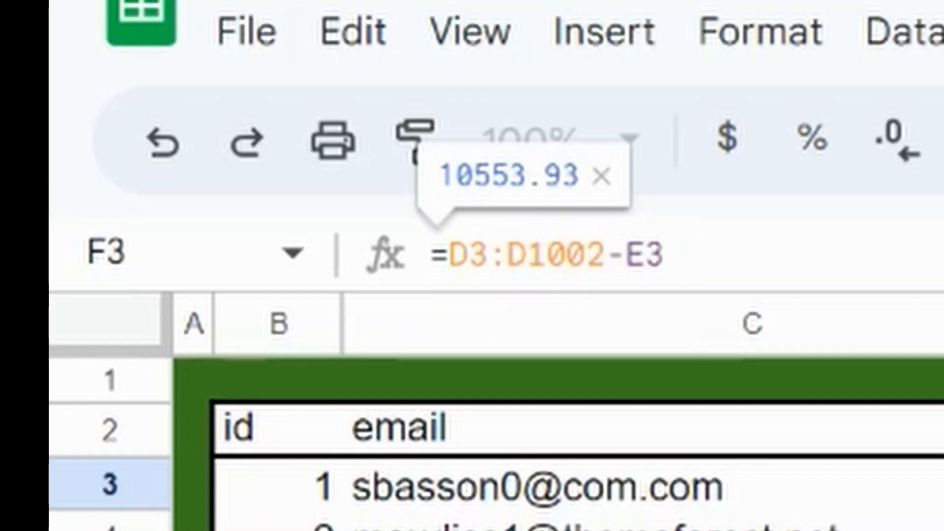
pyautogui.write(':E1-')
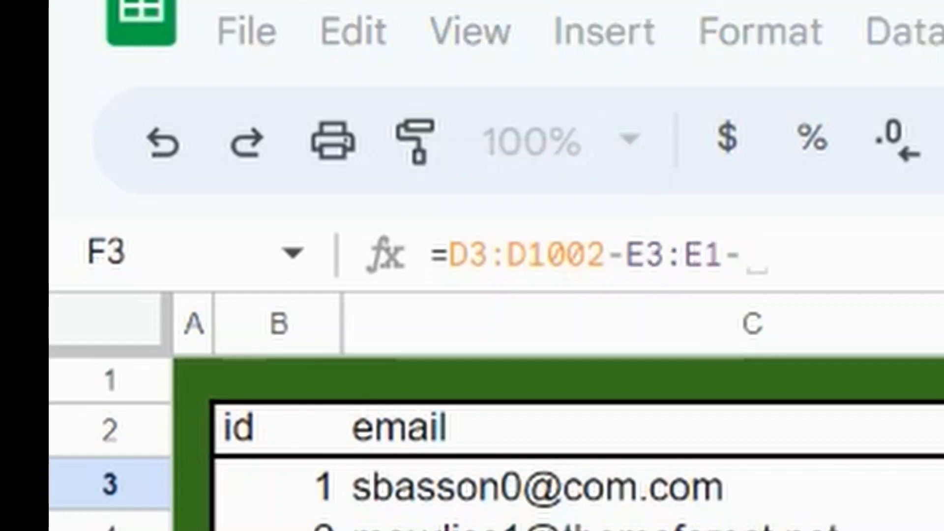
pyautogui.press('BackSpace')
pyautogui.write('00')
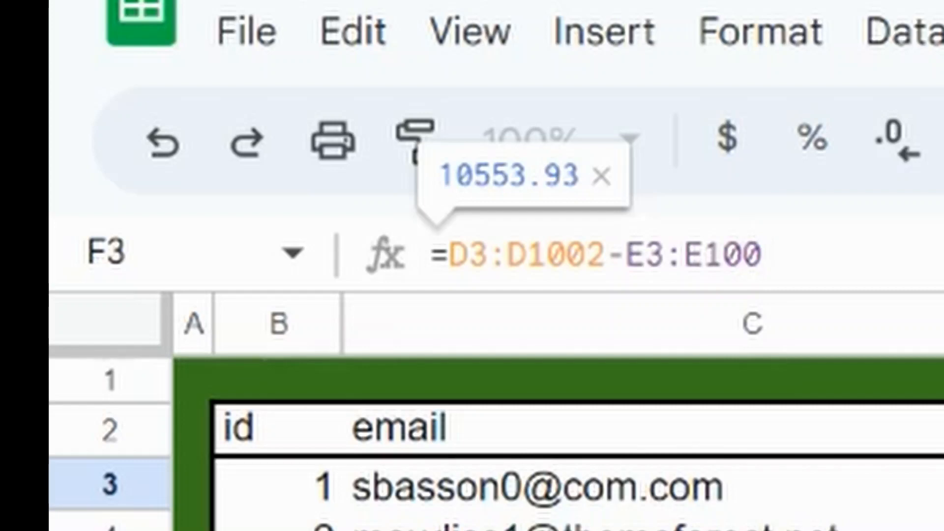
pyautogui.write('2')
pyautogui.press('Return')
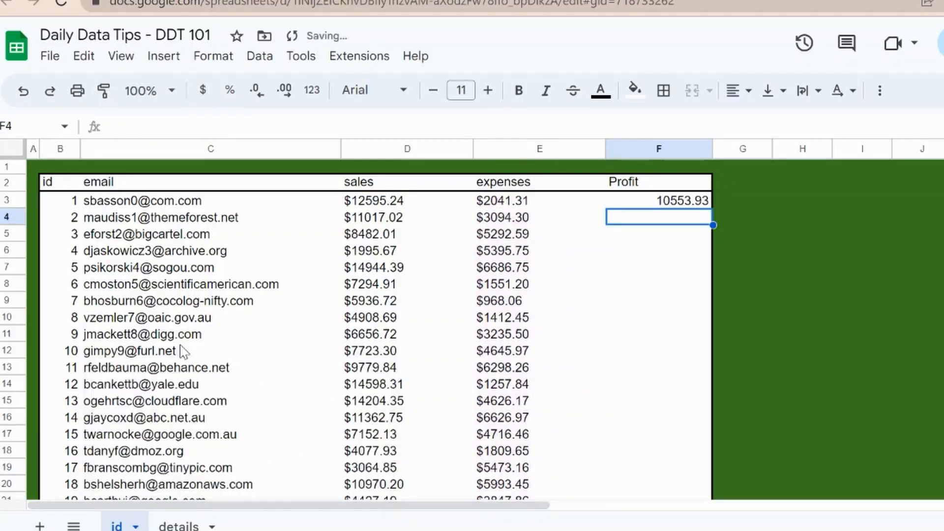
# Reopen the F3 formula and convert it to an ArrayFormula so profits fill the column
pyautogui.press('Up')
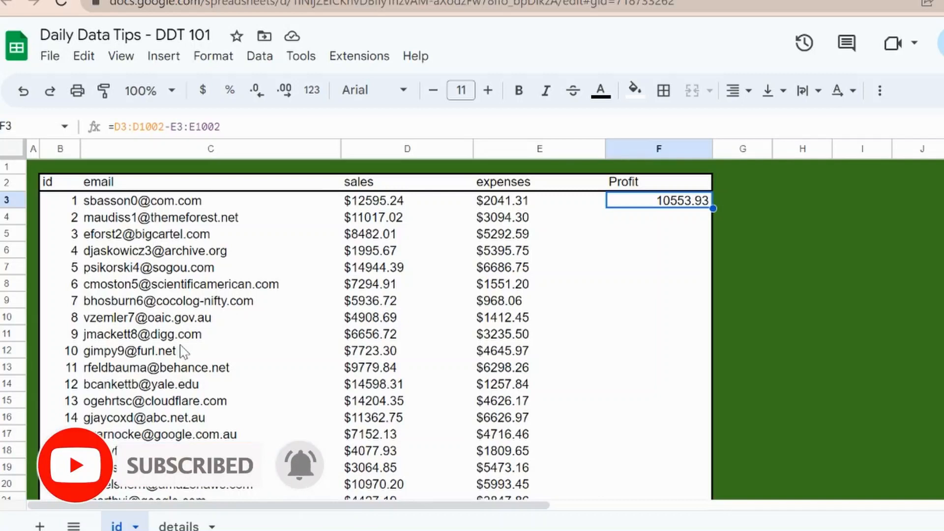
pyautogui.click(209, 126)
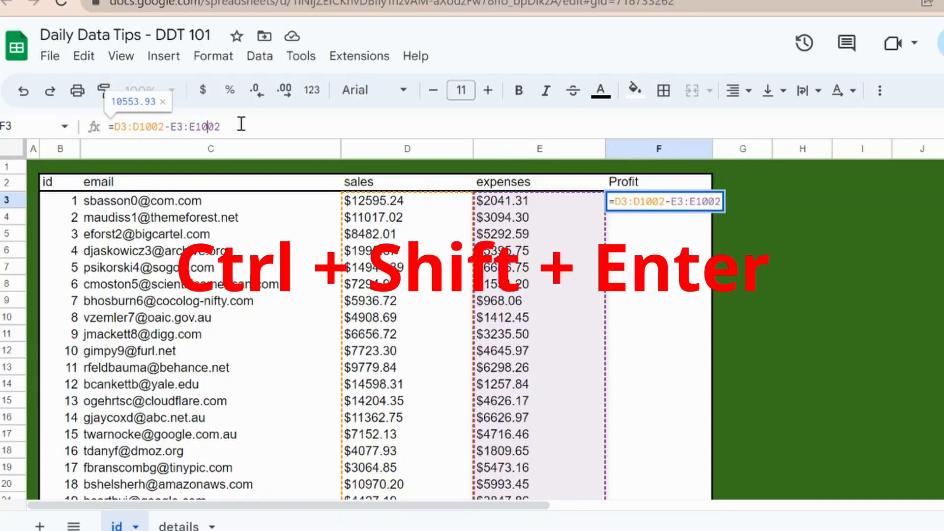
pyautogui.hotkey('ctrl', 'shift', 'Return')
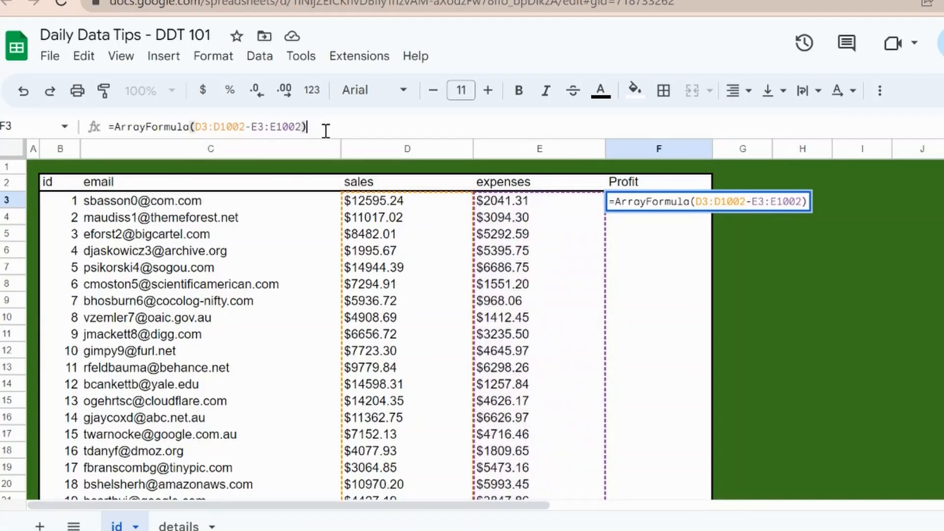
pyautogui.press('Return')
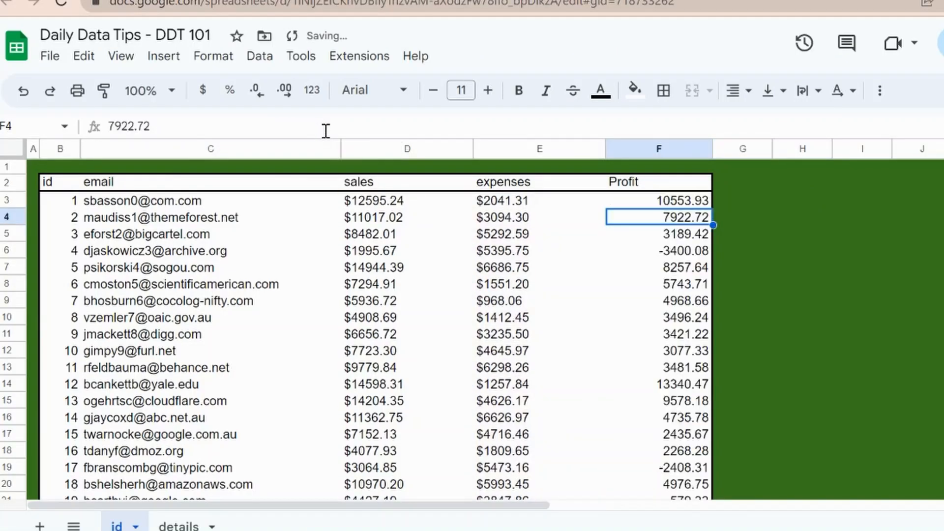
# Enter k in F10 inside the spilled Profit range, then delete it again
pyautogui.press('Up')
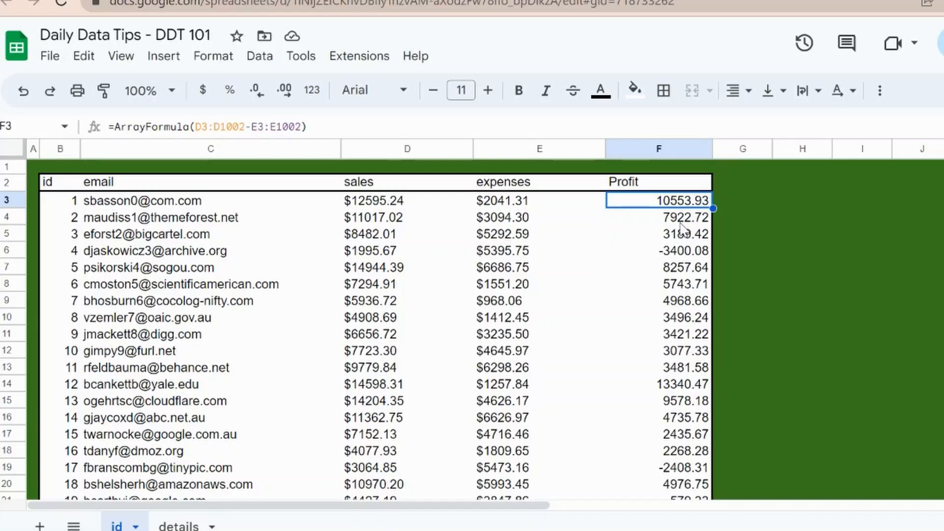
pyautogui.click(696, 322)
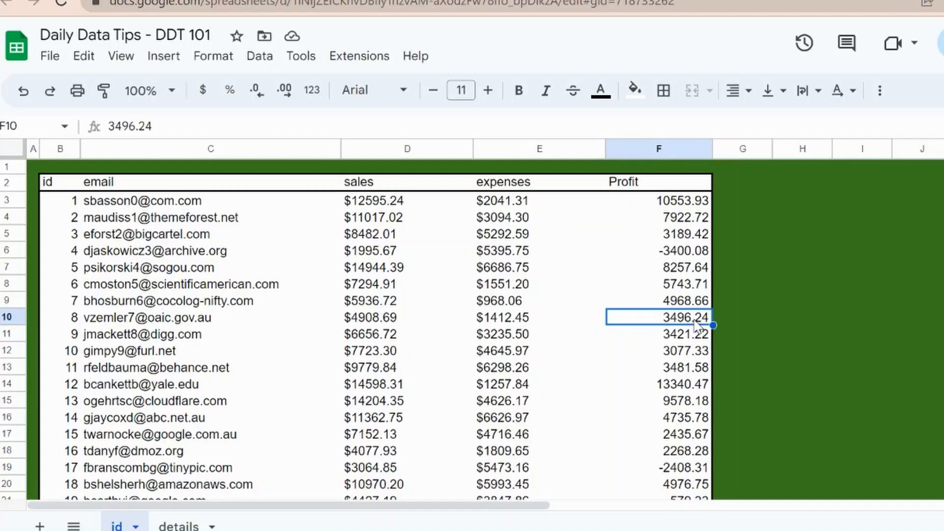
pyautogui.write('k')
pyautogui.press('Return')
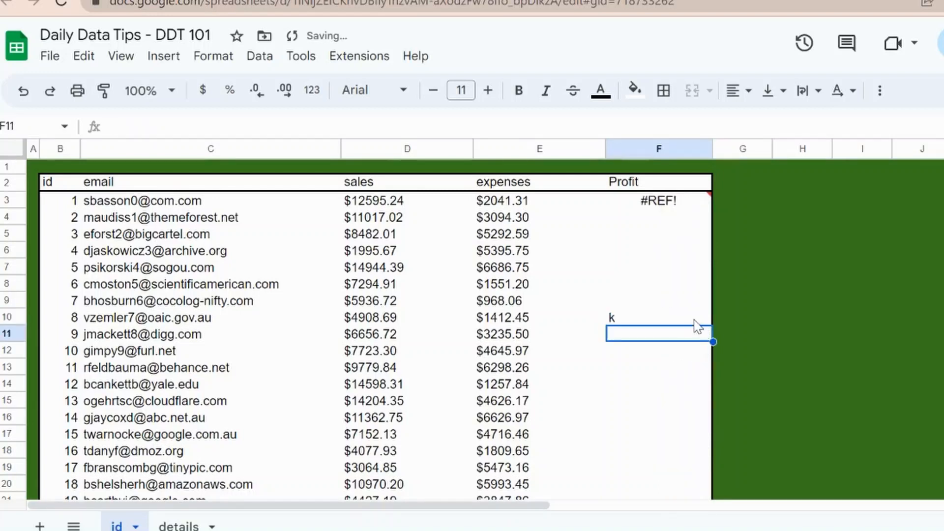
pyautogui.click(694, 320)
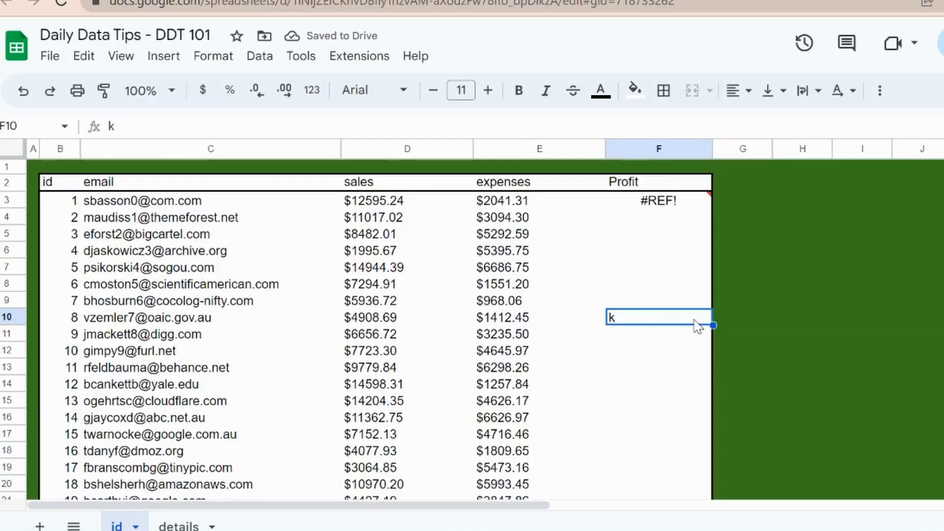
pyautogui.press('Delete')
# Step through the Profit cells to inspect the array results, returning to F3
pyautogui.press('Up')
pyautogui.press('Up')
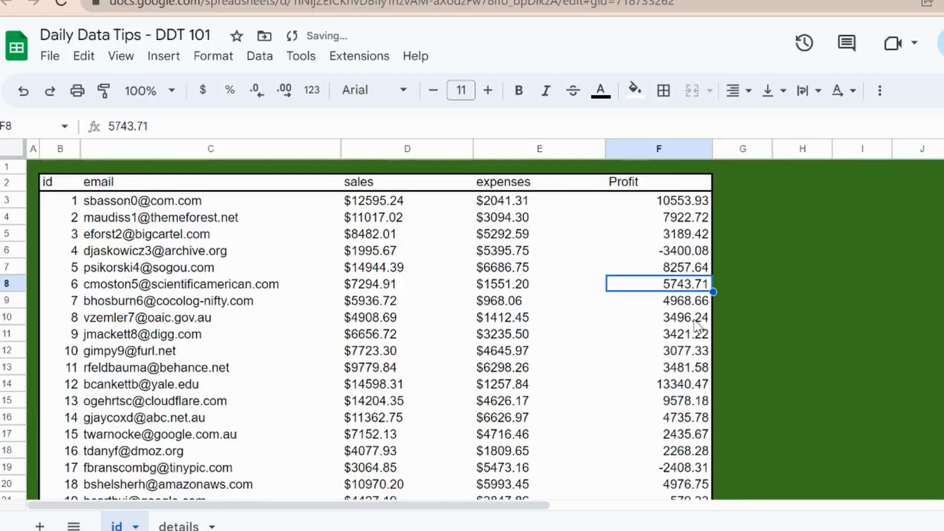
pyautogui.press('Down')
pyautogui.press('Down')
pyautogui.press('Down')
pyautogui.press('Down')
pyautogui.press('Down')
pyautogui.press('Down')
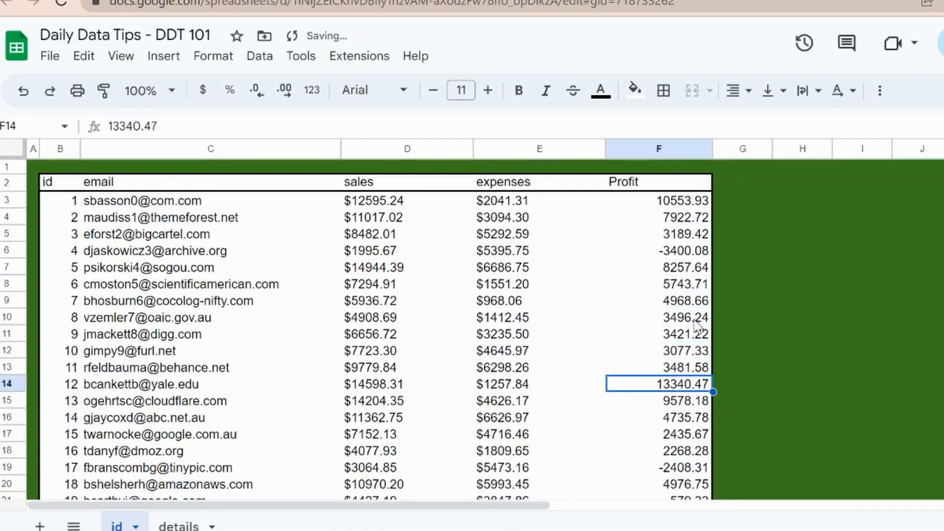
pyautogui.press('Down')
pyautogui.press('Down')
pyautogui.press('Up')
pyautogui.press('Up')
pyautogui.press('Up')
pyautogui.press('Up')
pyautogui.press('Up')
pyautogui.press('Up')
pyautogui.press('Up')
pyautogui.press('Up')
pyautogui.press('Up')
pyautogui.press('Up')
pyautogui.press('Up')
pyautogui.press('Up')
pyautogui.press('Up')
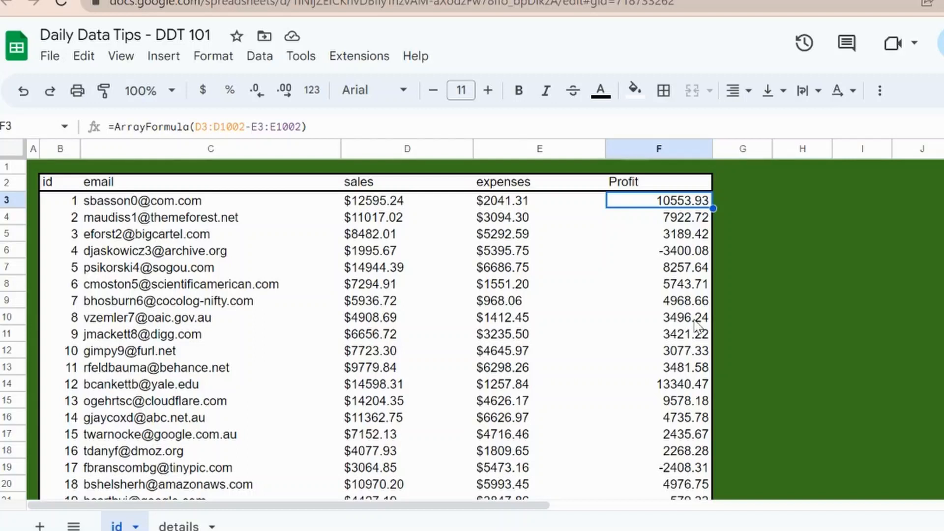
# Delete the array formula in F3 and undo the deletion
pyautogui.press('Delete')
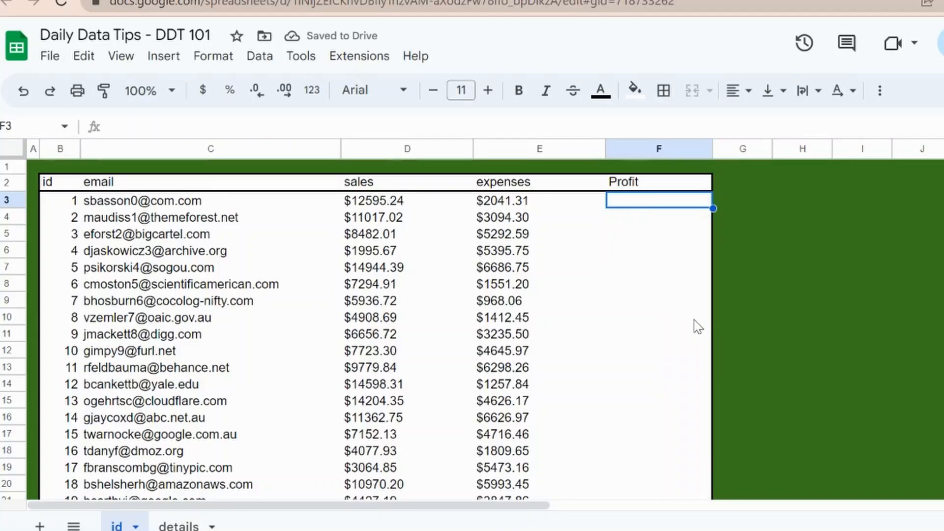
pyautogui.hotkey('ctrl', 'z')
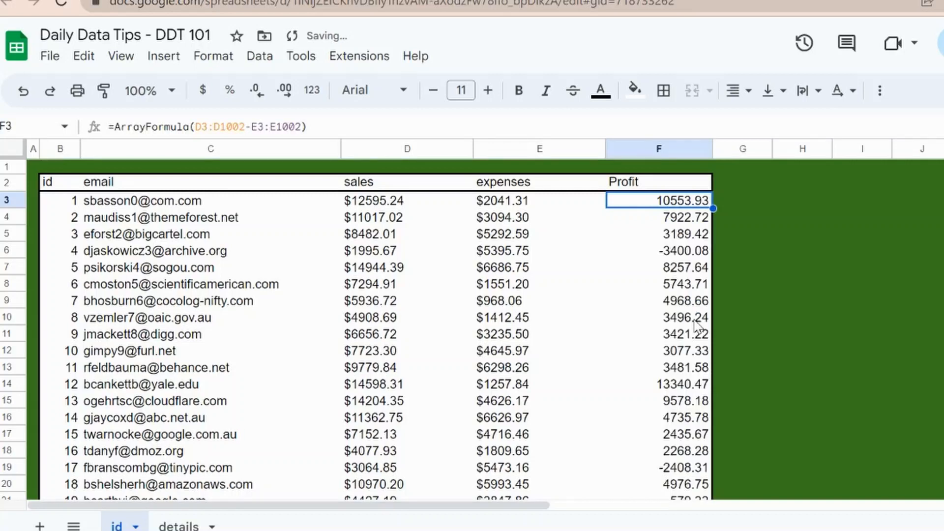